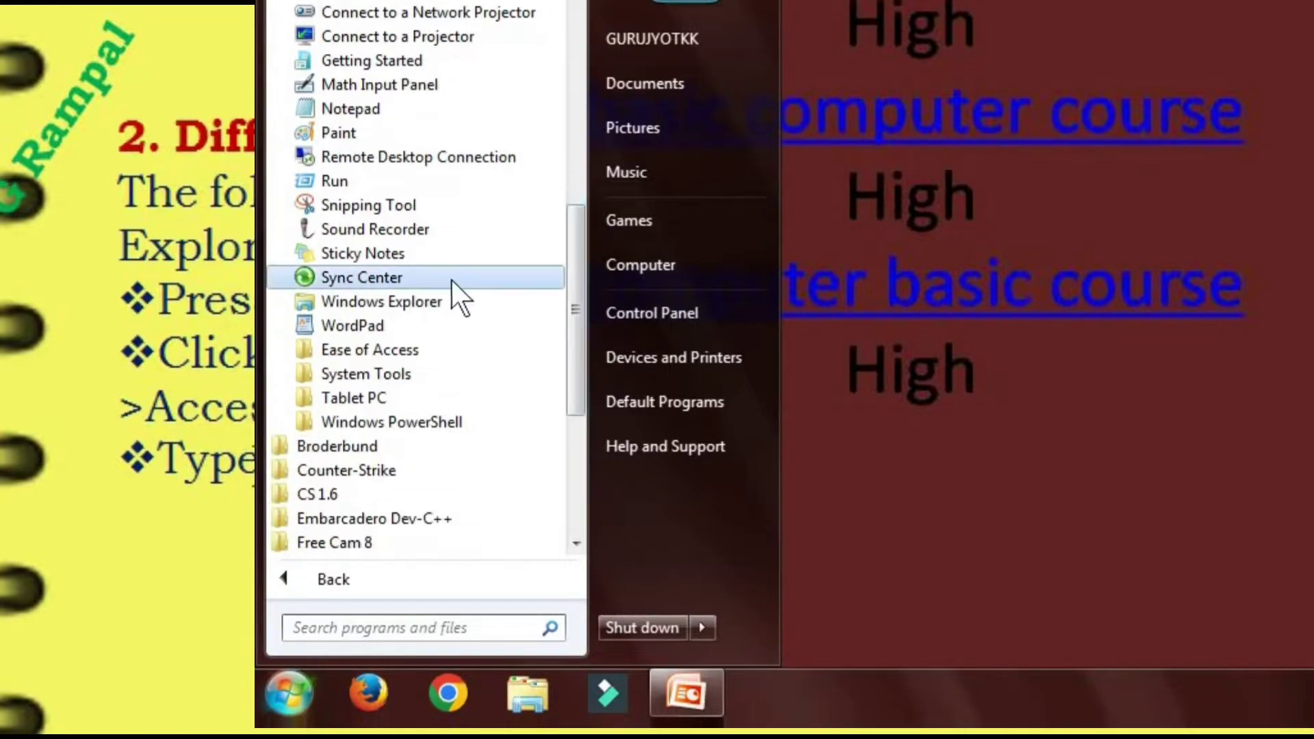
- Open Windows Explorer from the Accessories programs, and reposition and enlarge the Computer window to fill the desktop's height
{"action": "left_click", "coordinate": [413, 299]}
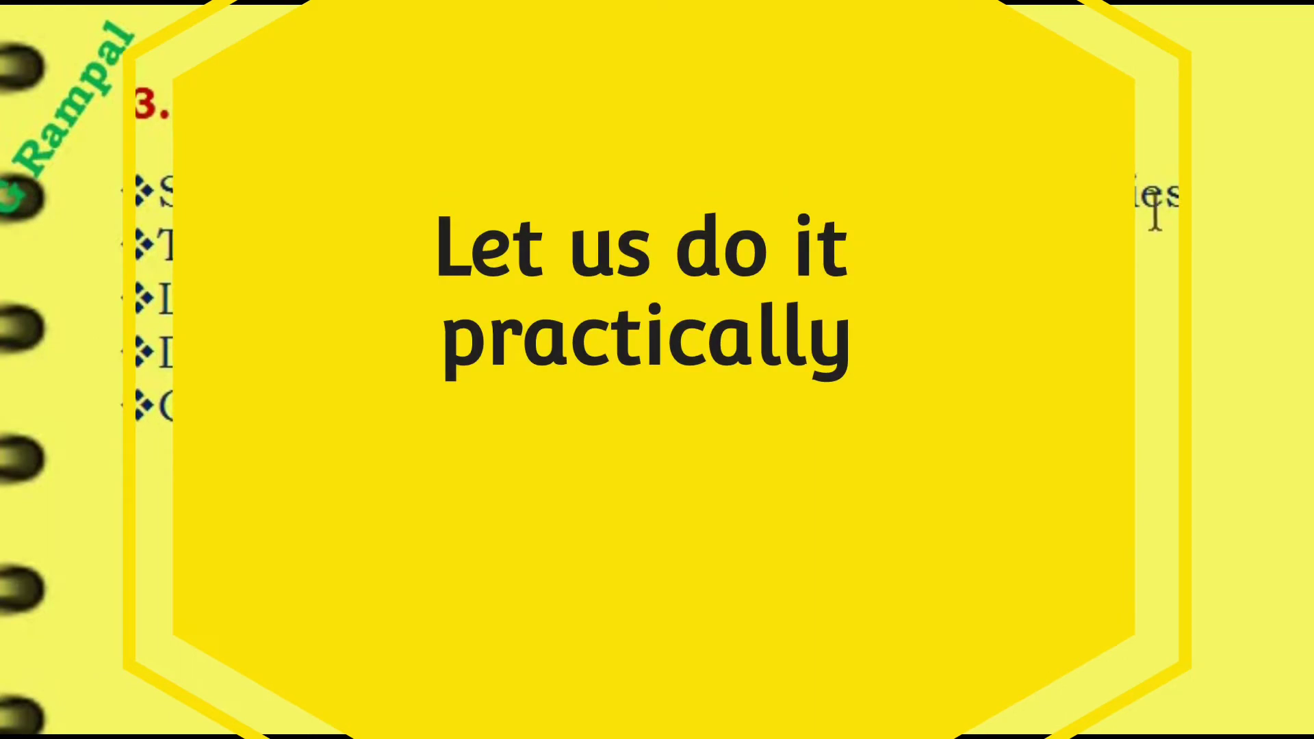
{"action": "left_click", "coordinate": [1156, 199]}
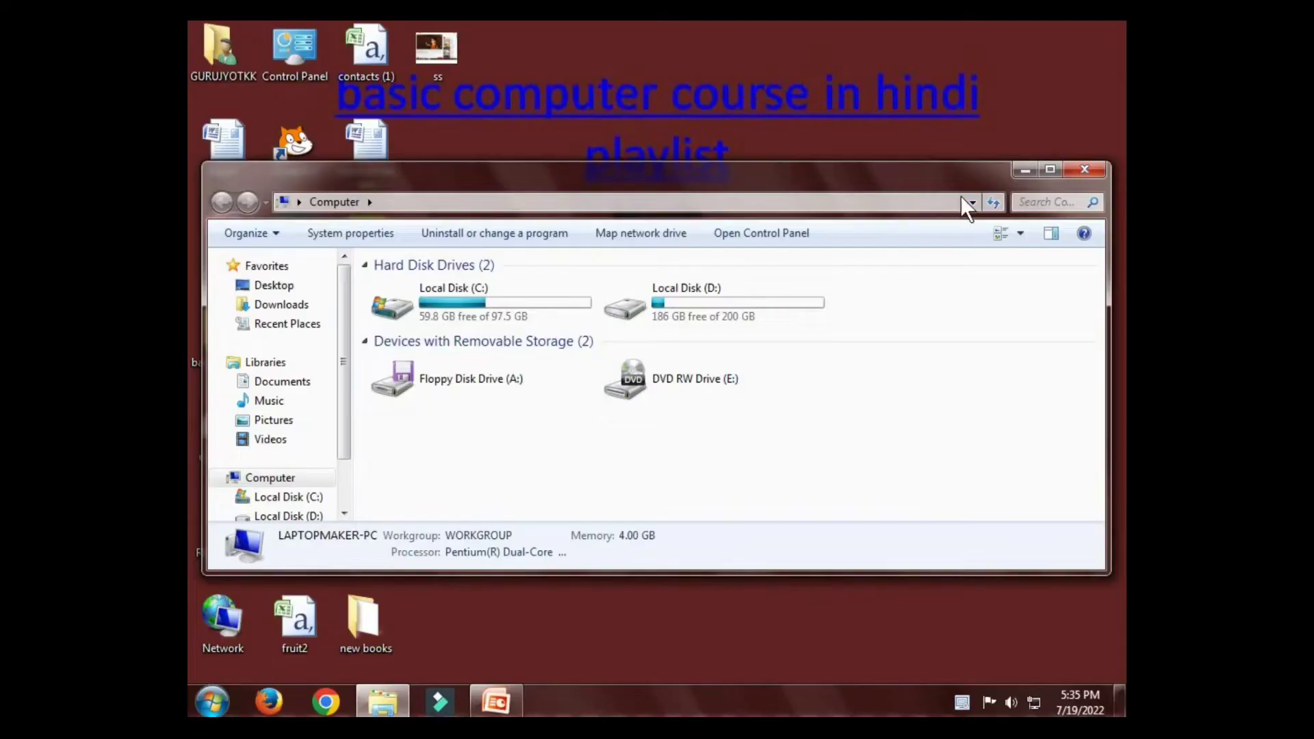
{"action": "left_click_drag", "start_coordinate": [922, 163], "coordinate": [922, 22]}
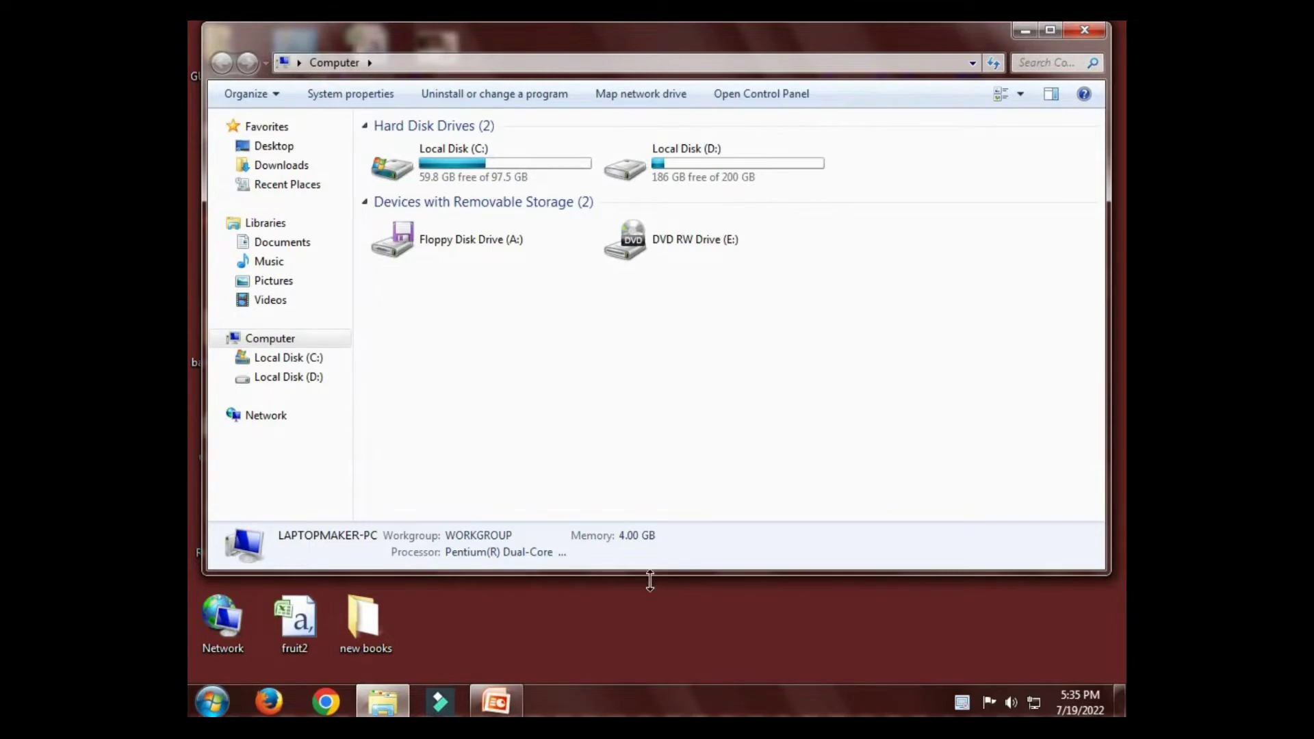
{"action": "left_click_drag", "start_coordinate": [651, 580], "coordinate": [639, 681]}
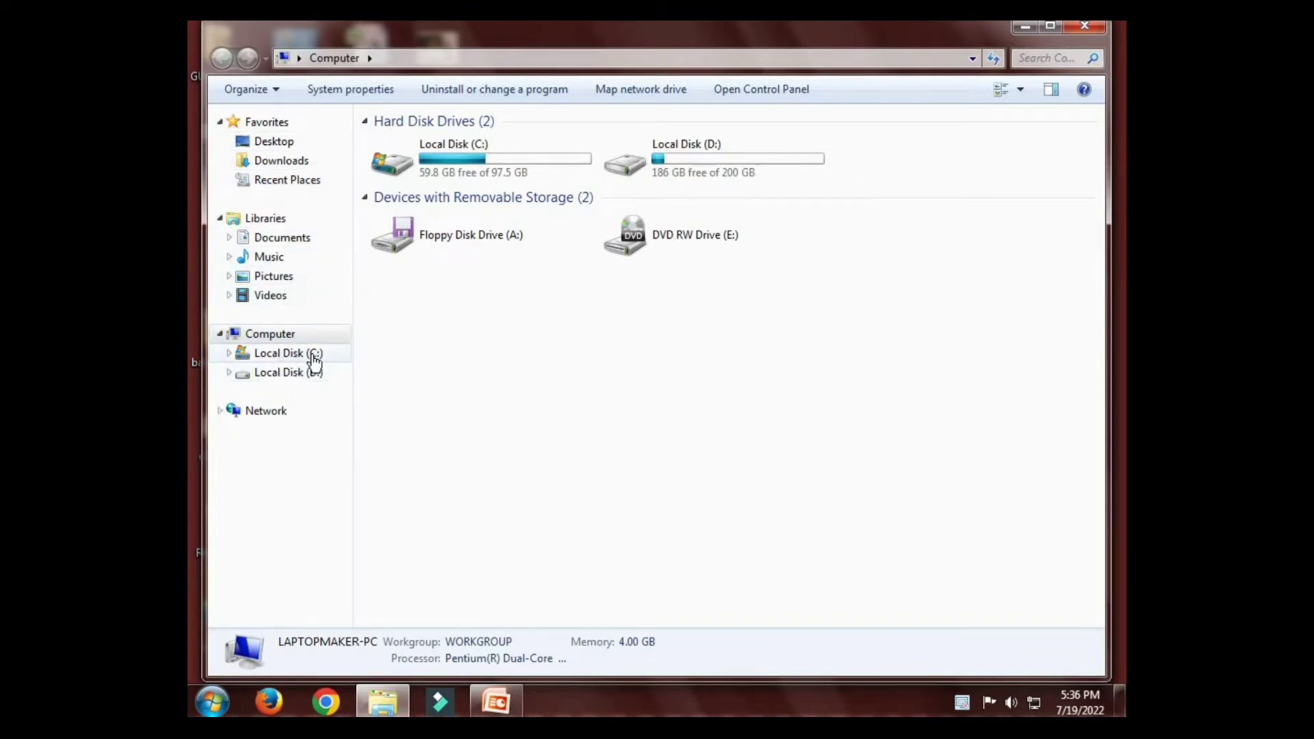
- Select drives C: and D: in turn, and view the contents of Local Disk (C:), Local Disk (D:) and Desktop
{"action": "left_click", "coordinate": [471, 142]}
{"action": "left_click", "coordinate": [714, 150]}
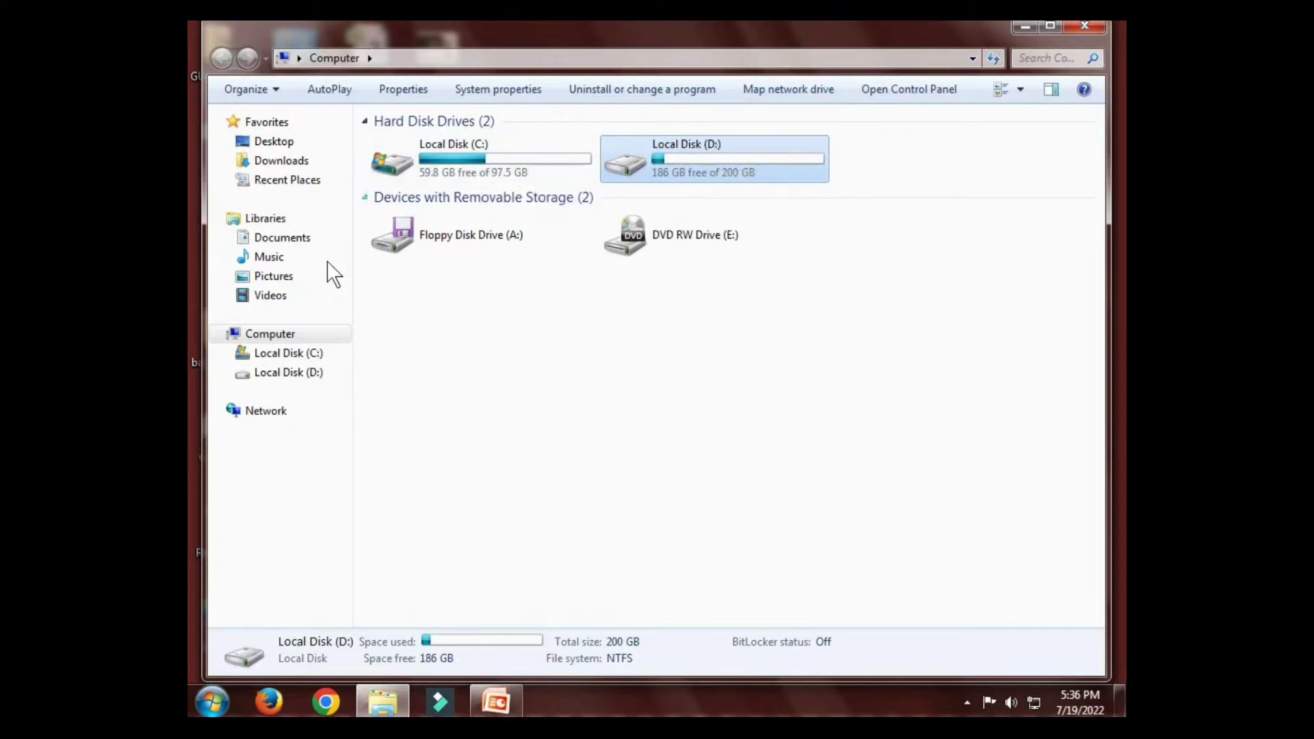
{"action": "left_click", "coordinate": [301, 356]}
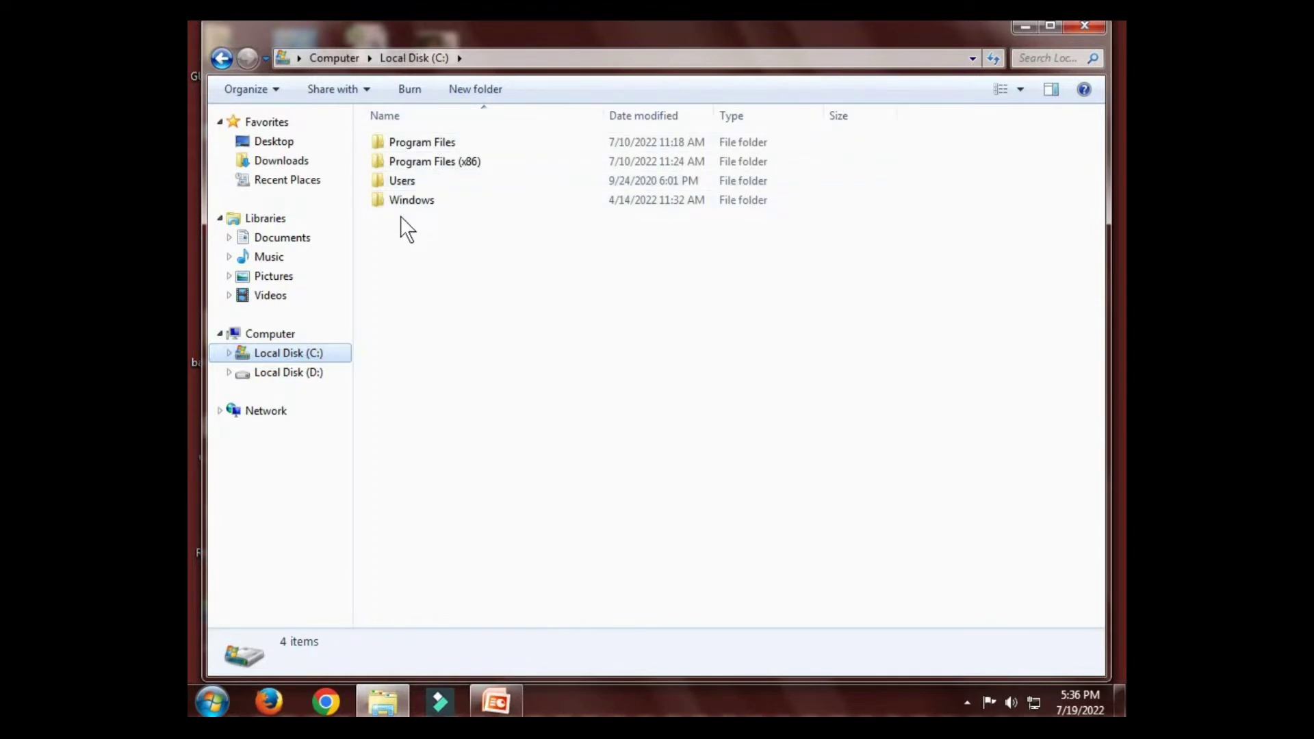
{"action": "left_click", "coordinate": [301, 384]}
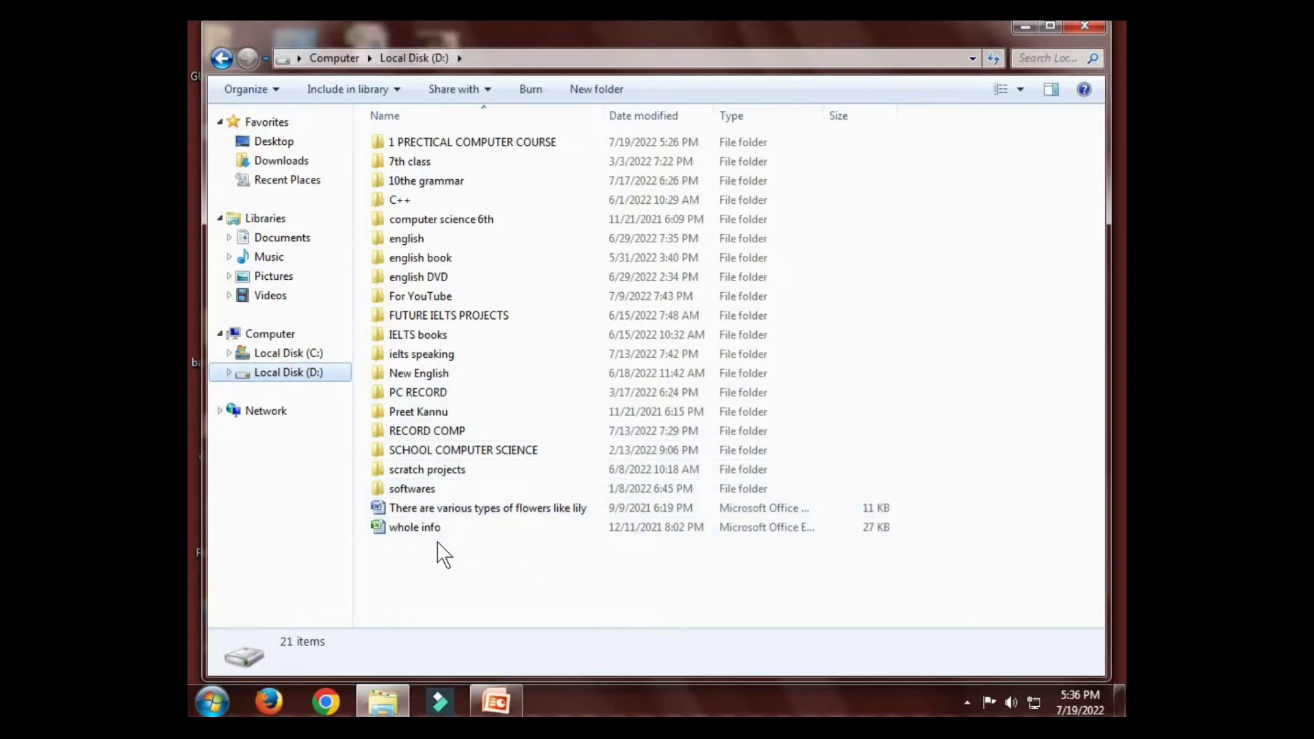
{"action": "left_click", "coordinate": [283, 147]}
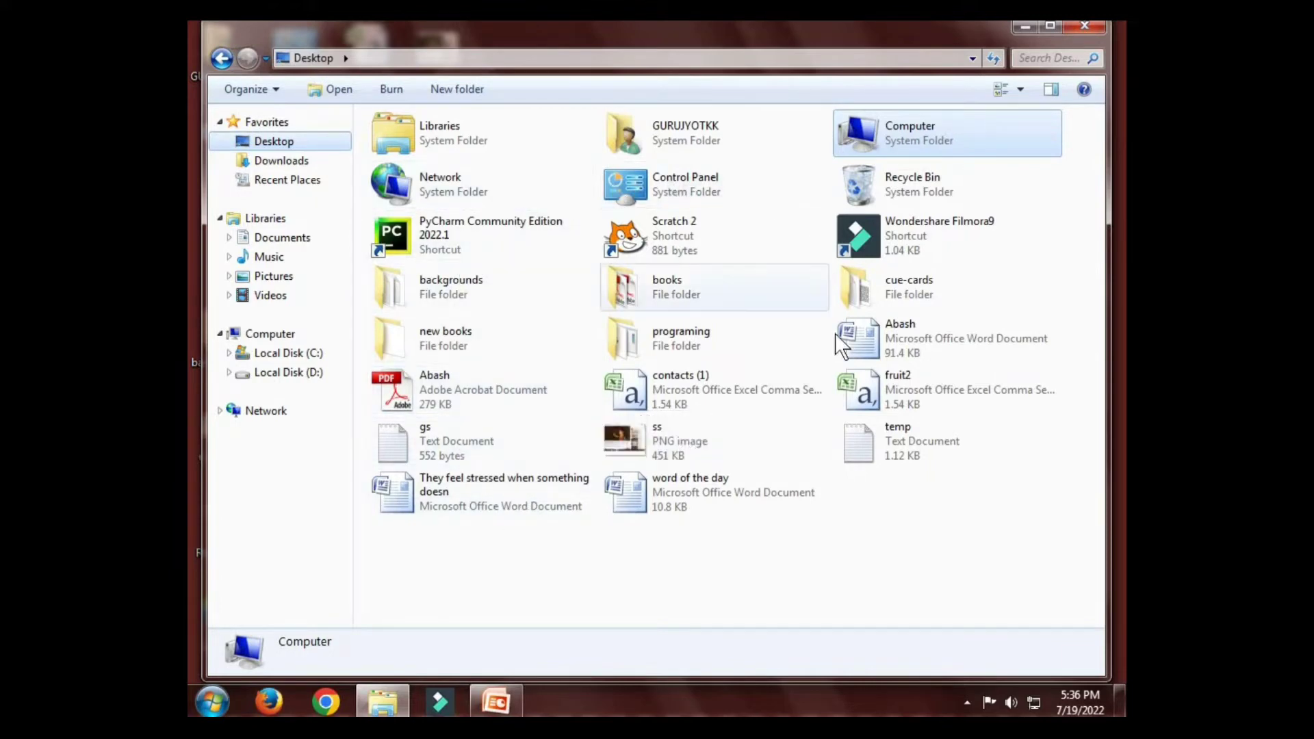
- Minimize and restore the Explorer window, and switch between Local Disk (C:) and Local Disk (D:) to compare their folders
{"action": "left_click", "coordinate": [1022, 24]}
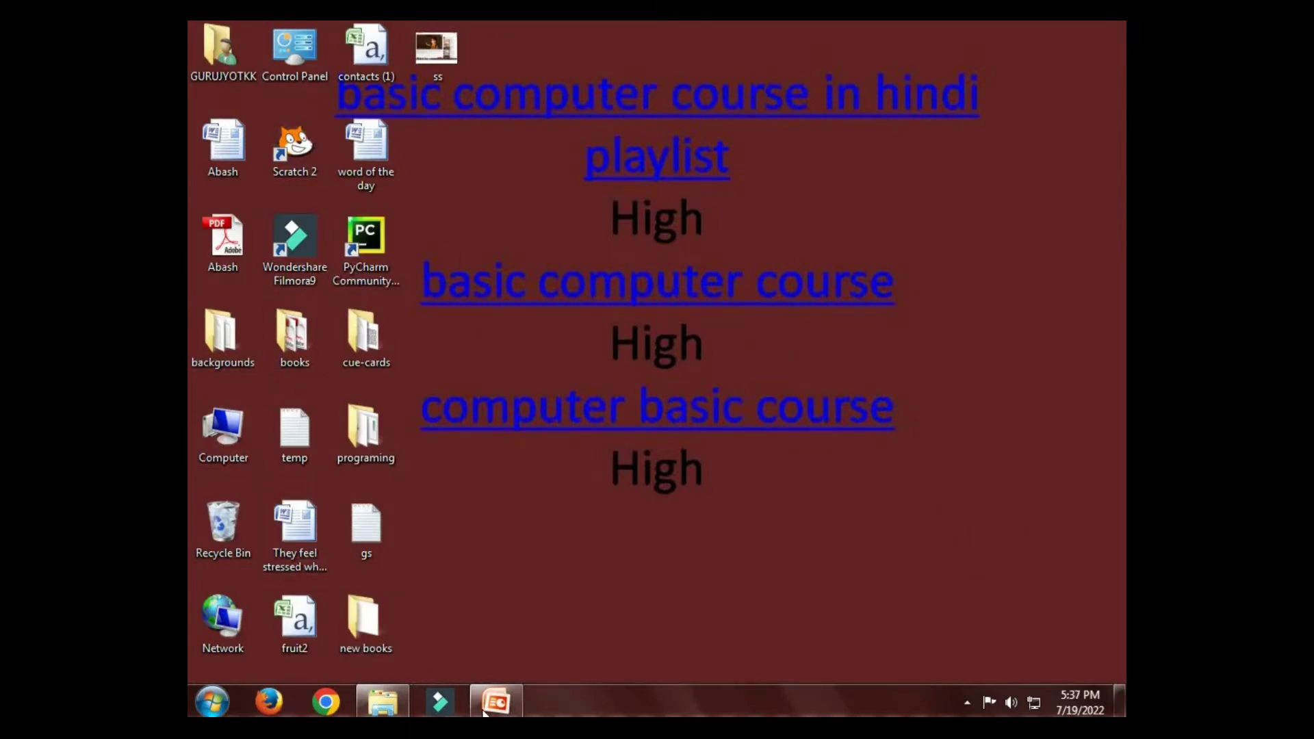
{"action": "left_click", "coordinate": [385, 698]}
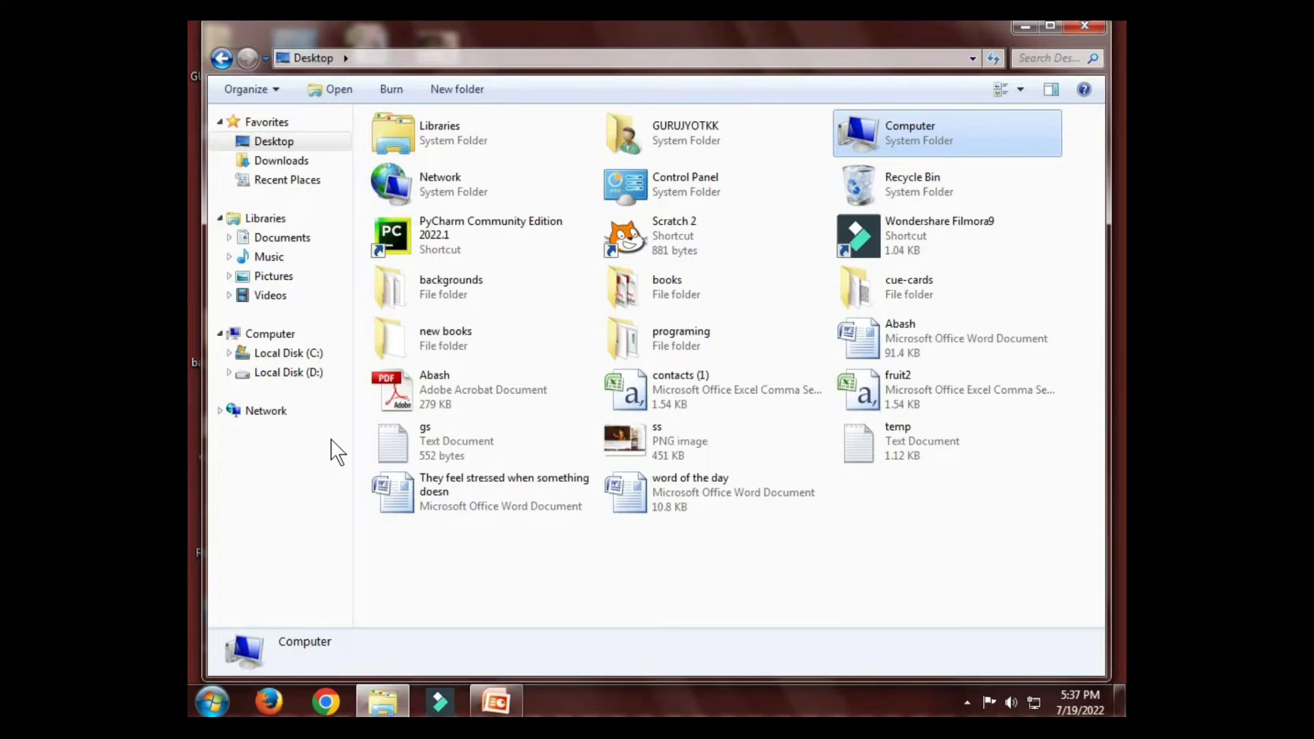
{"action": "left_click", "coordinate": [313, 354]}
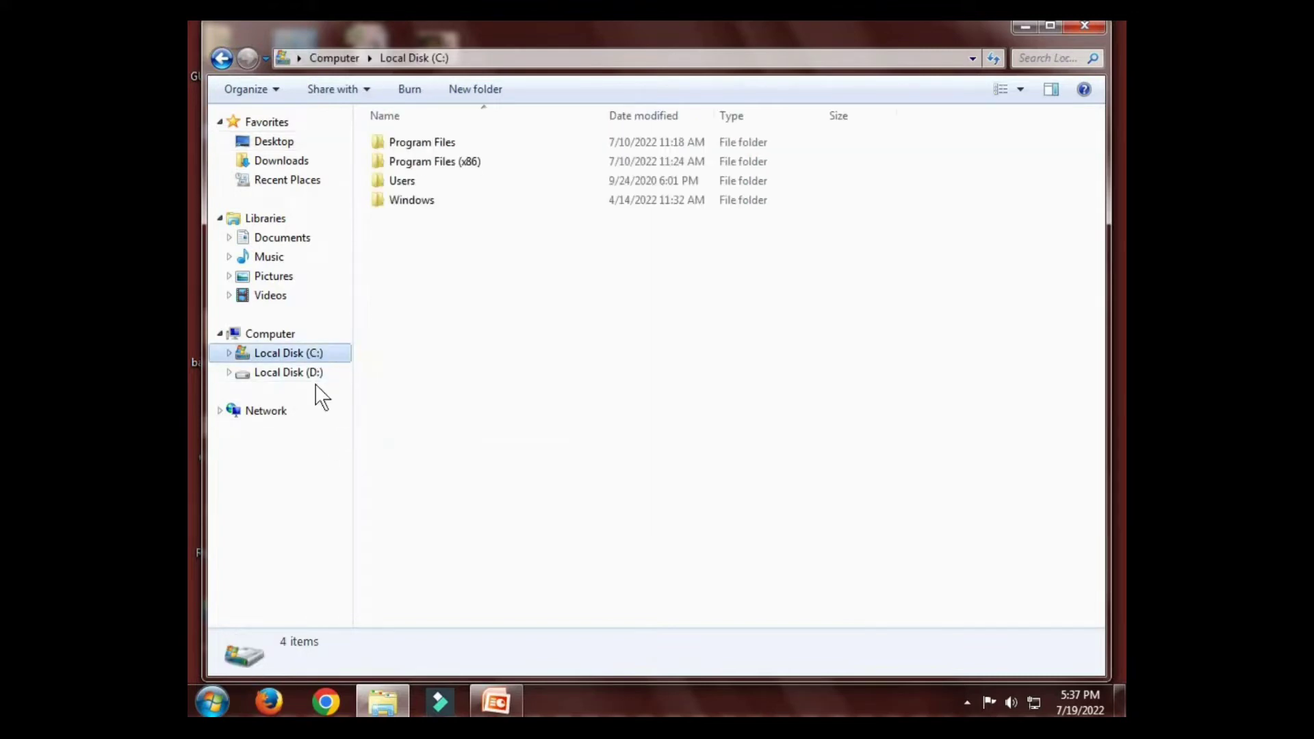
{"action": "left_click", "coordinate": [314, 375]}
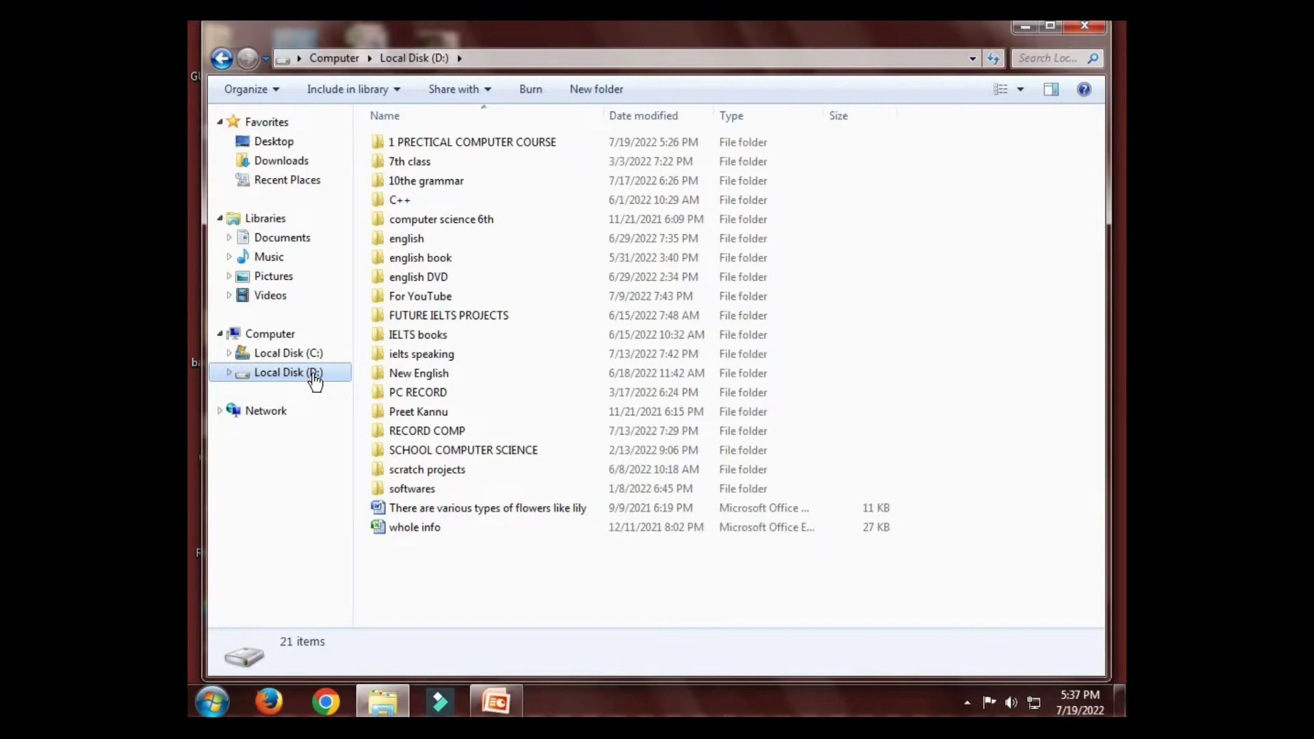
{"action": "left_click", "coordinate": [310, 354]}
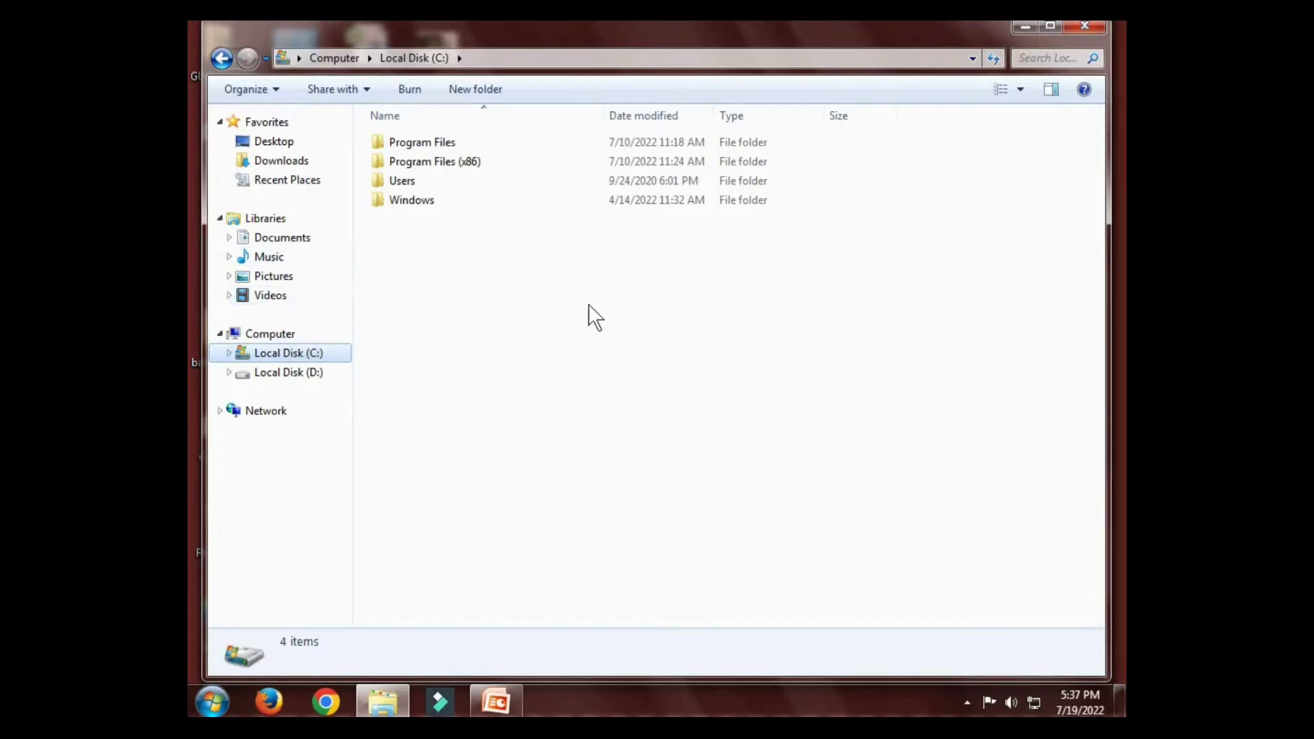
{"action": "left_click", "coordinate": [294, 377]}
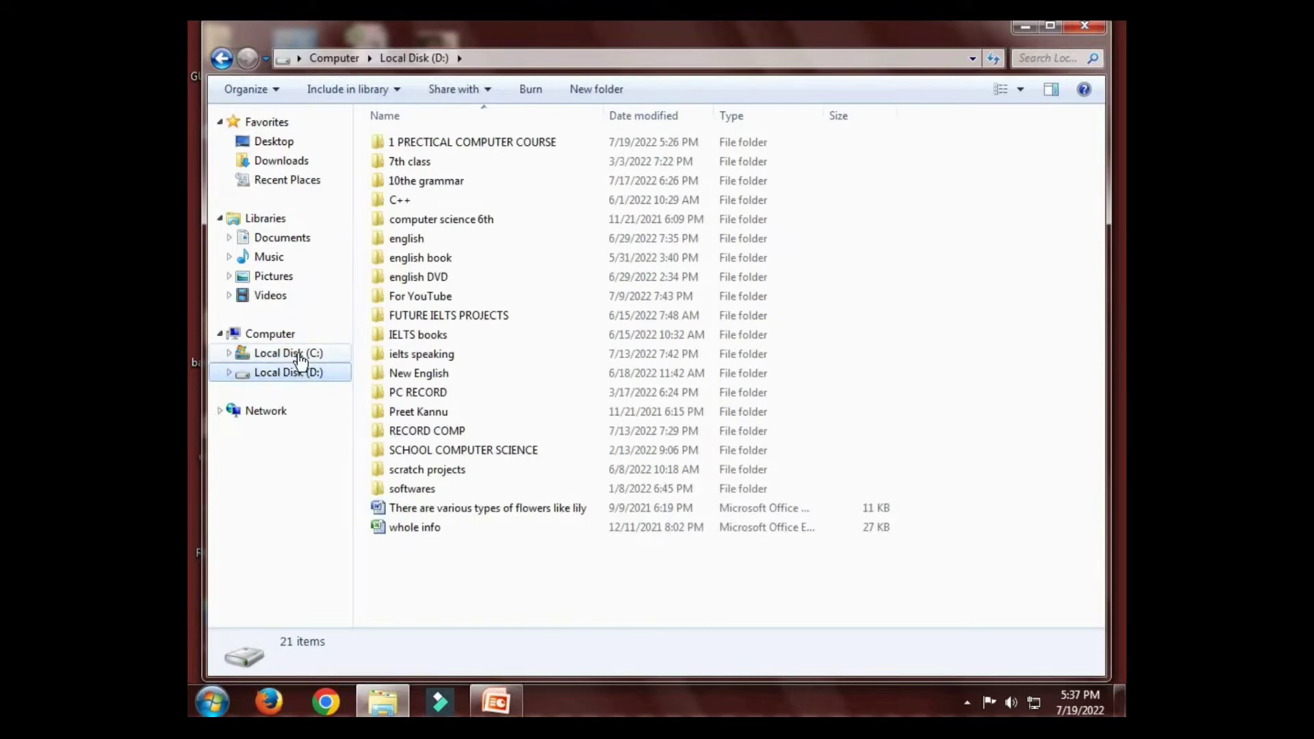
{"action": "left_click", "coordinate": [301, 356]}
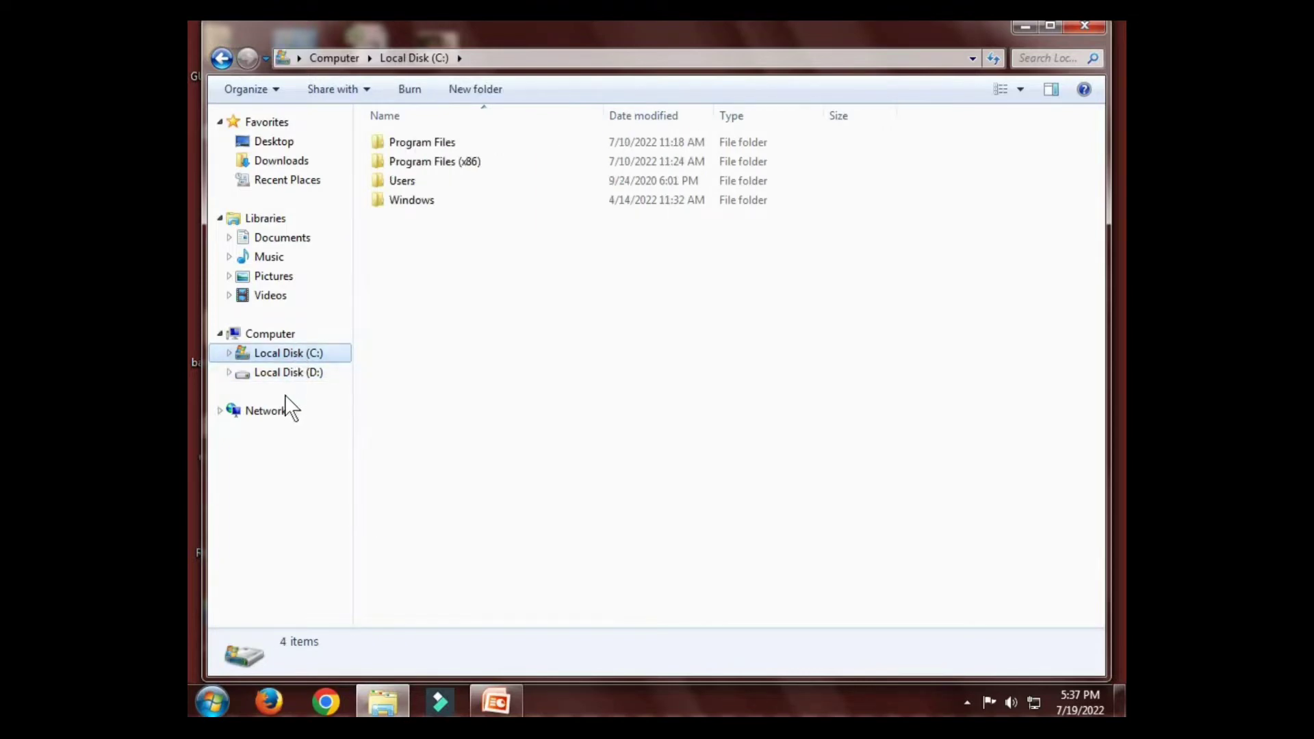
- Return to the Computer overview and eject the DVD RW Drive (E:), dismissing the color scheme message
{"action": "left_click", "coordinate": [241, 336]}
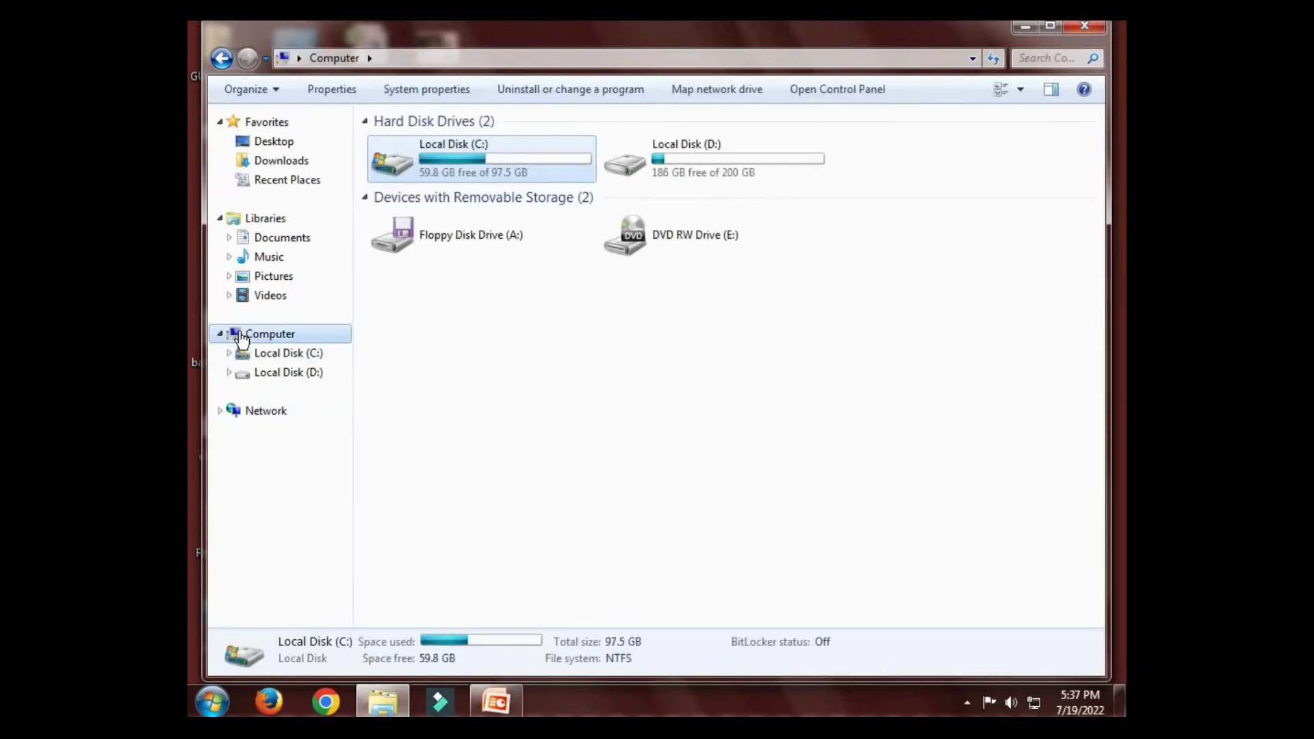
{"action": "right_click", "coordinate": [682, 239]}
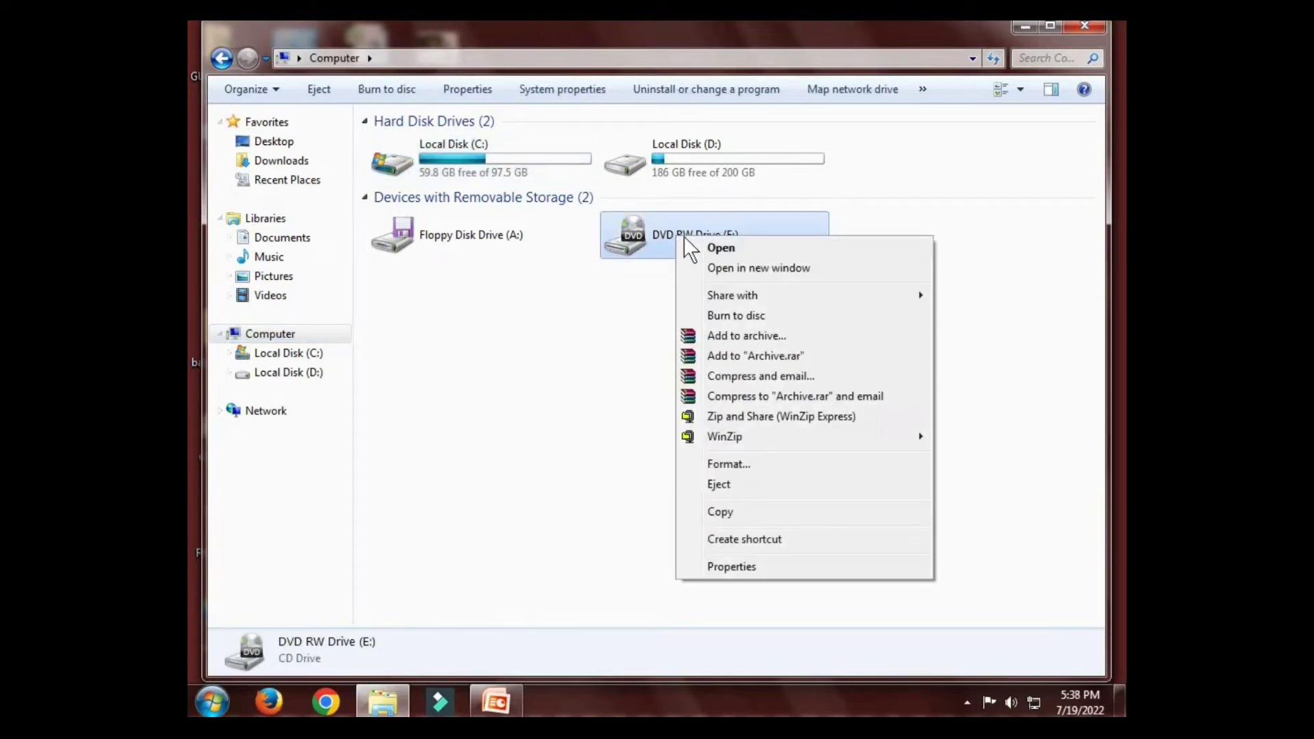
{"action": "left_click", "coordinate": [730, 488]}
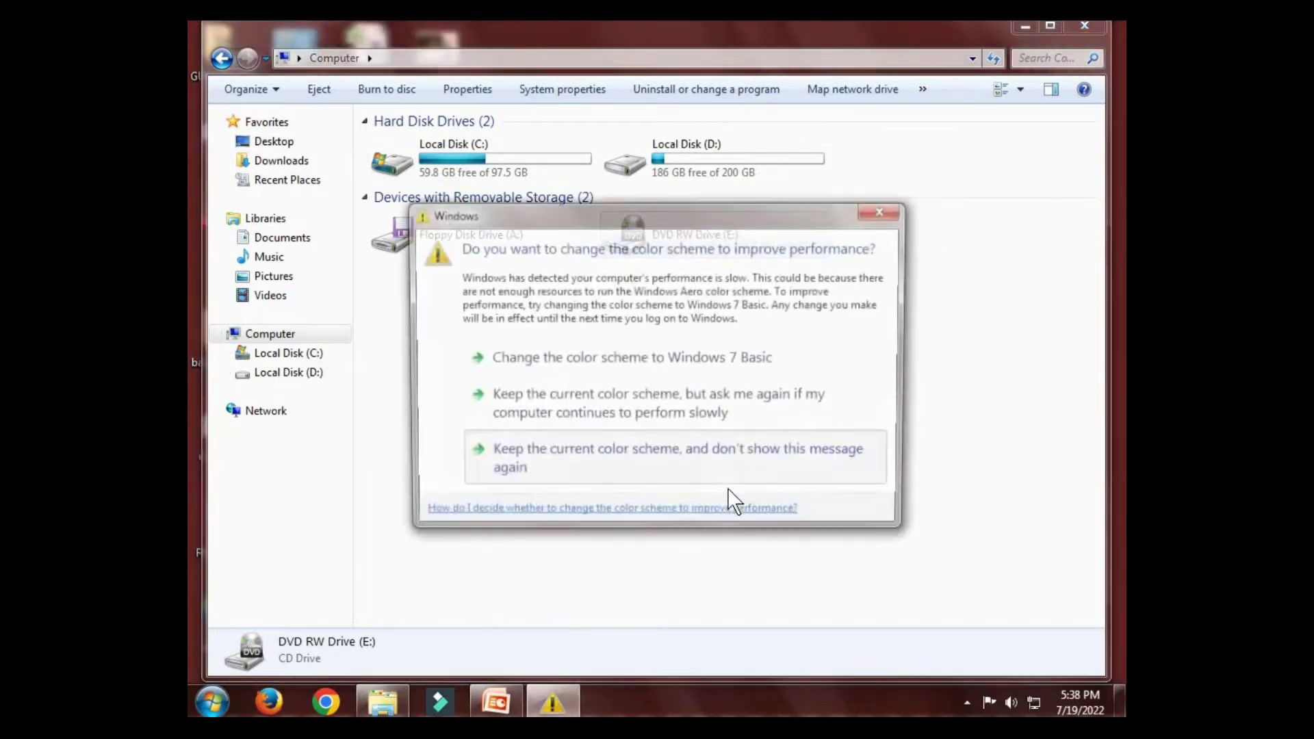
{"action": "left_click", "coordinate": [730, 488]}
{"action": "right_click", "coordinate": [681, 238]}
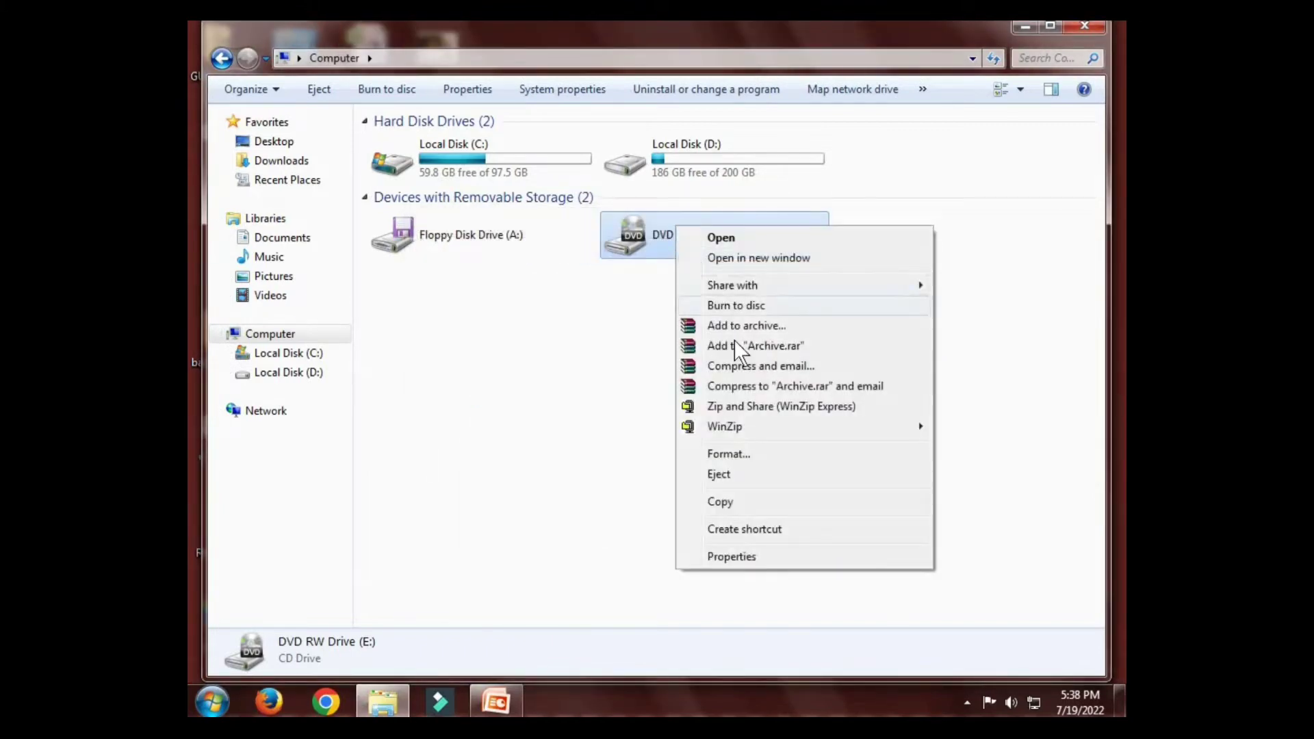
{"action": "left_click", "coordinate": [722, 474]}
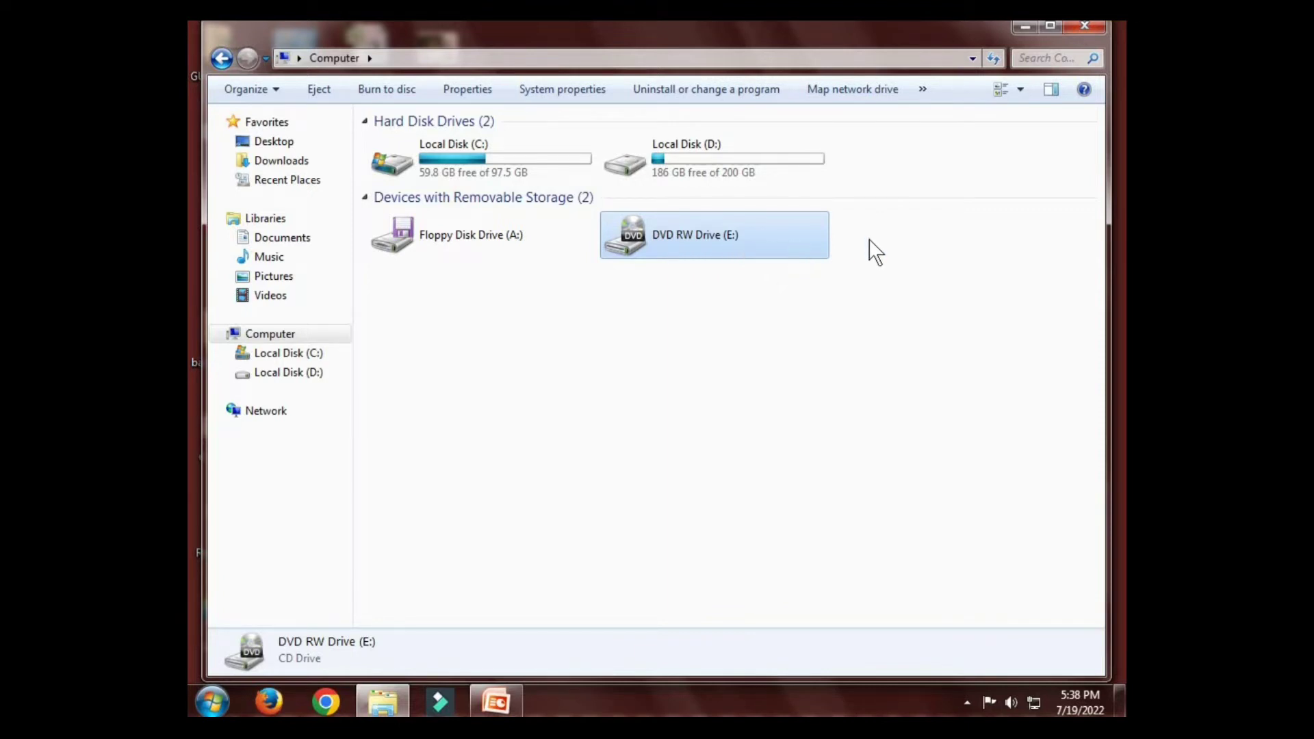
{"action": "left_click", "coordinate": [876, 259]}
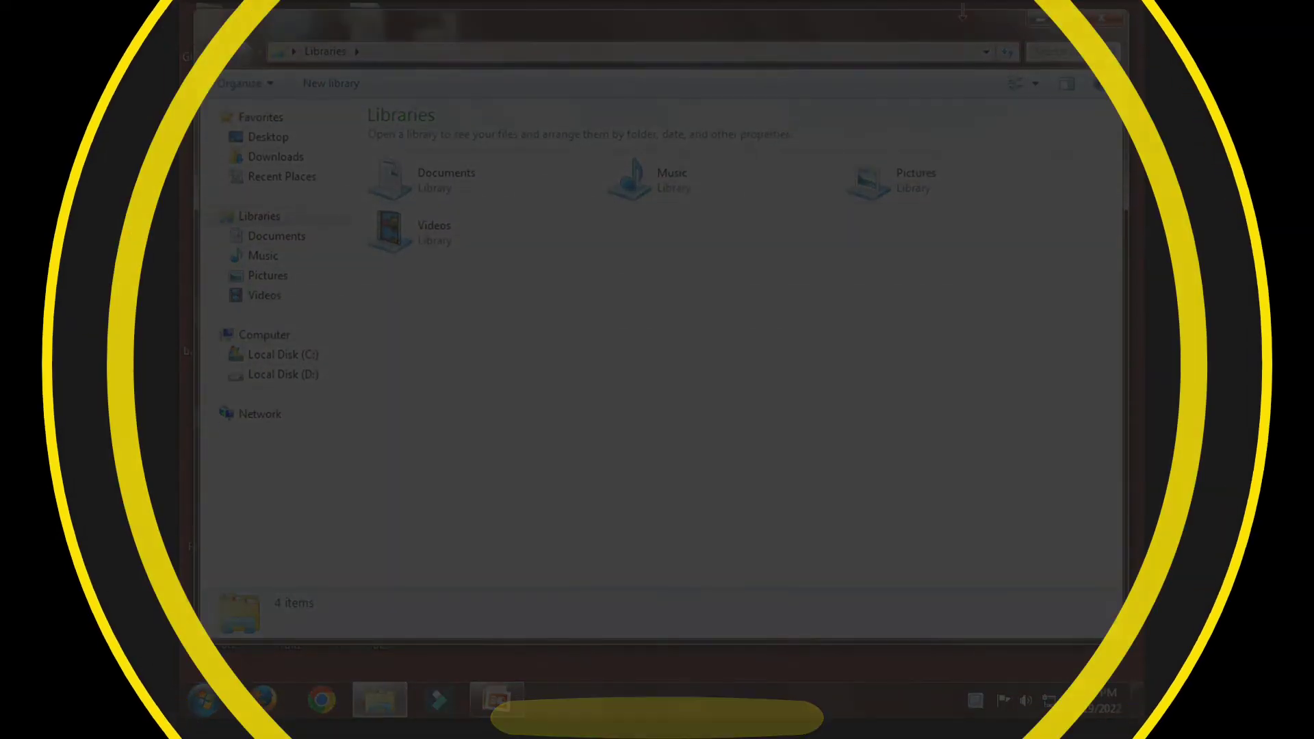
- Enlarge the Libraries window downward, dismiss AutoPlay and open the connected Galaxy M31 phone
{"action": "left_click_drag", "start_coordinate": [676, 665], "coordinate": [677, 677]}
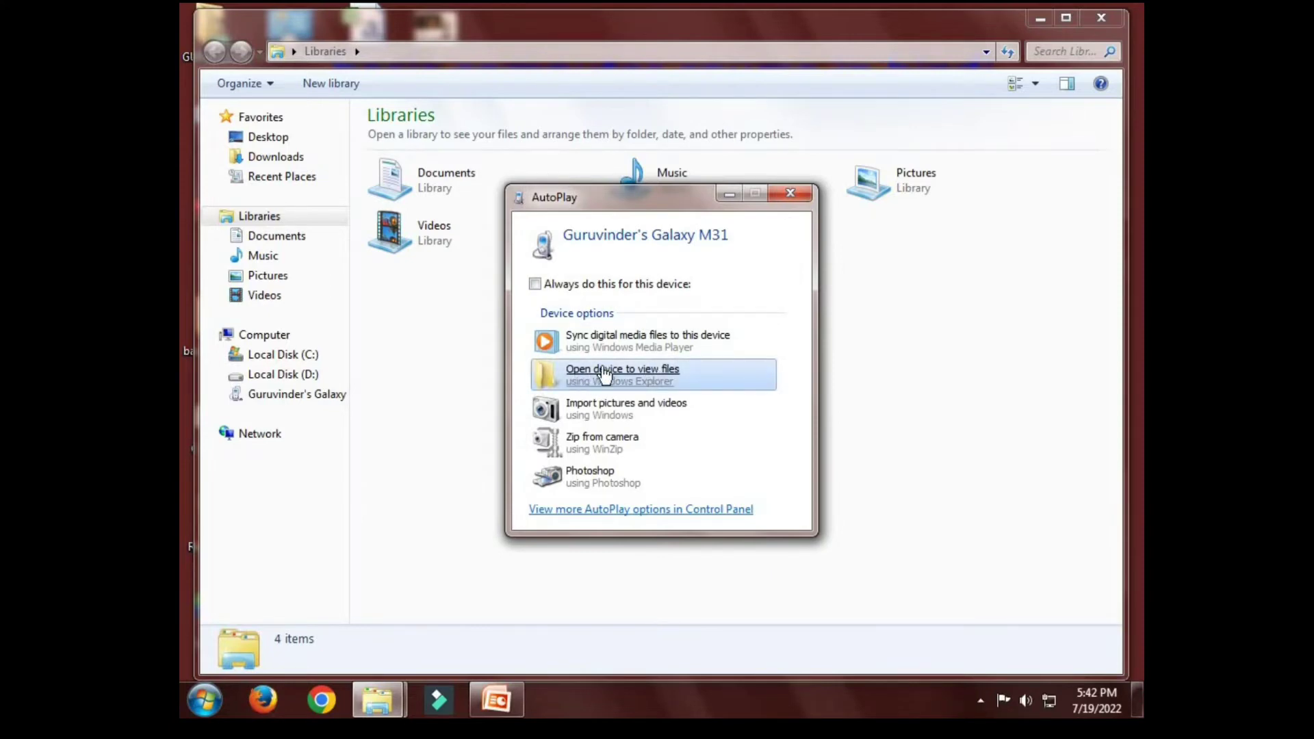
{"action": "left_click", "coordinate": [667, 368]}
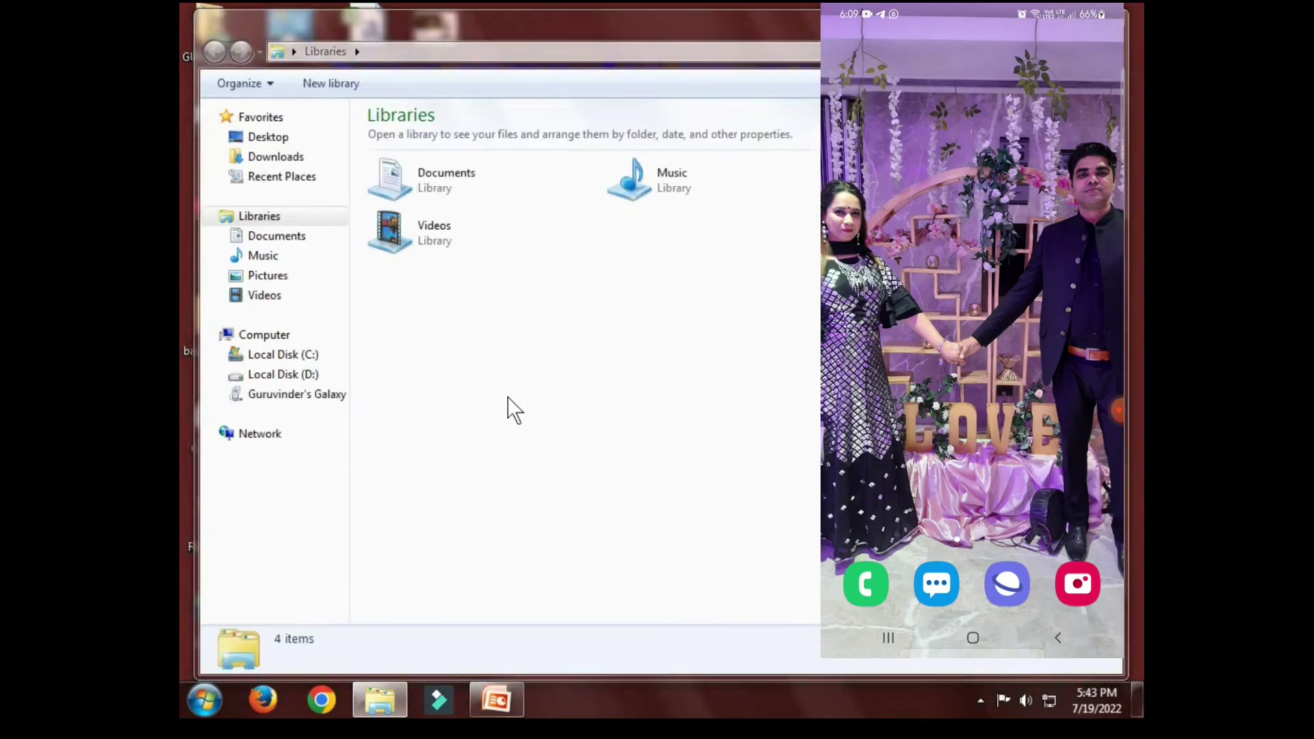
{"action": "left_click", "coordinate": [299, 399]}
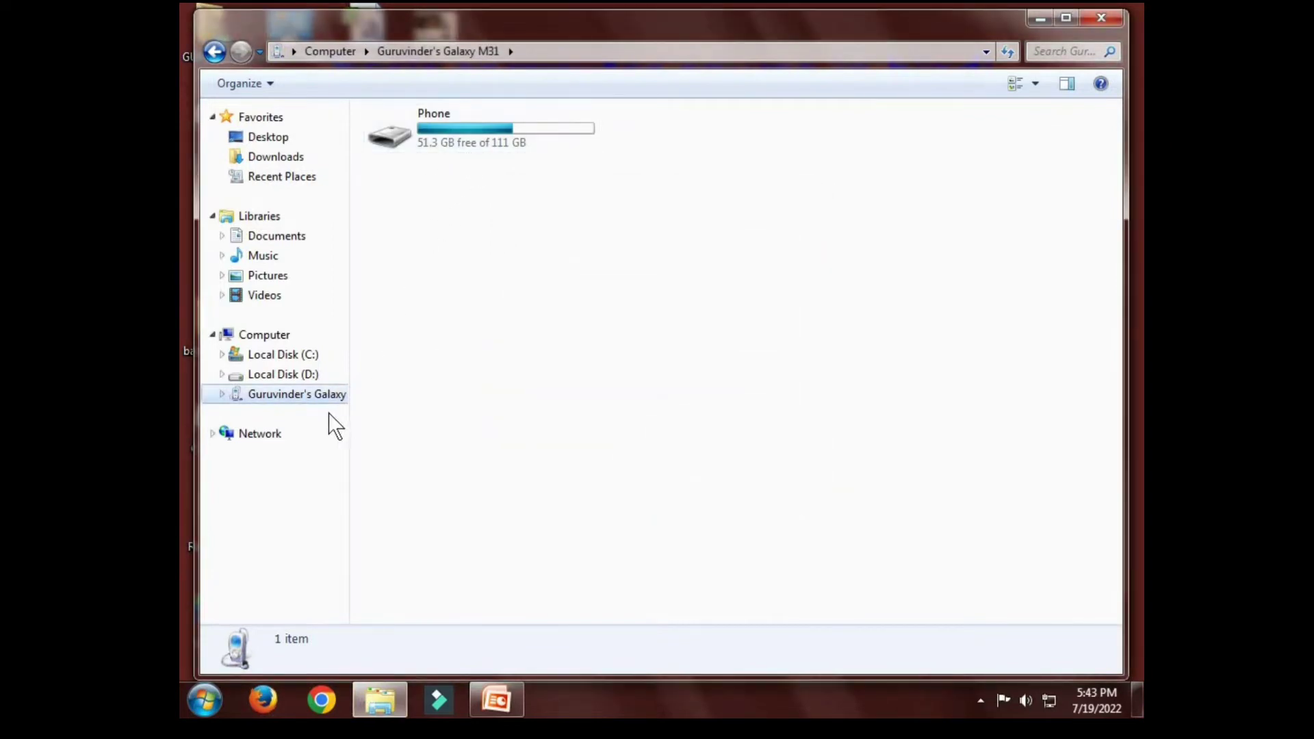
- Open the Galaxy M31 from the Computer overview and view the folders in its Phone storage
{"action": "left_click", "coordinate": [249, 338]}
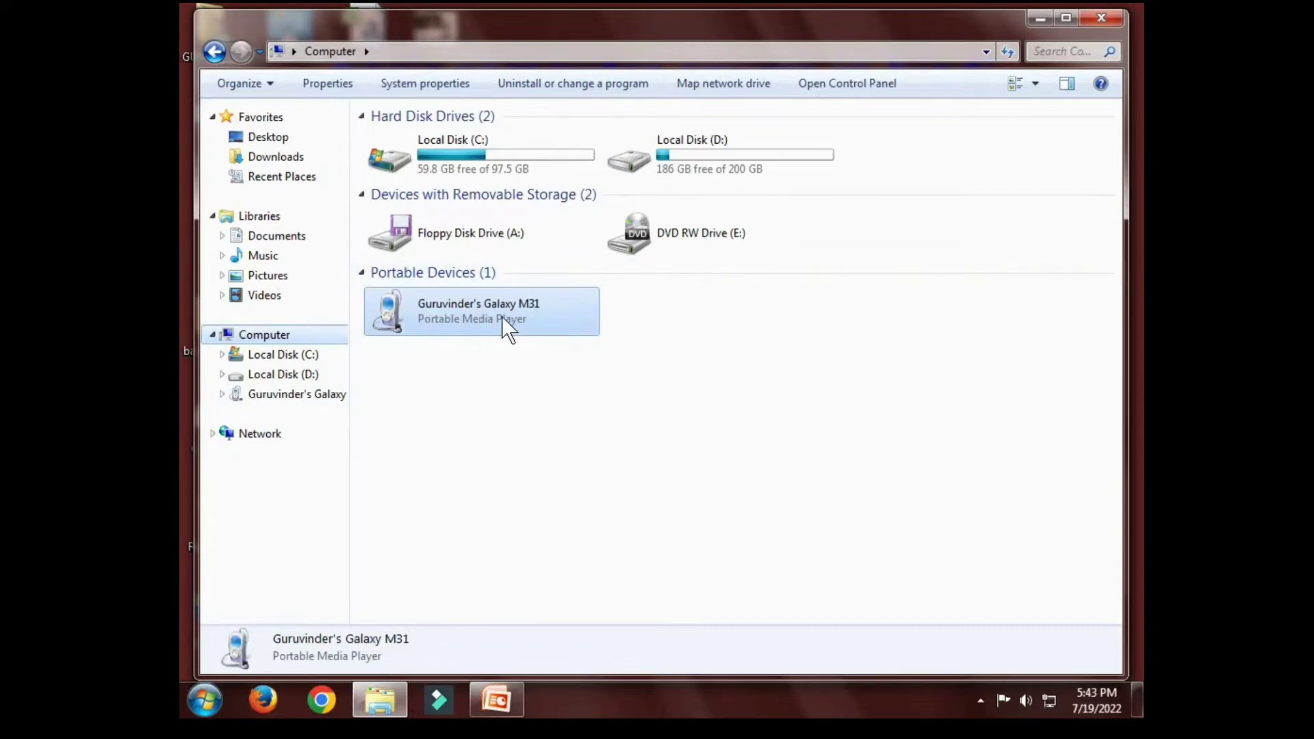
{"action": "double_click", "coordinate": [465, 306]}
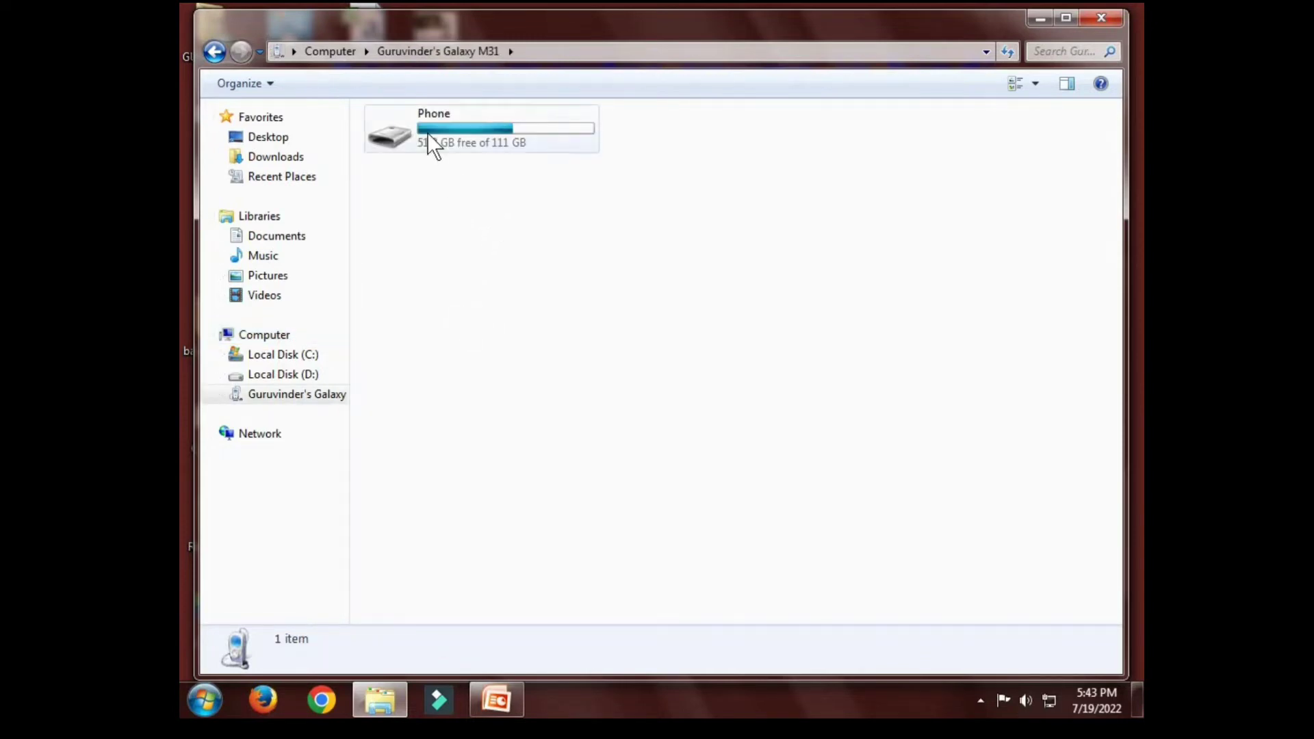
{"action": "double_click", "coordinate": [482, 130]}
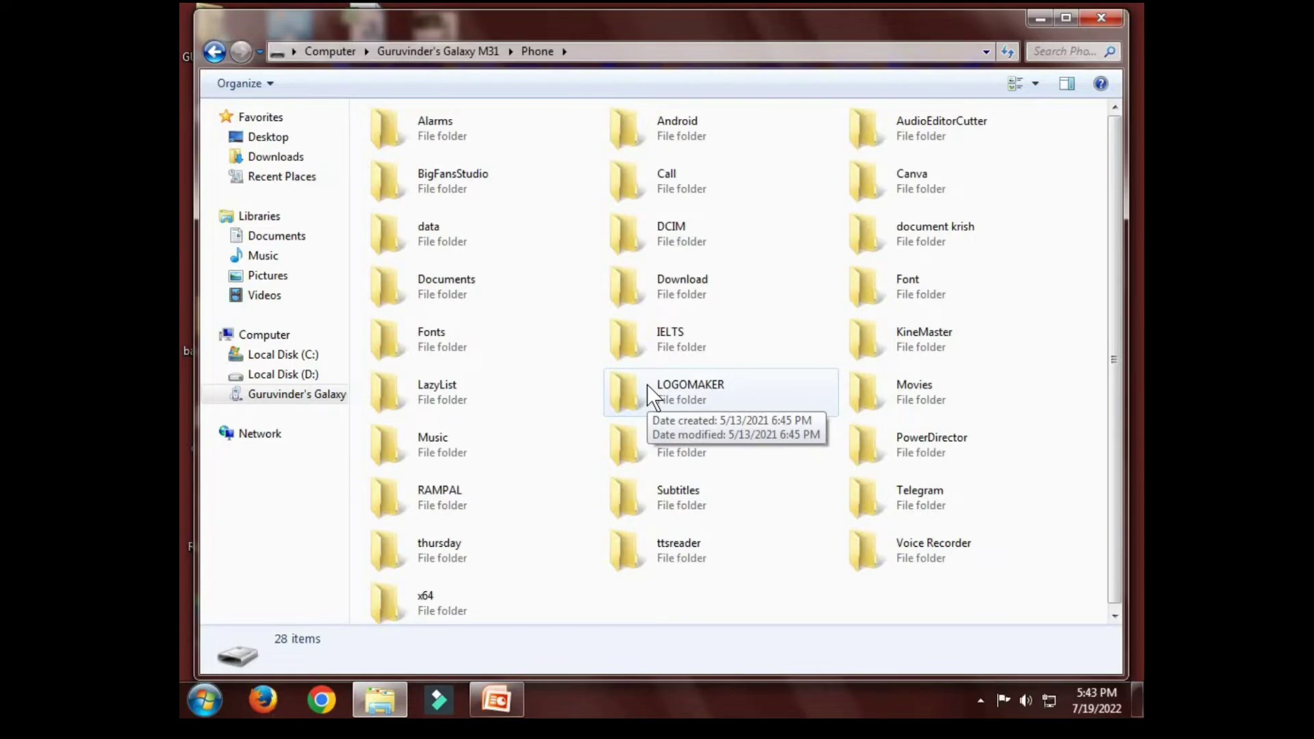
- View Local Disk (D:) and the Galaxy M31's Phone storage again, and close the Explorer window
{"action": "left_click", "coordinate": [301, 375]}
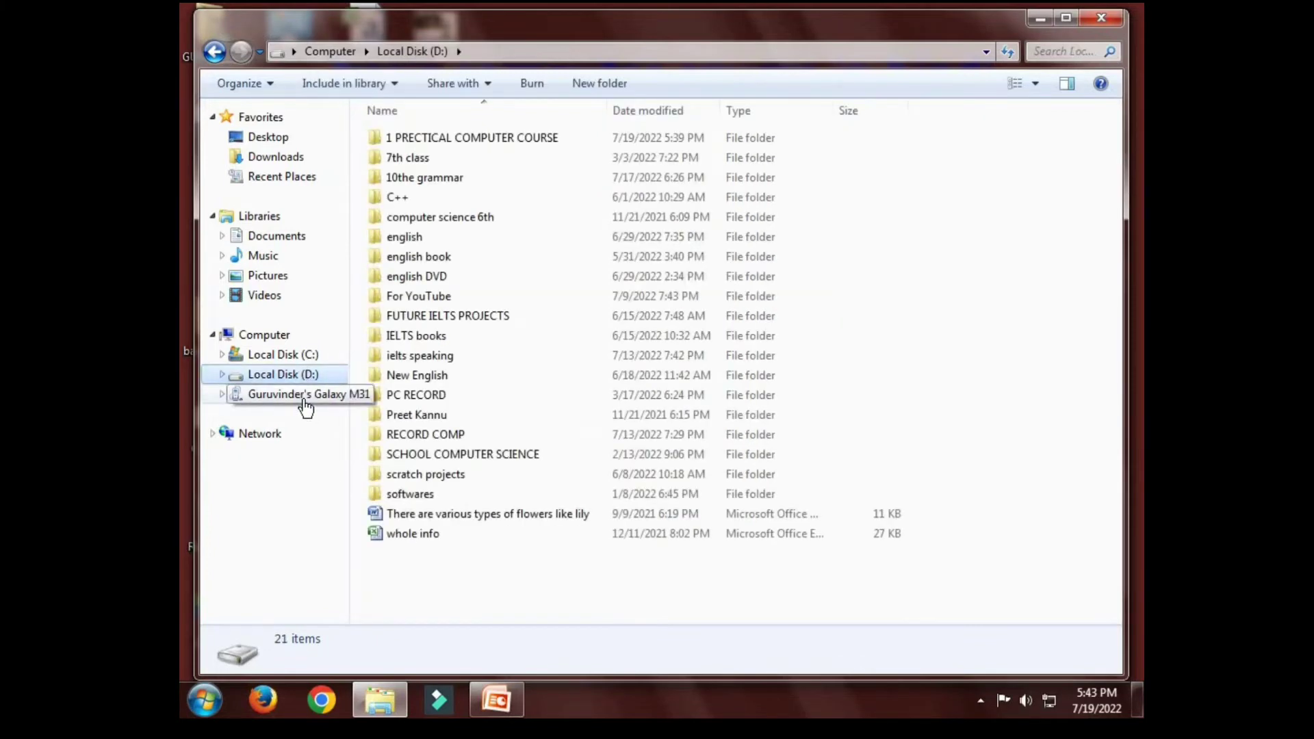
{"action": "left_click", "coordinate": [304, 397]}
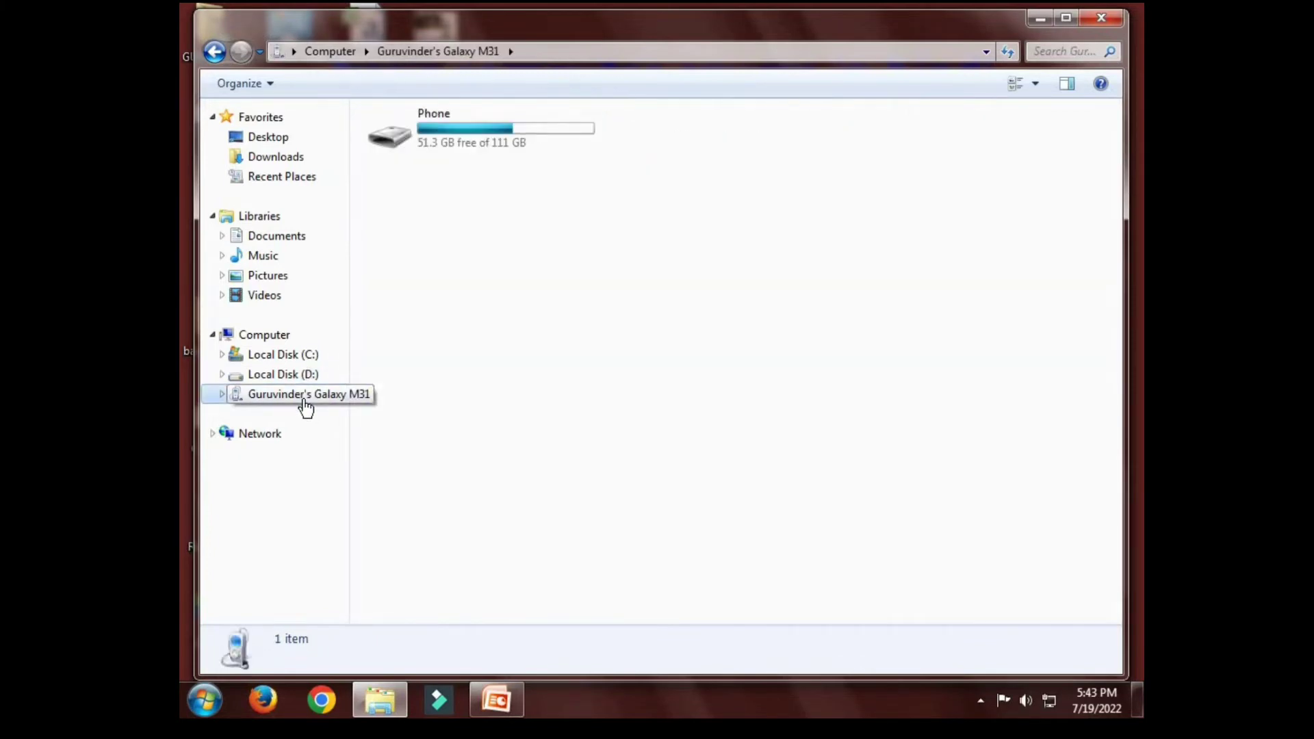
{"action": "double_click", "coordinate": [438, 130]}
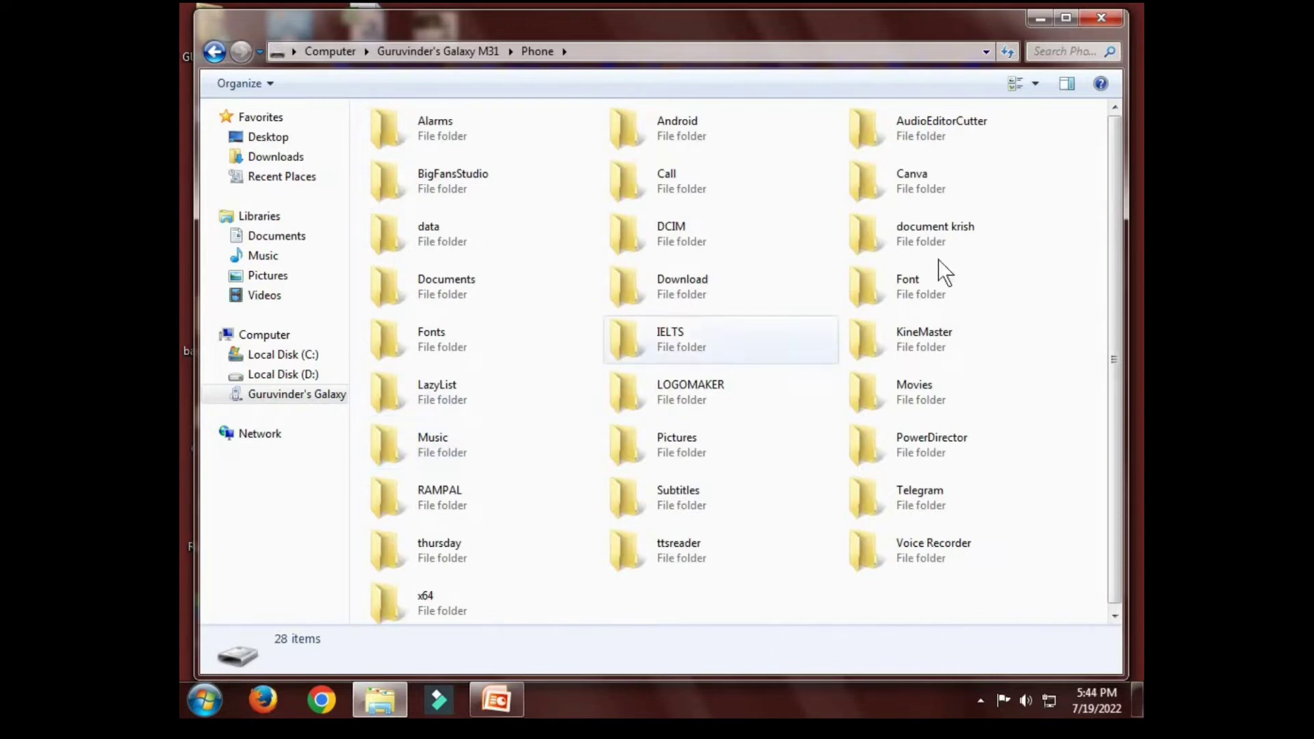
{"action": "left_click", "coordinate": [1099, 18]}
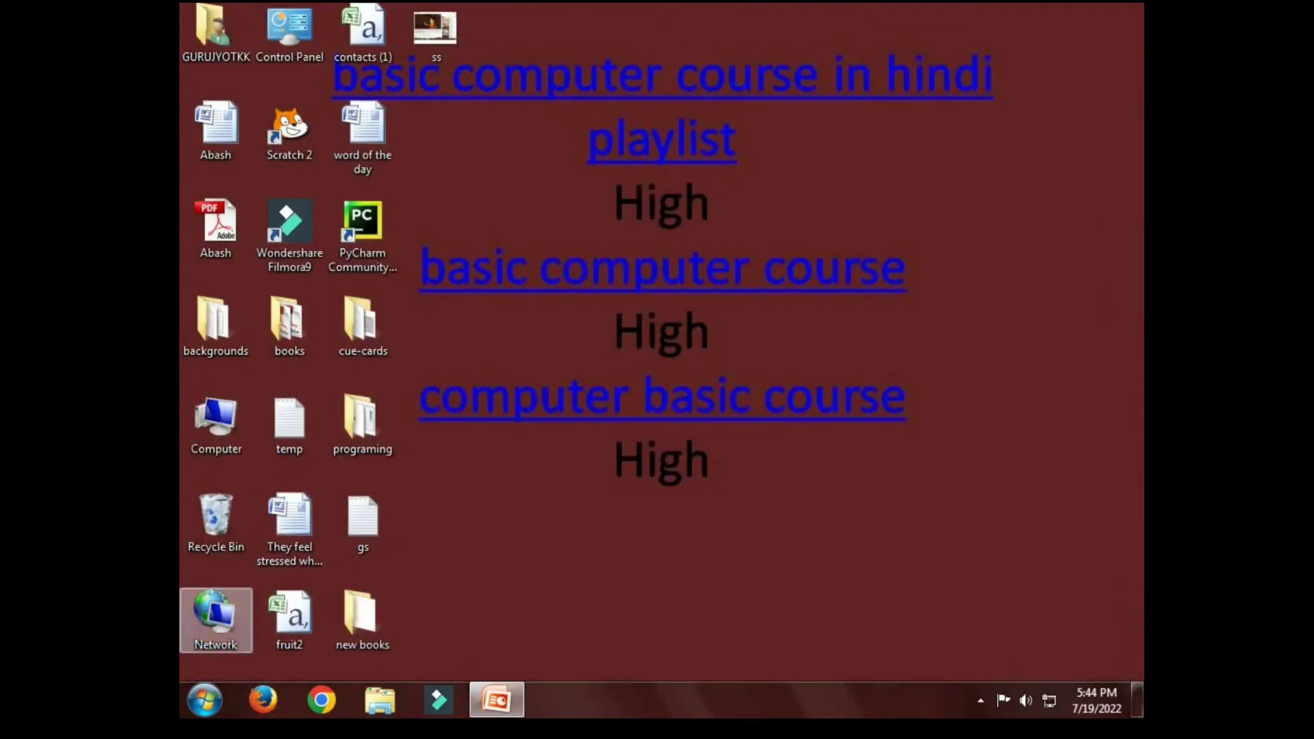
- Open Windows Explorer from the Accessories group of all installed programs and close its window
{"action": "left_click", "coordinate": [204, 701]}
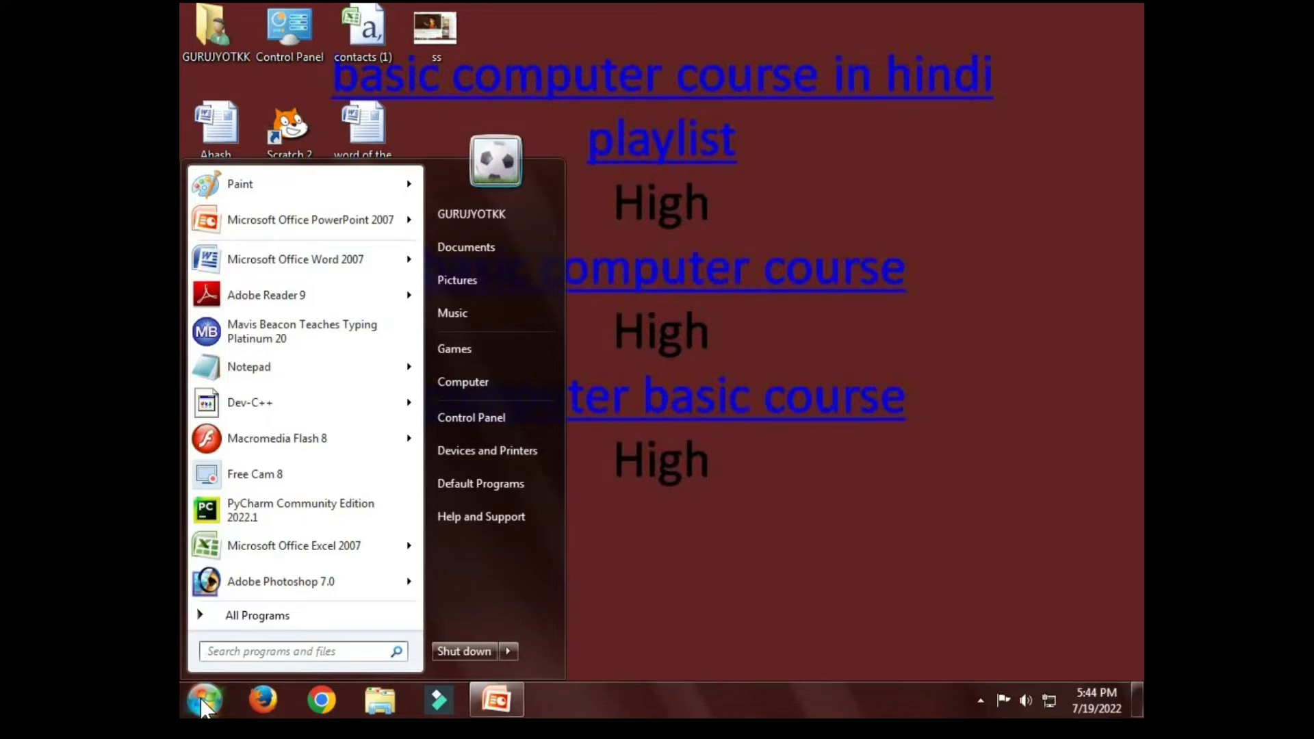
{"action": "double_click", "coordinate": [258, 618]}
{"action": "left_click", "coordinate": [260, 618]}
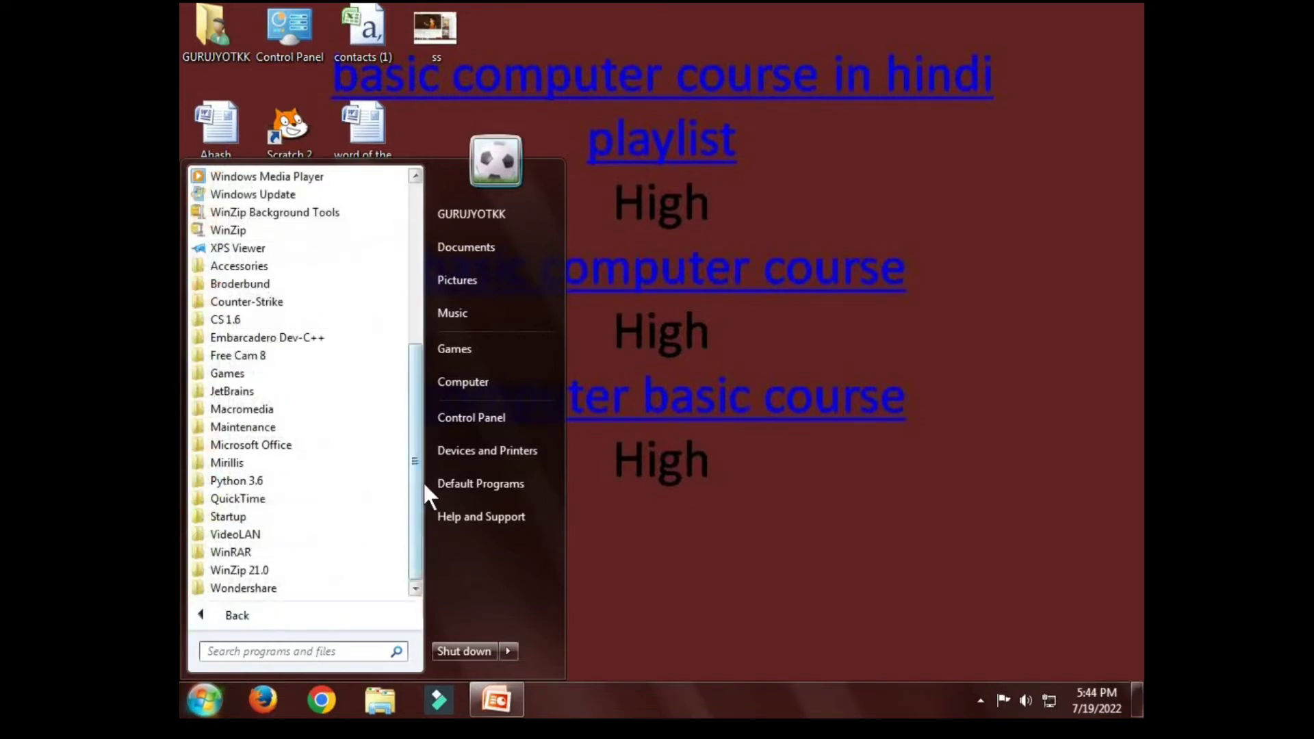
{"action": "scroll", "coordinate": [421, 464], "scroll_direction": "up", "scroll_amount": 1}
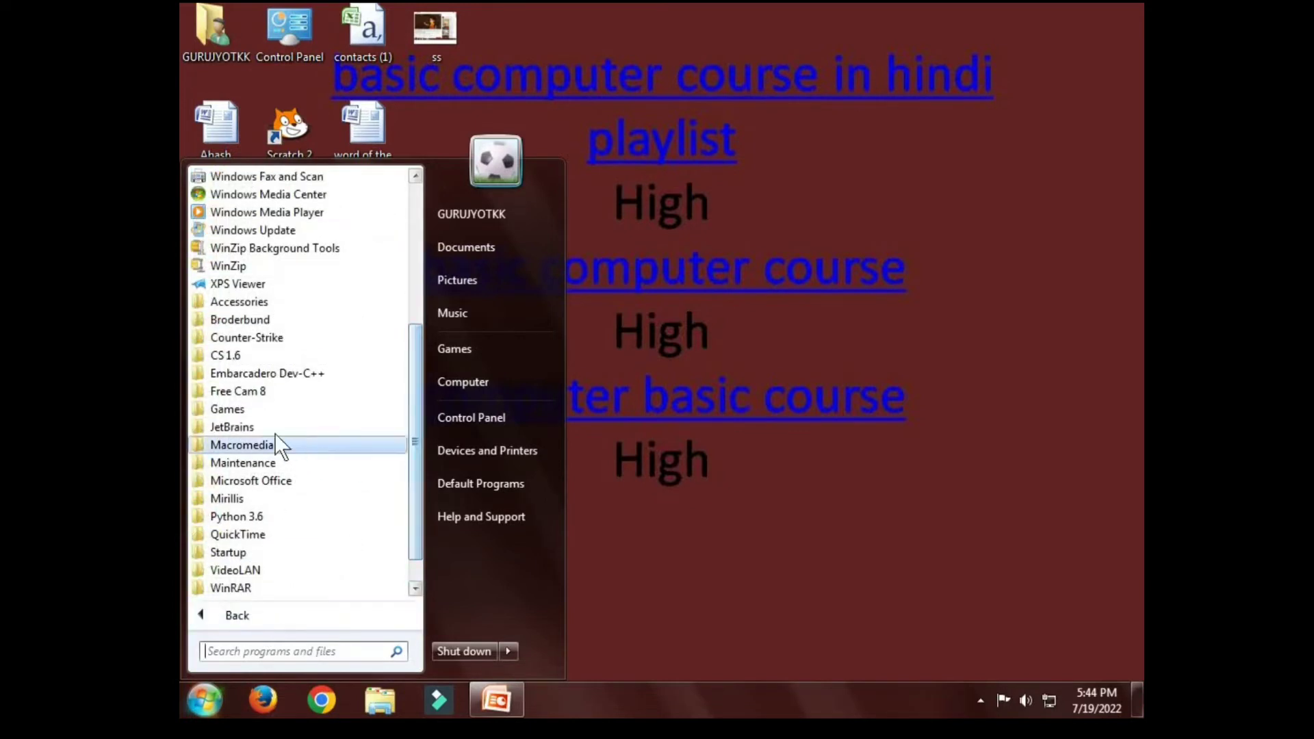
{"action": "left_click", "coordinate": [269, 302]}
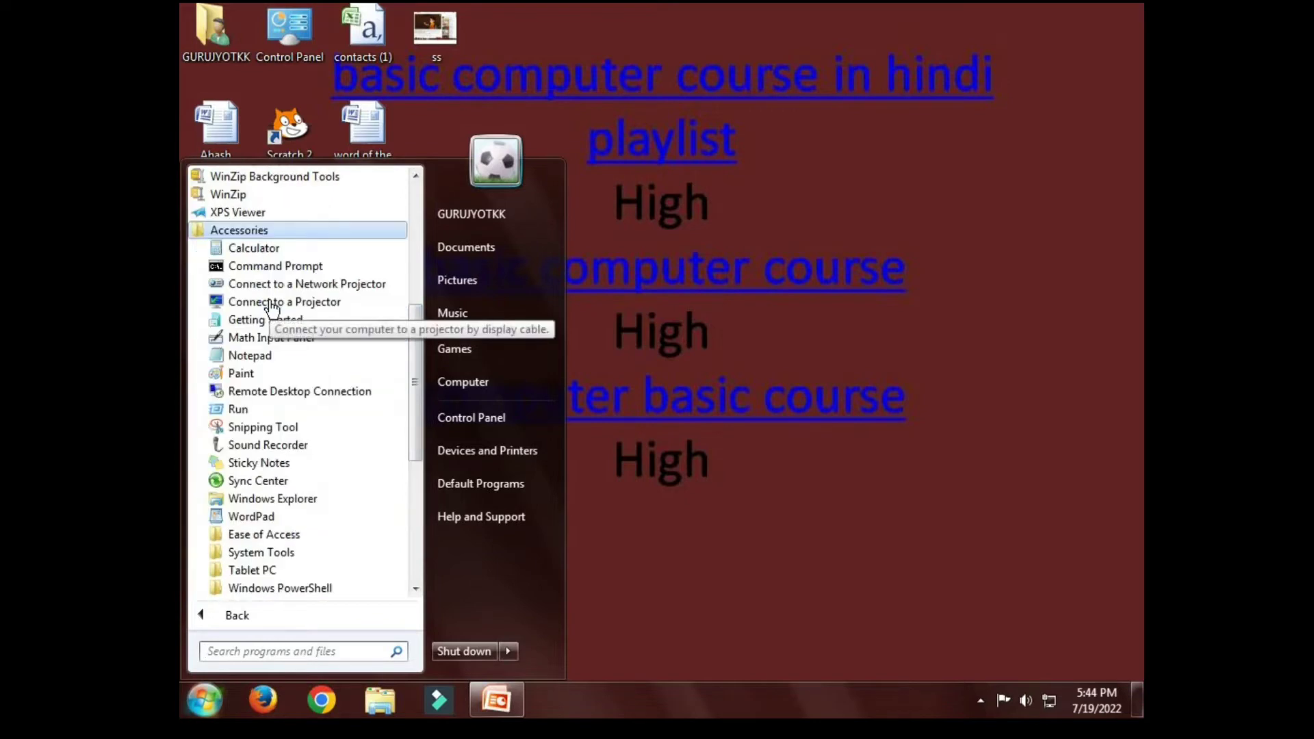
{"action": "left_click", "coordinate": [279, 499]}
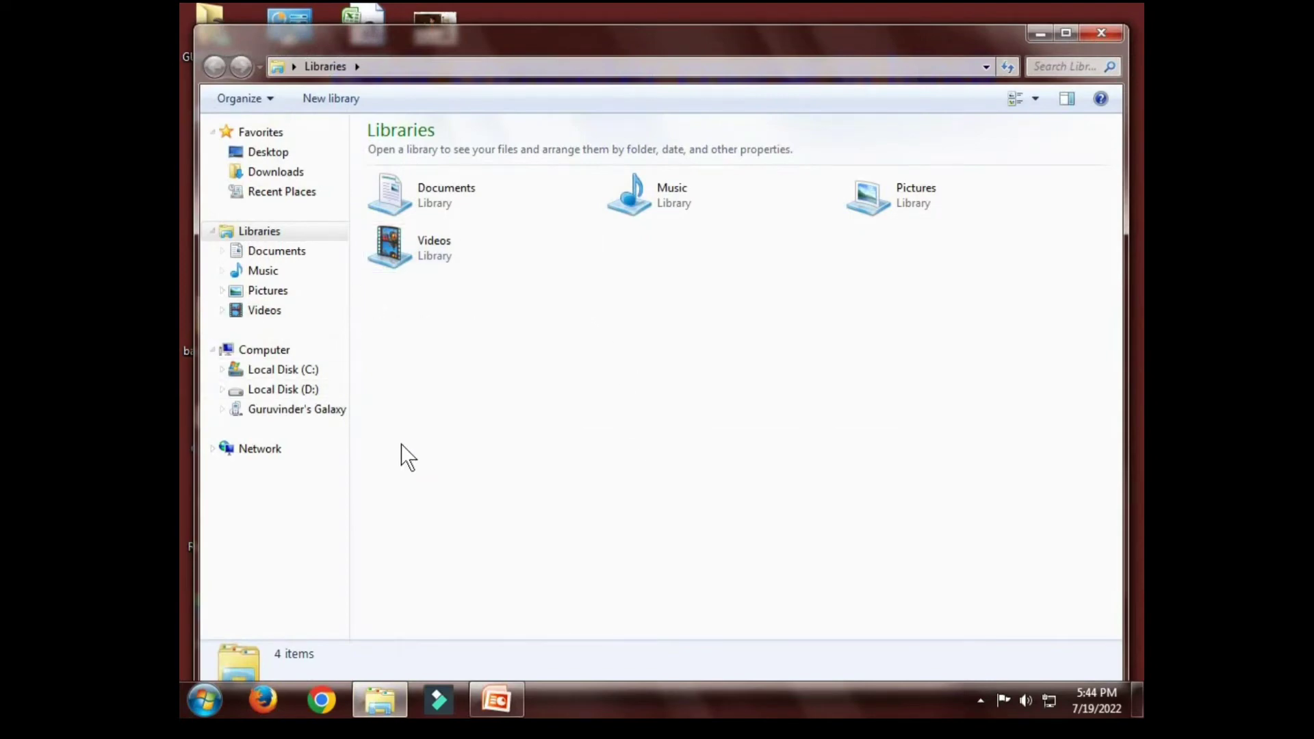
{"action": "left_click", "coordinate": [1107, 34]}
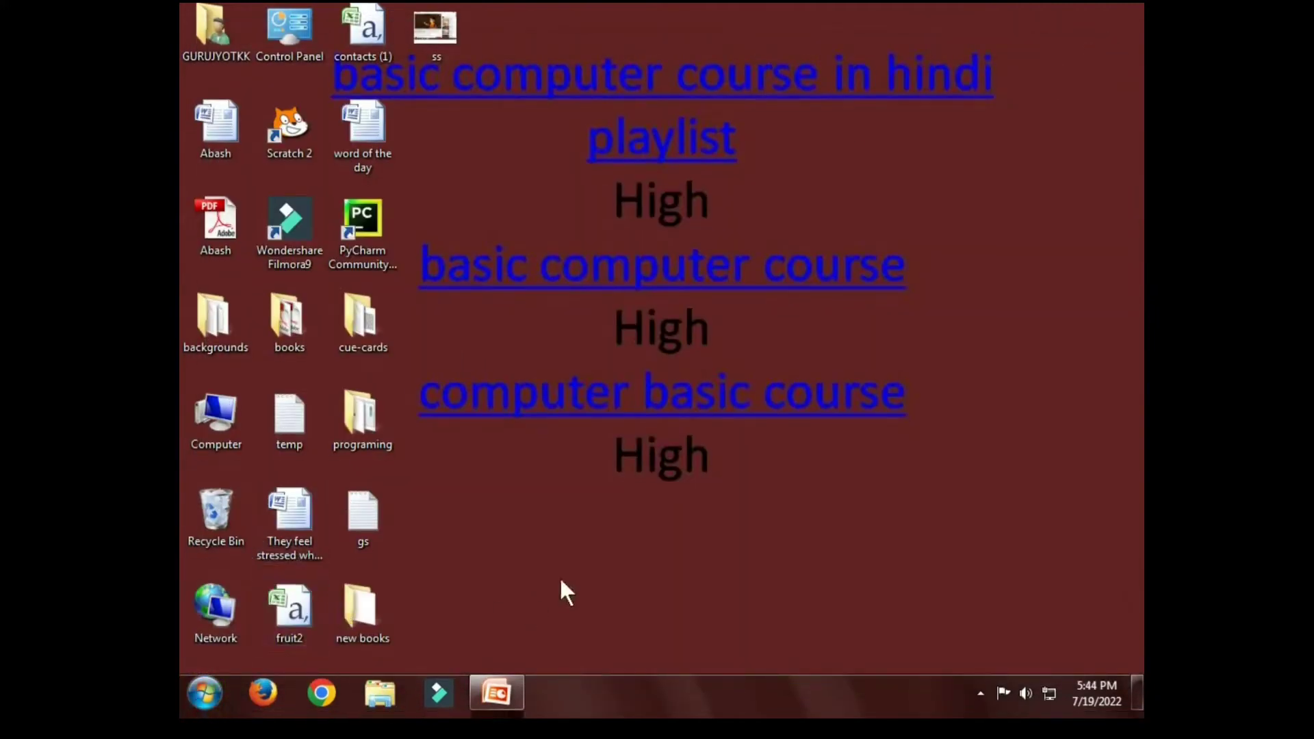
- Open Windows Explorer through the Run dialog with the command explorer
{"action": "key", "text": "super+r"}
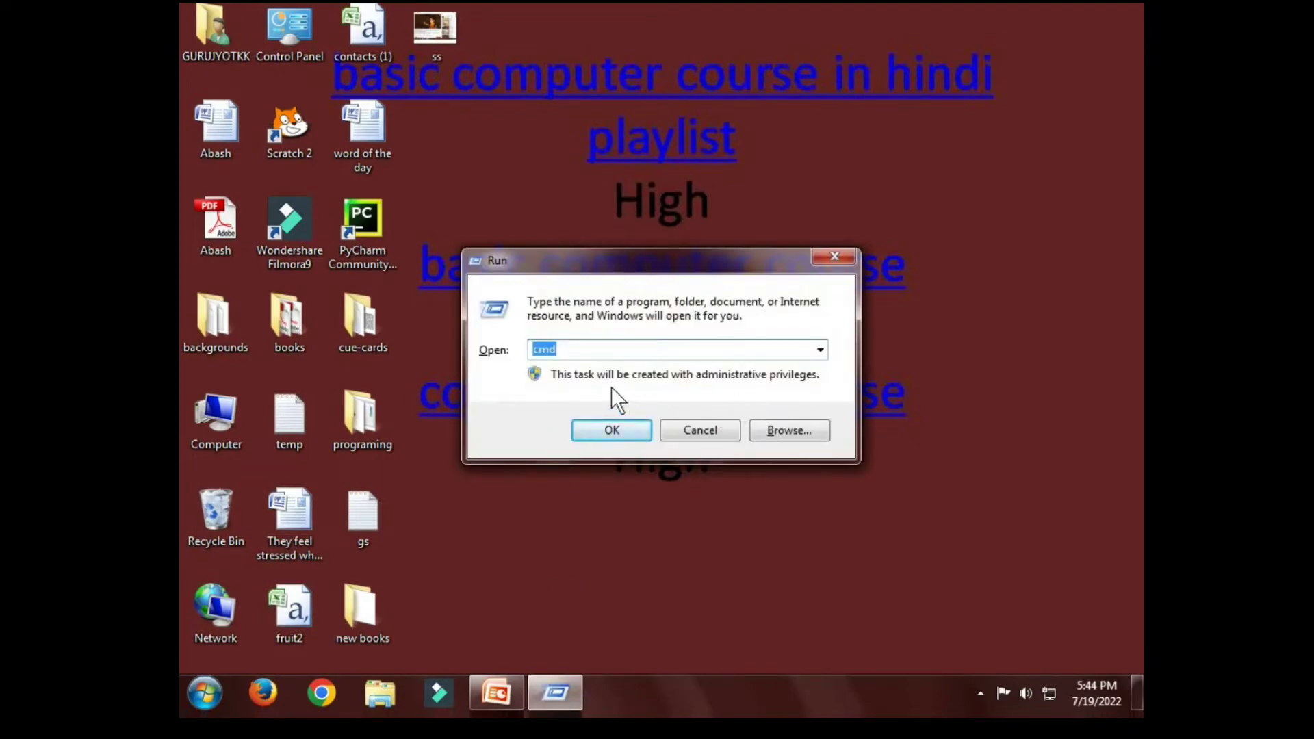
{"action": "type", "text": "e"}
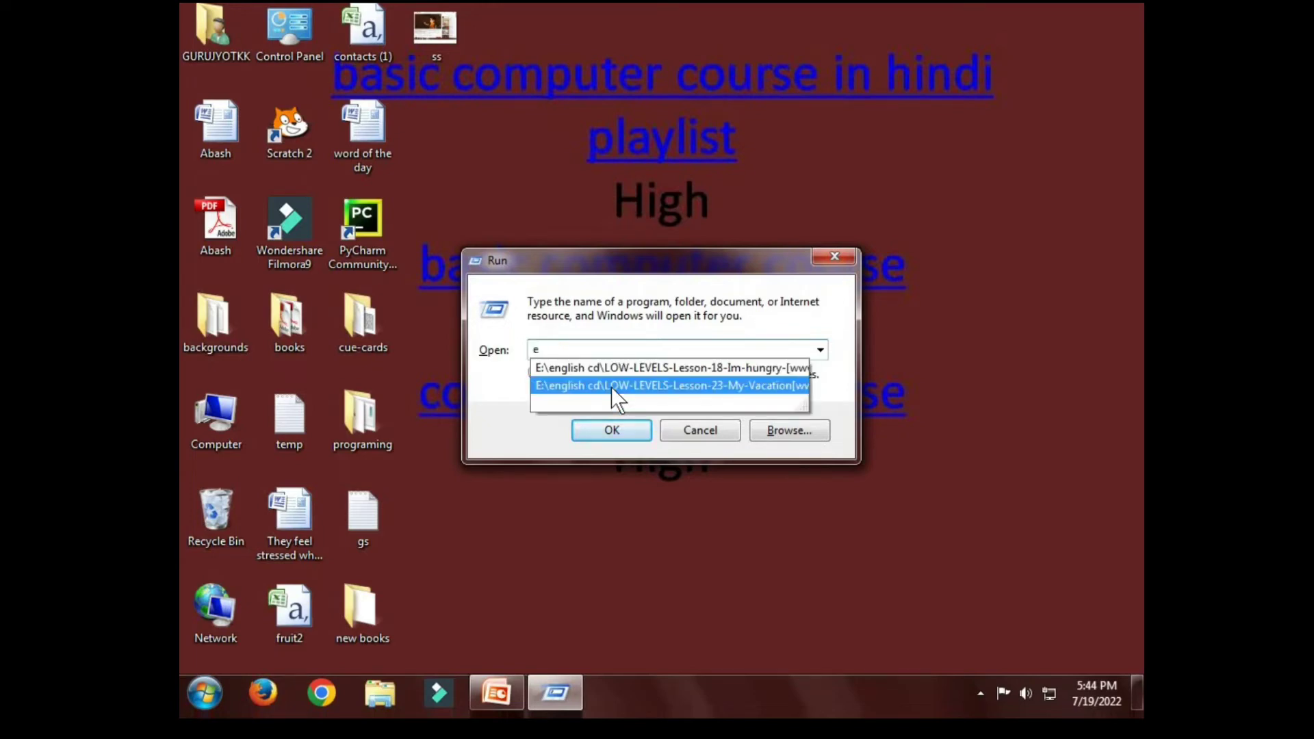
{"action": "type", "text": "xplo"}
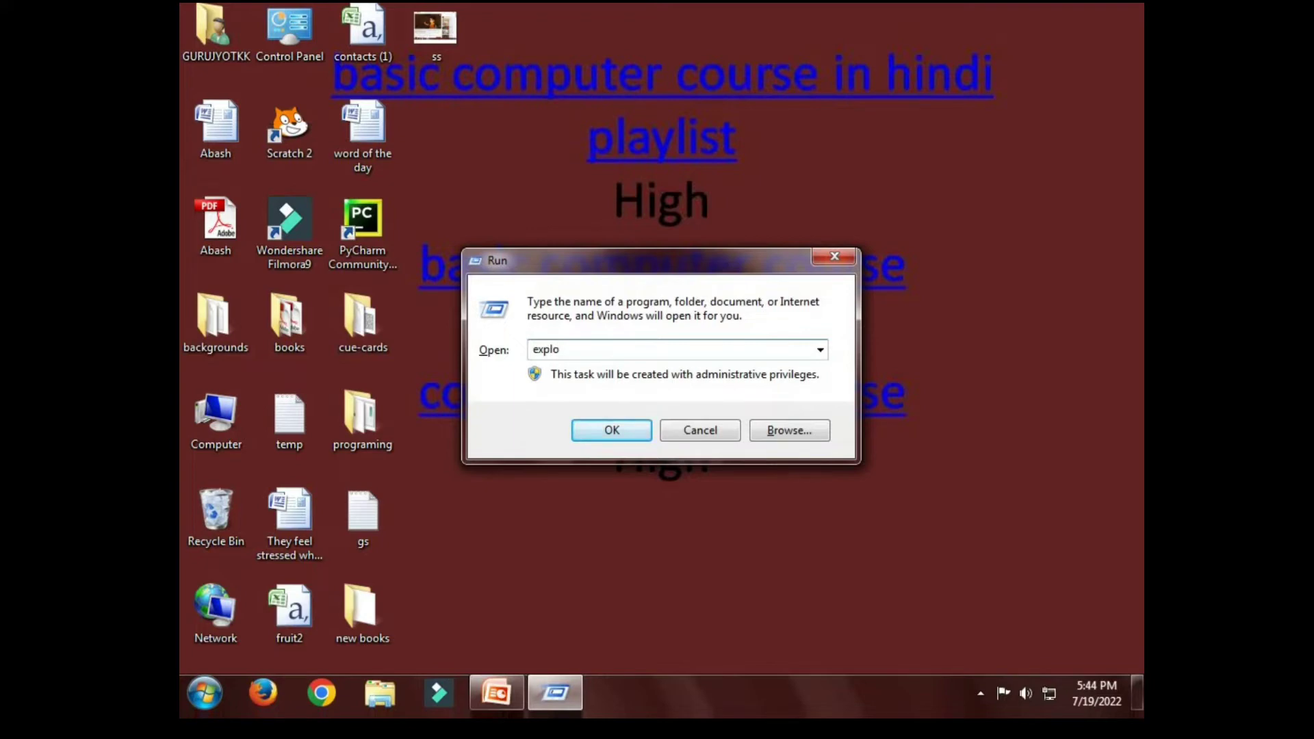
{"action": "type", "text": "rer"}
{"action": "left_click", "coordinate": [639, 421]}
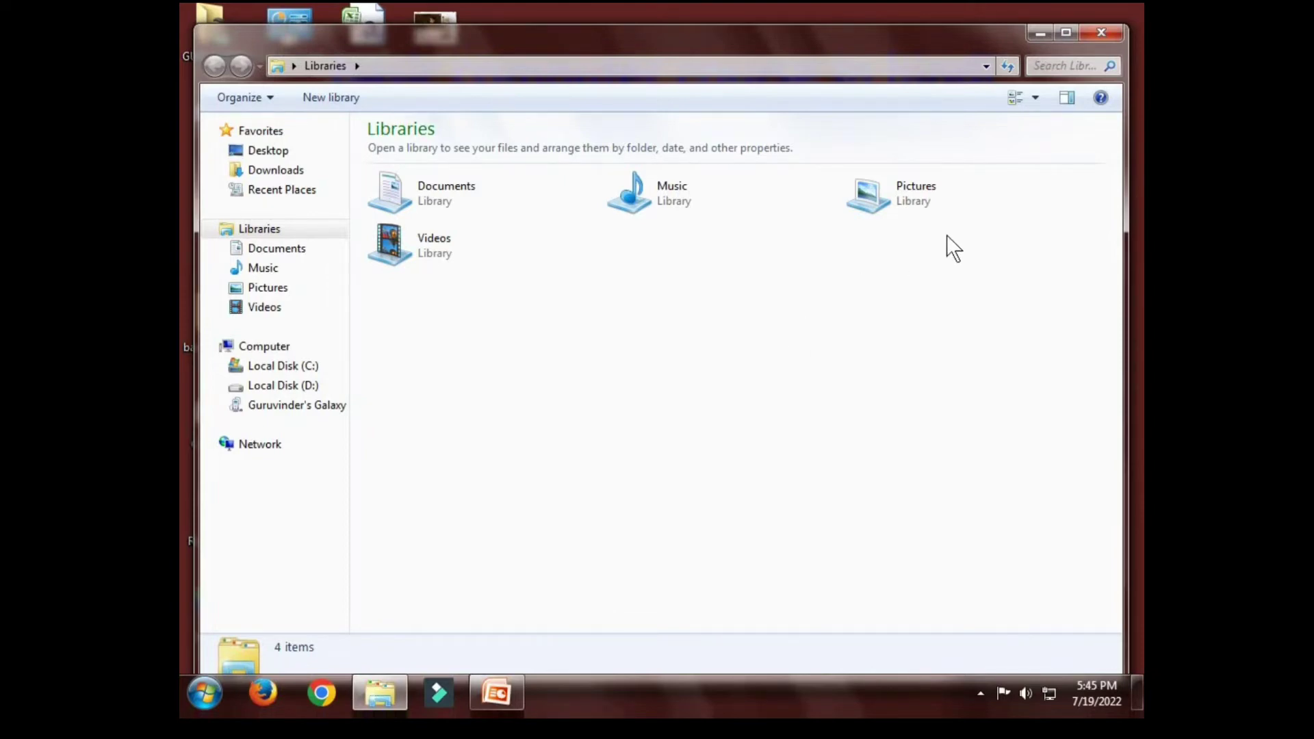
- Switch to PowerPoint to read the slide on different views in Windows Explorer, and return to the Libraries window
{"action": "double_click", "coordinate": [1076, 28]}
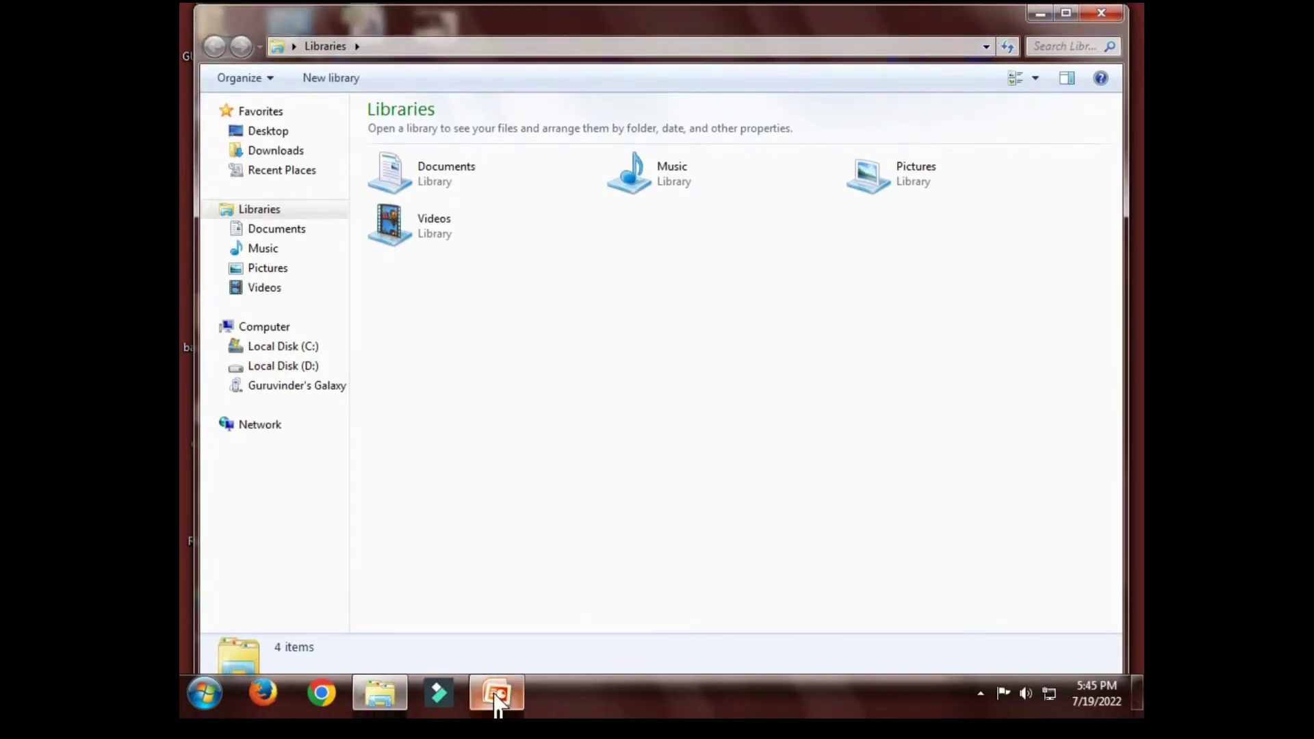
{"action": "left_click", "coordinate": [496, 695]}
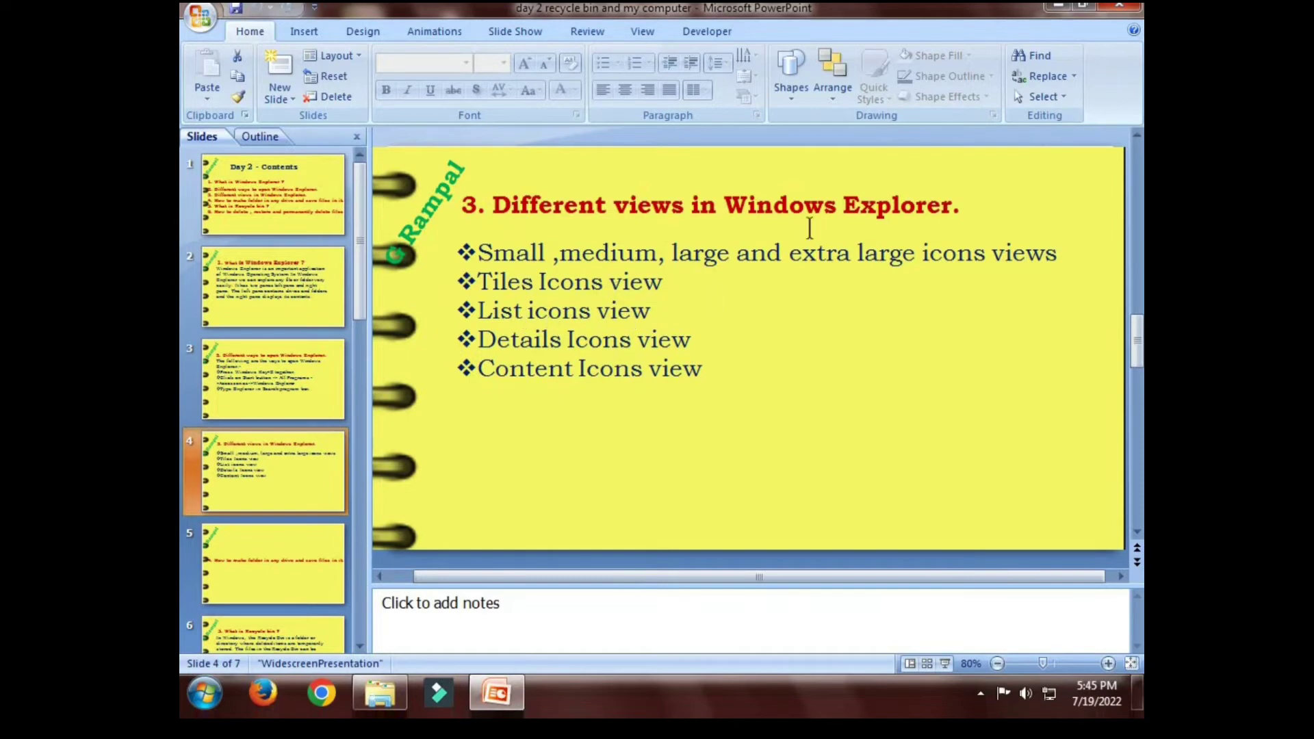
{"action": "left_click", "coordinate": [1059, 5]}
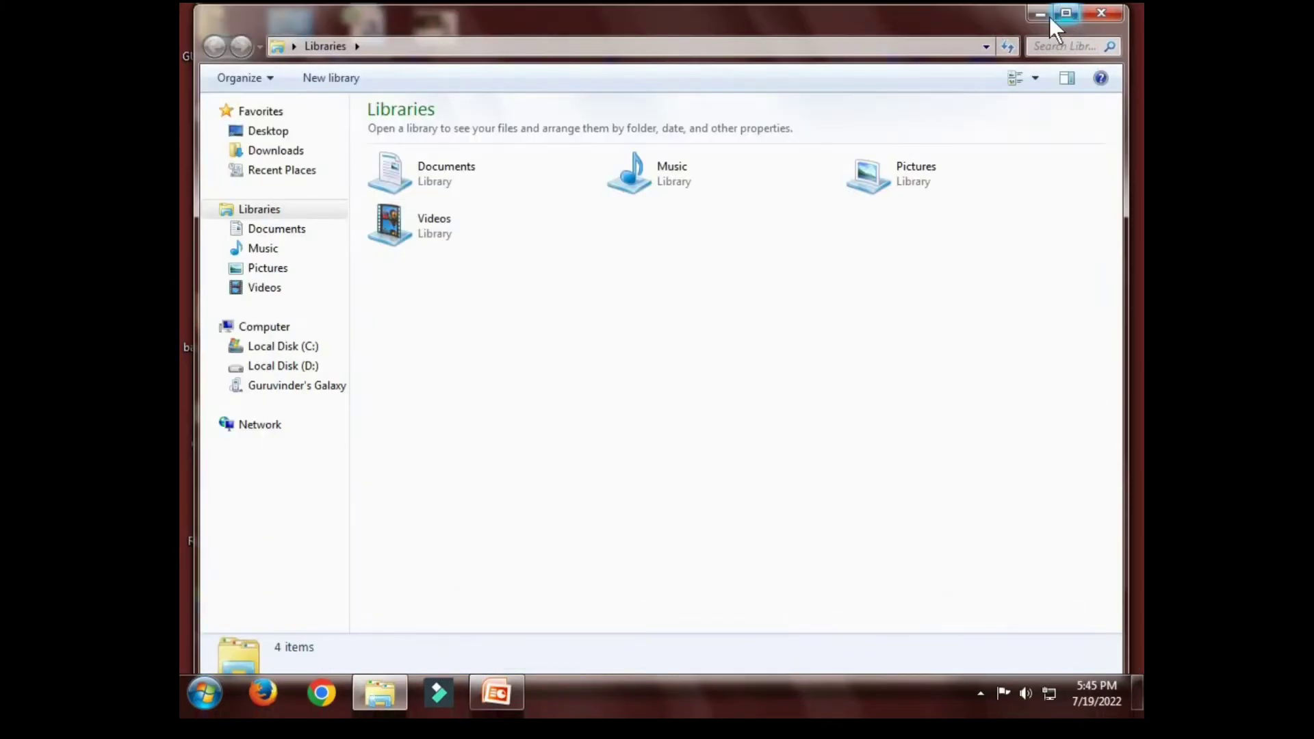
- Display the Libraries as Extra Large Icons, and apply the same view to Local Disk (D:)
{"action": "left_click", "coordinate": [1035, 80]}
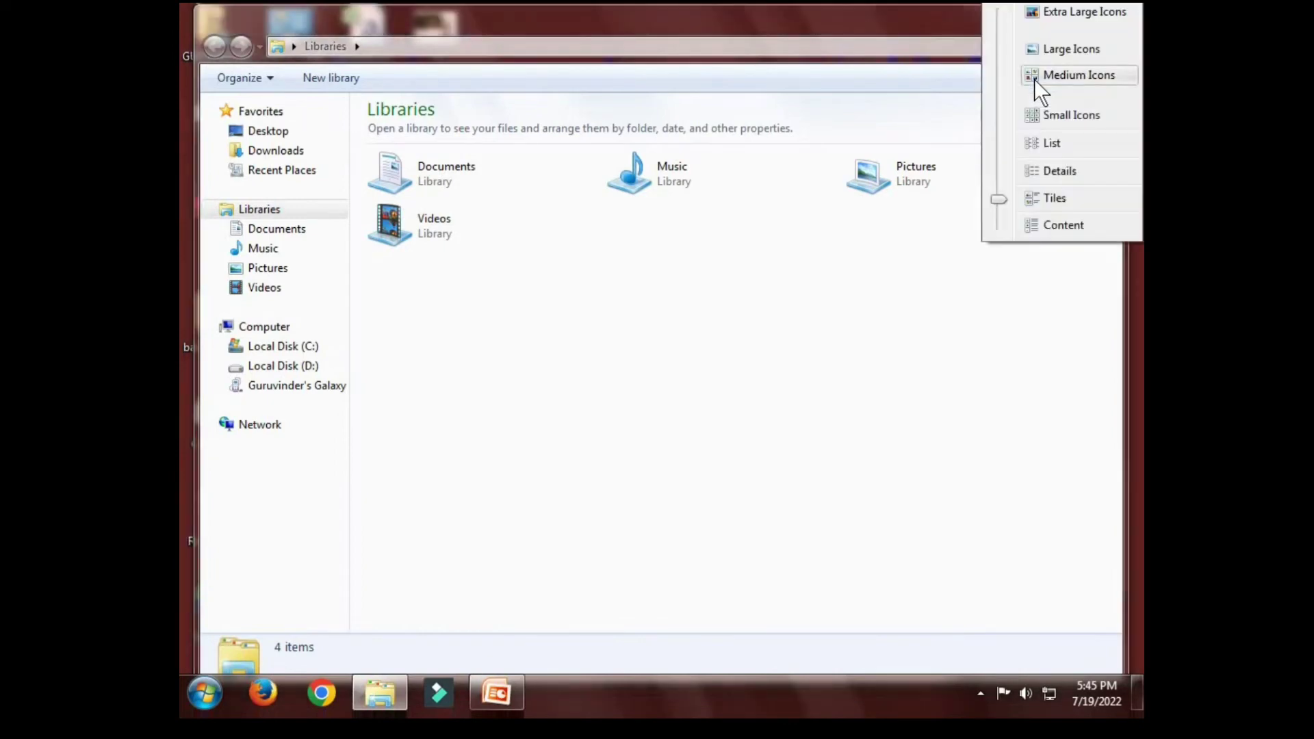
{"action": "left_click", "coordinate": [1074, 14]}
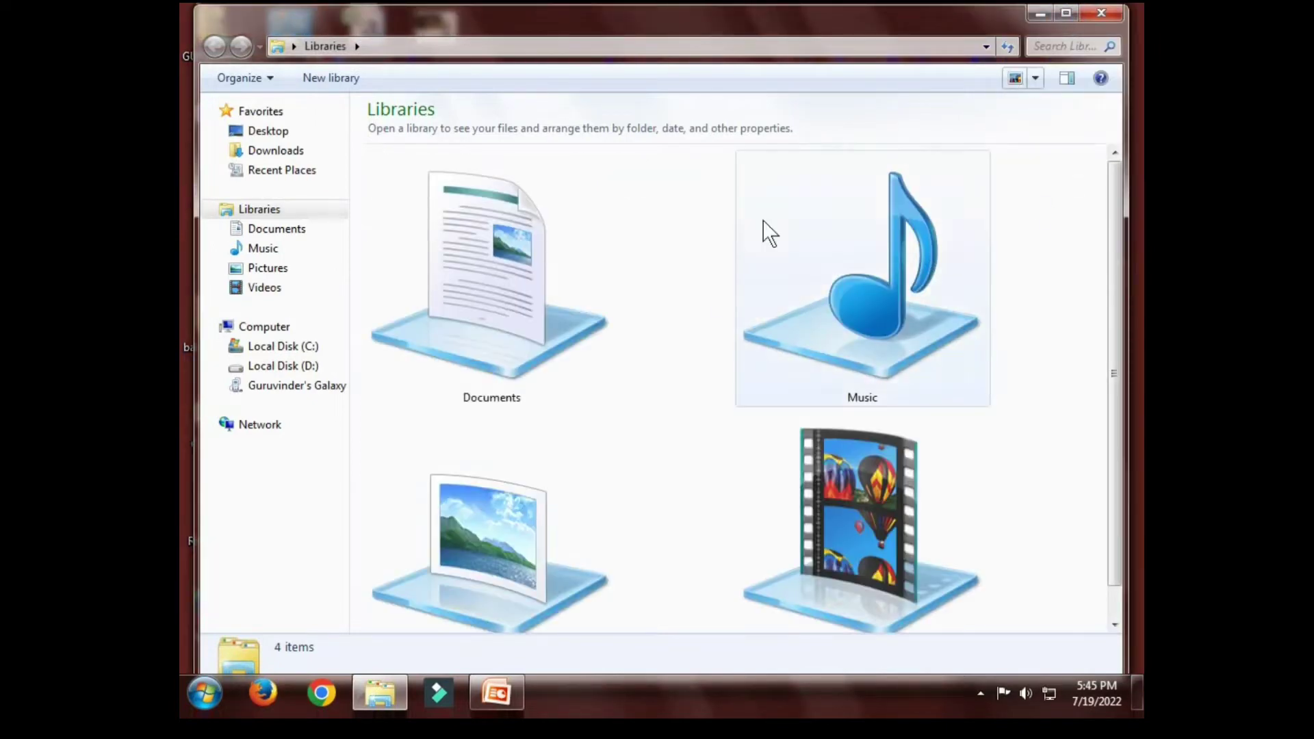
{"action": "left_click", "coordinate": [299, 367]}
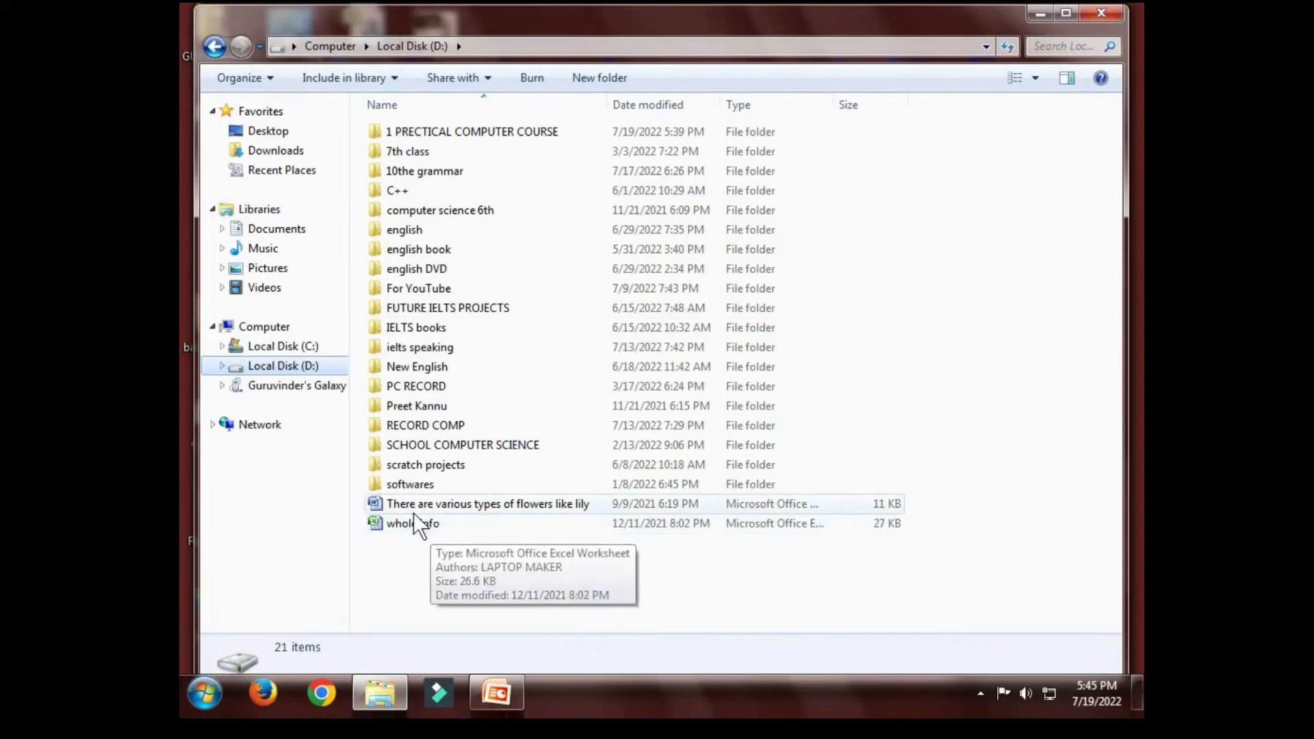
{"action": "left_click", "coordinate": [1036, 79]}
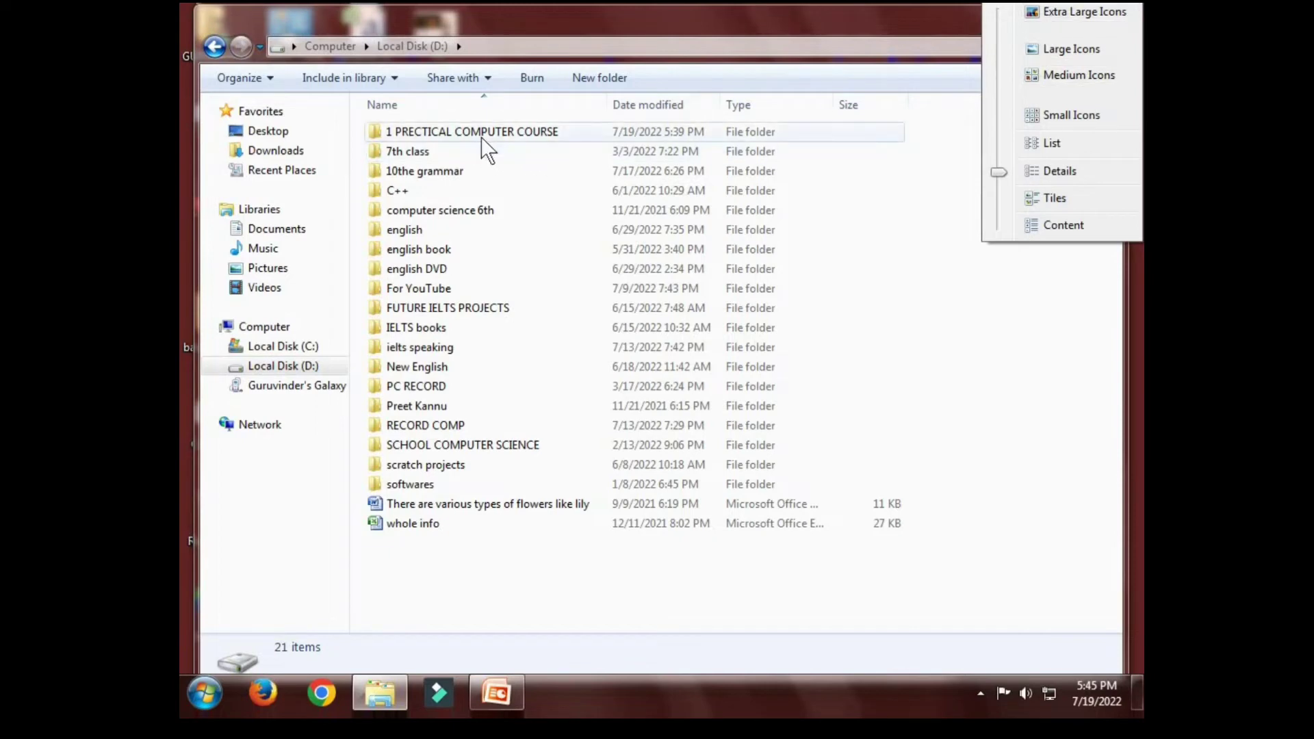
{"action": "left_click", "coordinate": [1070, 15]}
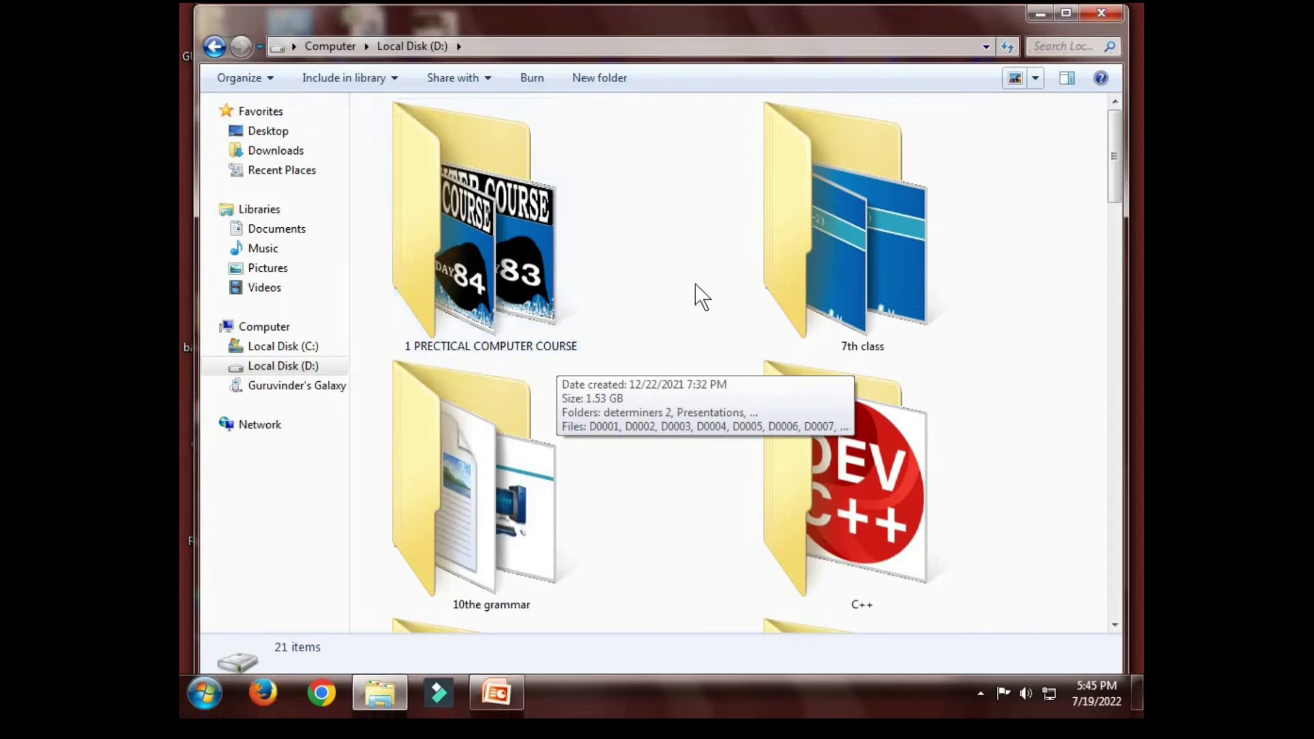
- Change the view of Local Disk (D:) to Large Icons and after that to Small Icons
{"action": "left_click", "coordinate": [1035, 84]}
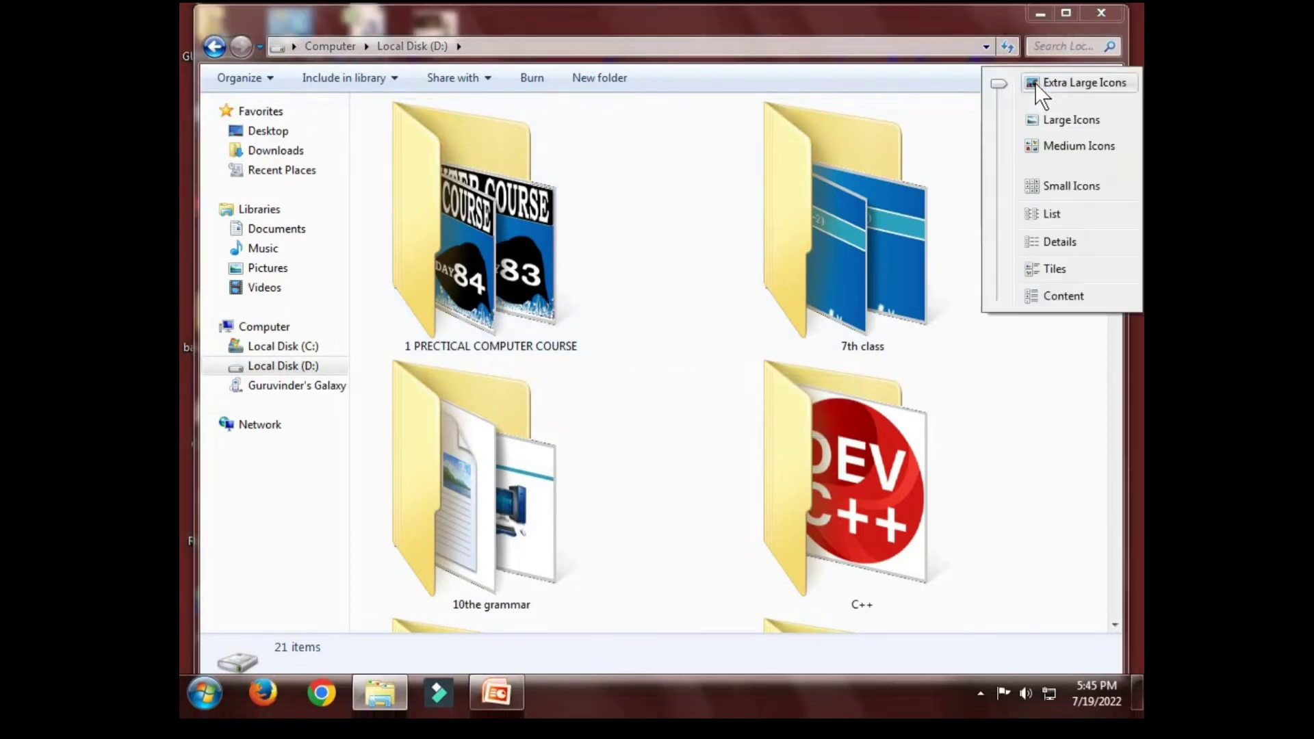
{"action": "left_click", "coordinate": [1062, 125]}
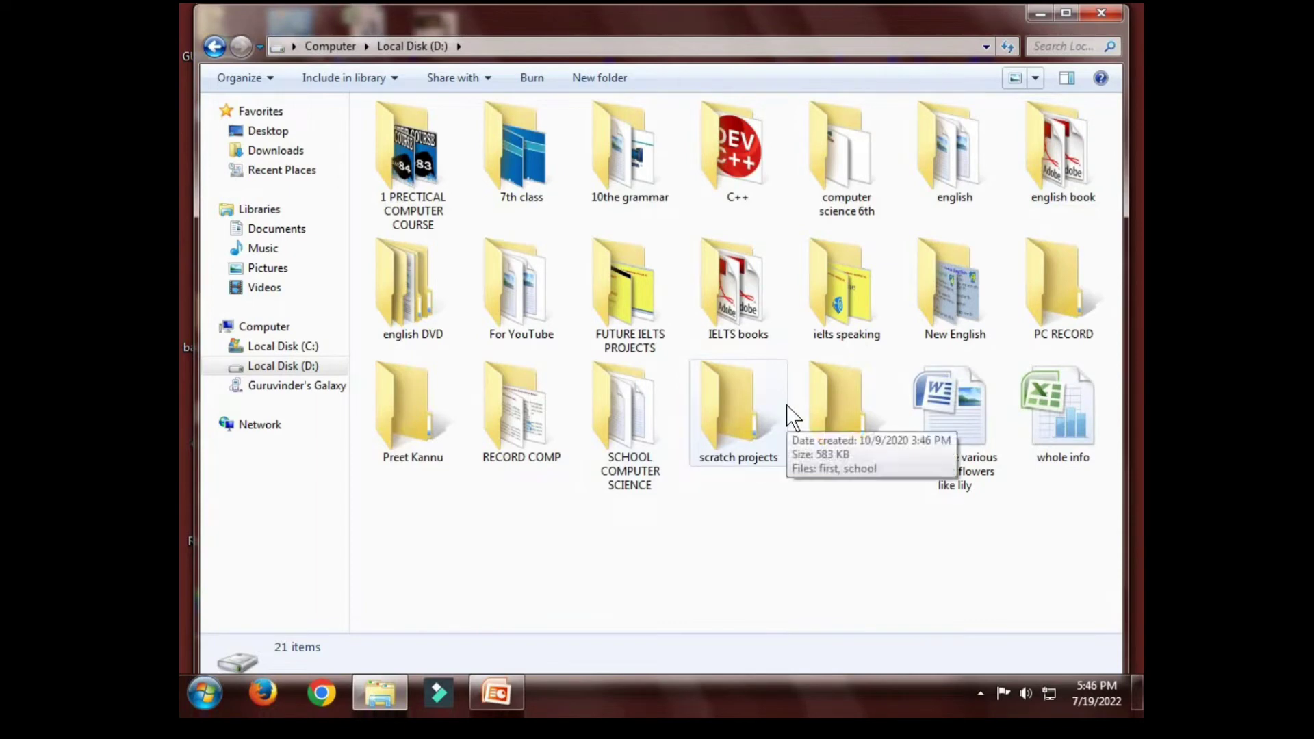
{"action": "left_click", "coordinate": [1034, 79]}
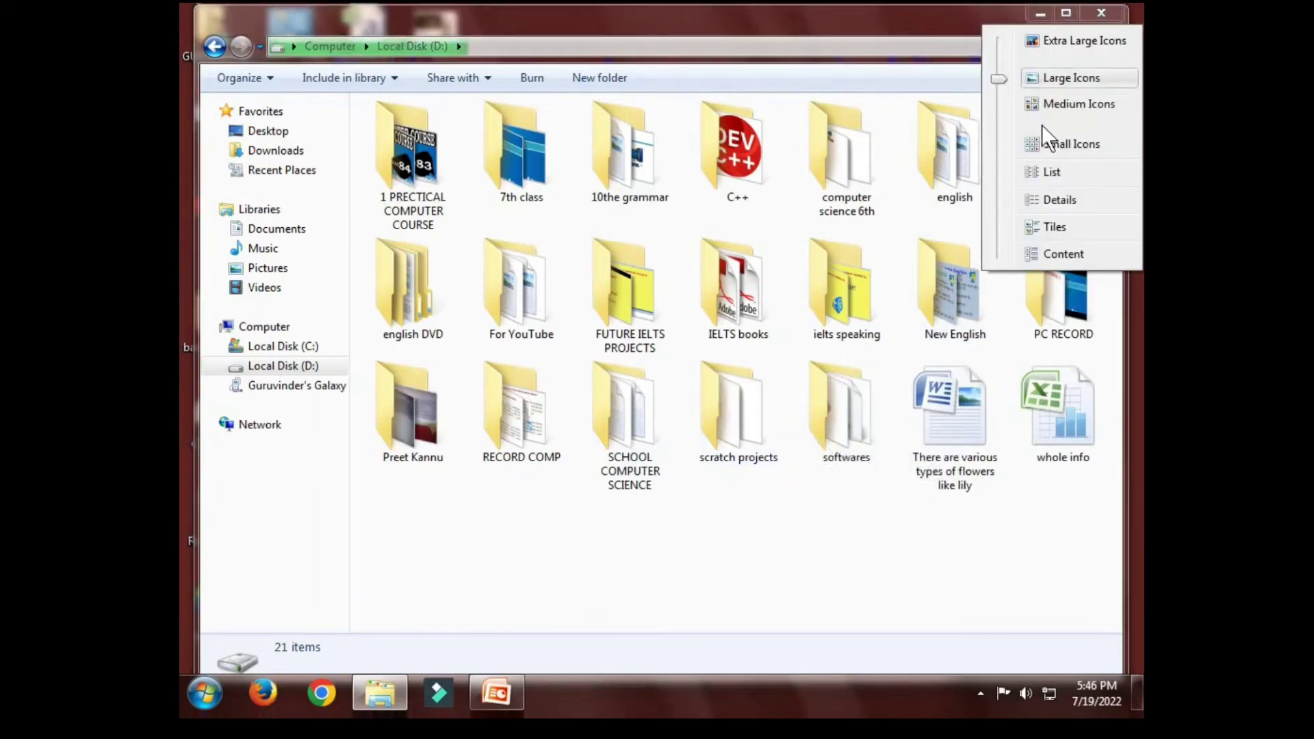
{"action": "left_click", "coordinate": [1047, 143]}
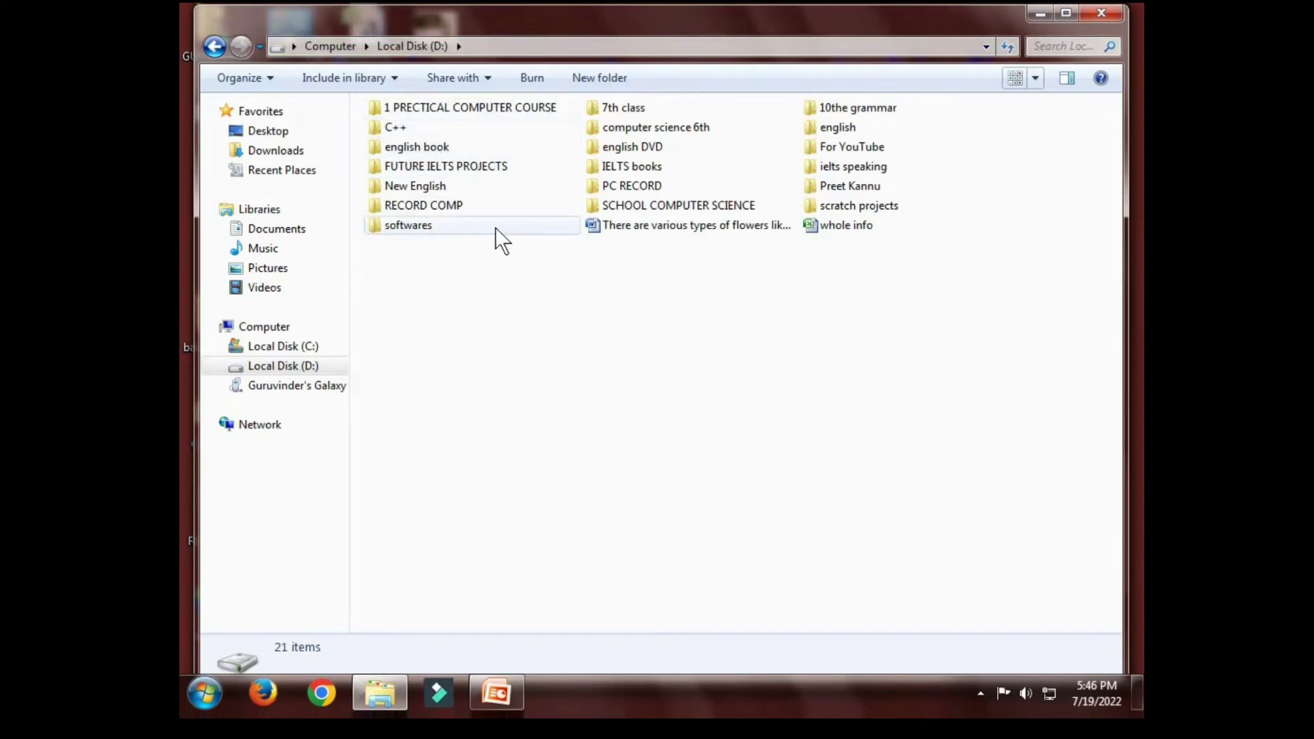
- Change the view of Local Disk (D:) to Medium Icons and after that to List
{"action": "left_click", "coordinate": [1033, 76]}
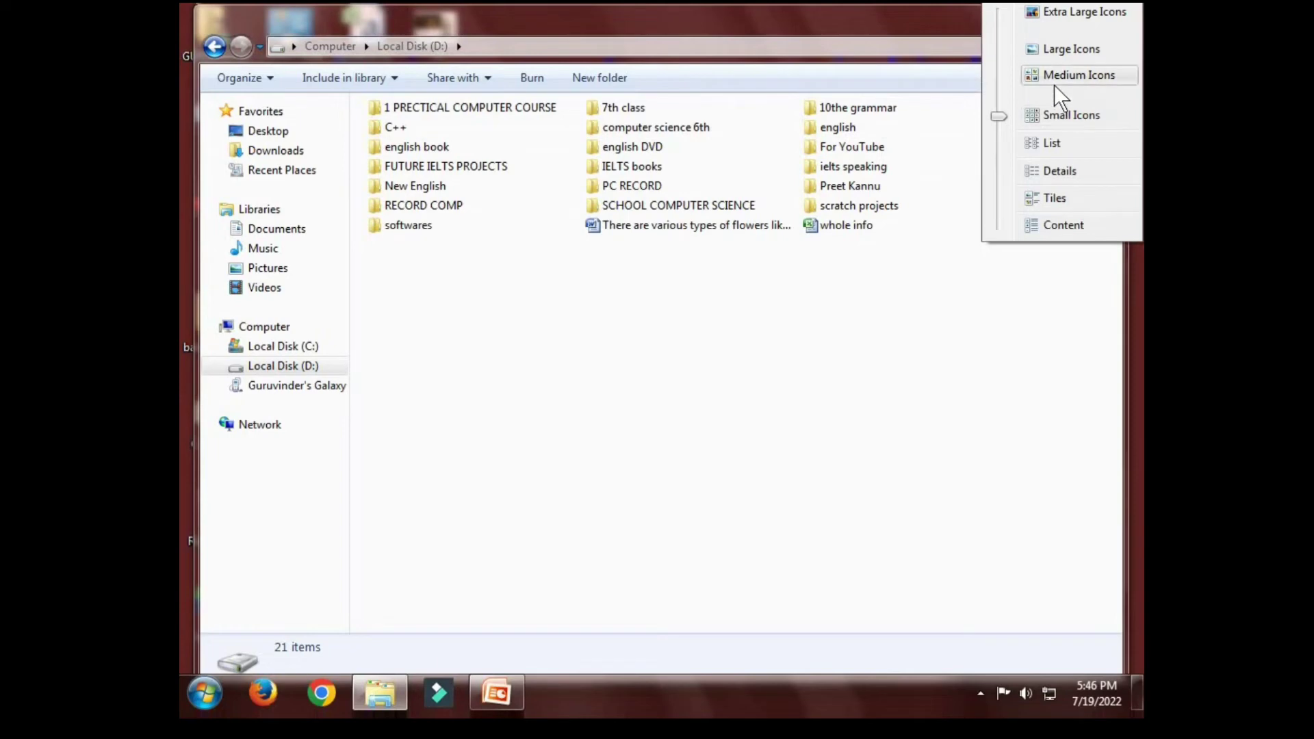
{"action": "left_click", "coordinate": [1060, 72]}
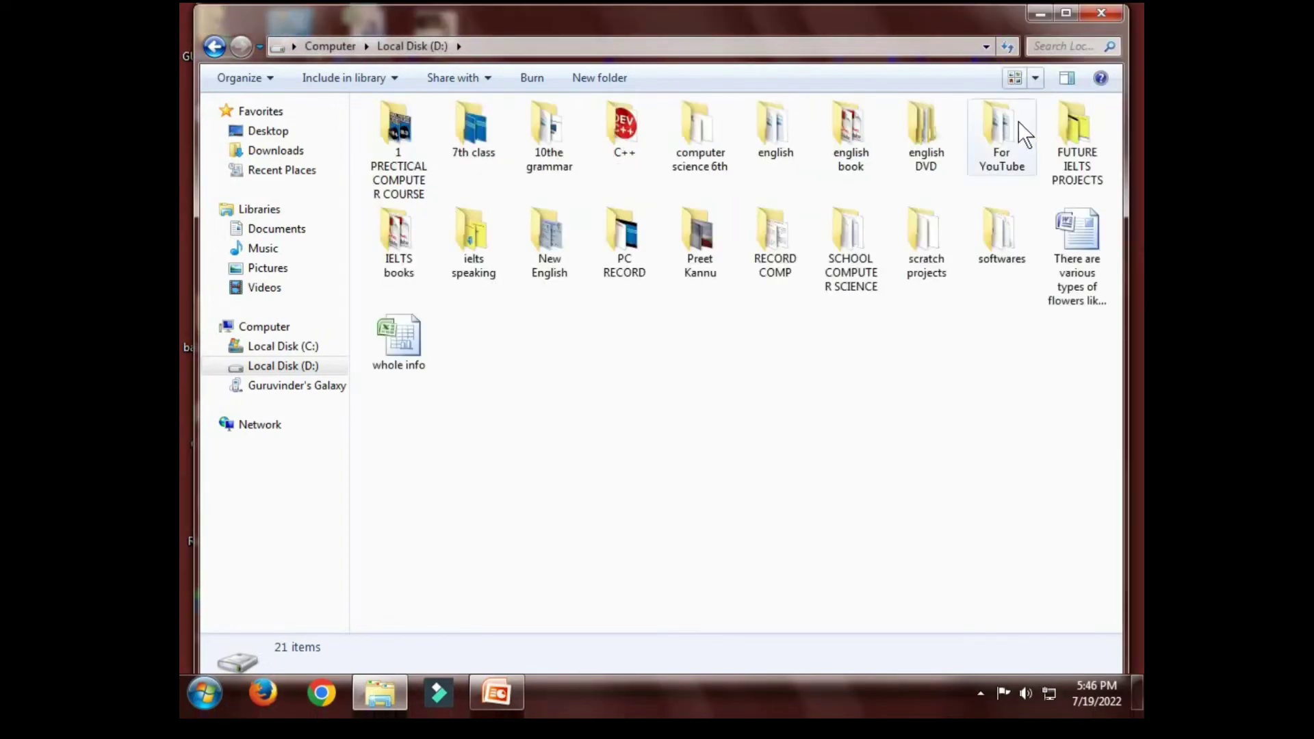
{"action": "left_click", "coordinate": [1040, 76]}
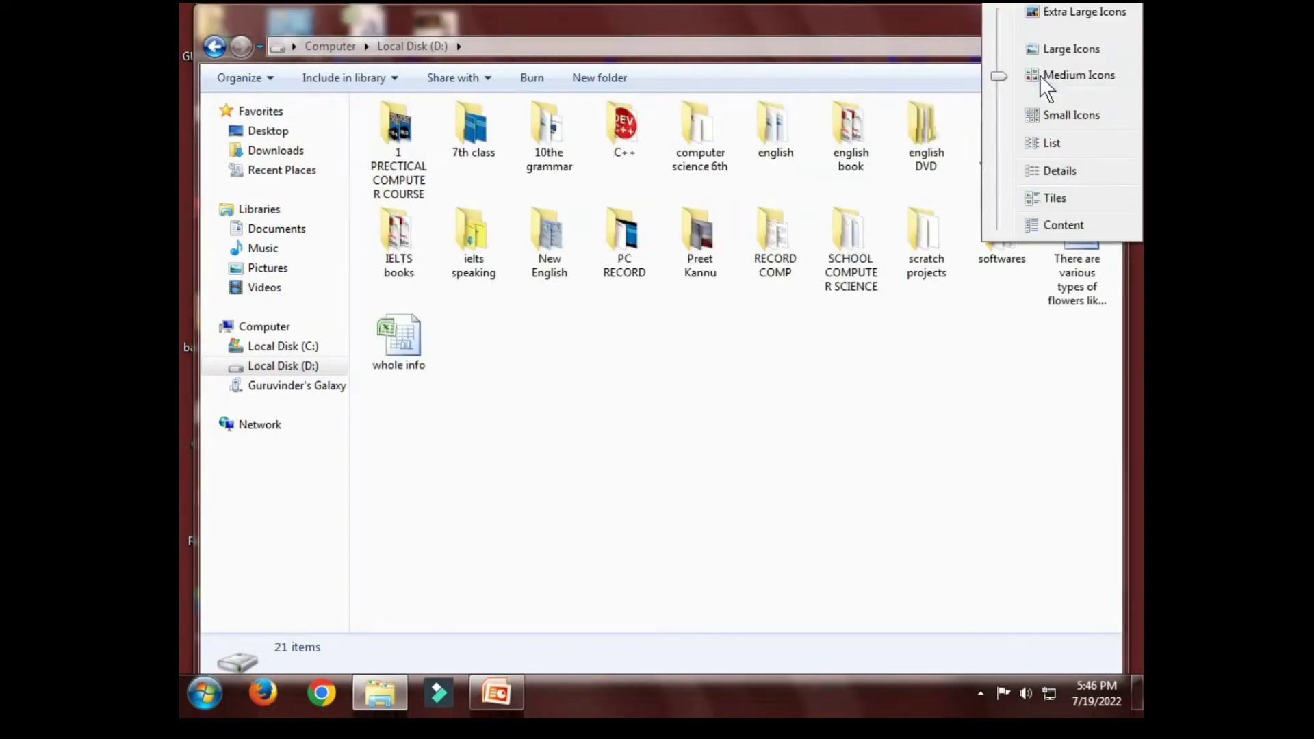
{"action": "left_click", "coordinate": [1066, 135]}
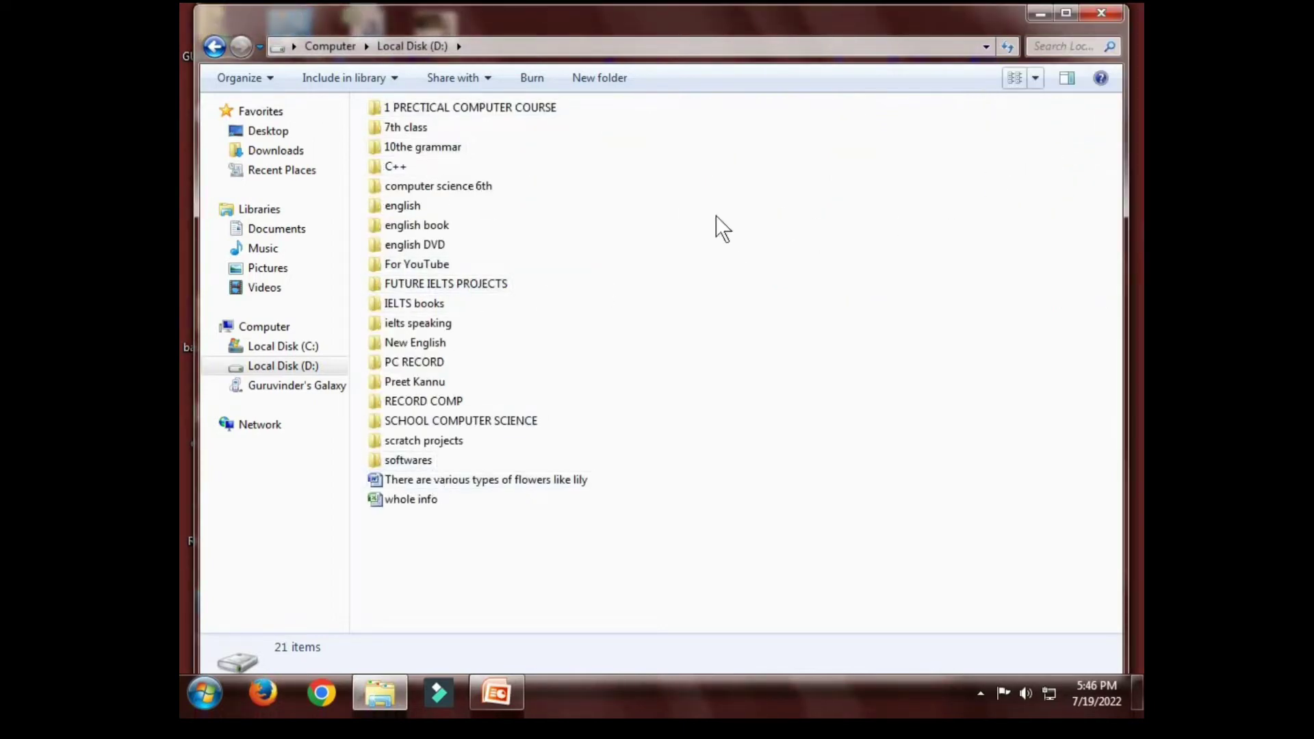
- Show Local Disk (D:) in Details view, and look inside the 1 PRECTICAL COMPUTER COURSE folder before returning to the drive
{"action": "left_click", "coordinate": [1035, 78]}
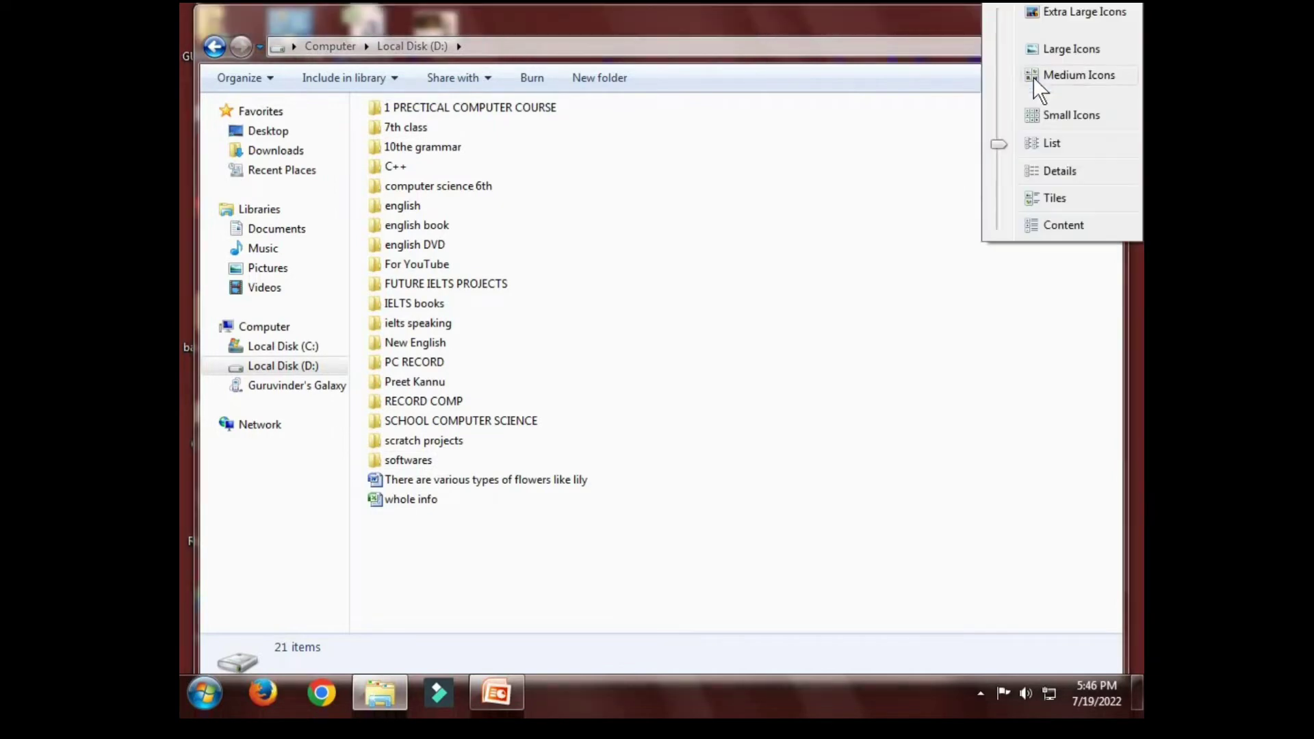
{"action": "left_click", "coordinate": [1052, 173]}
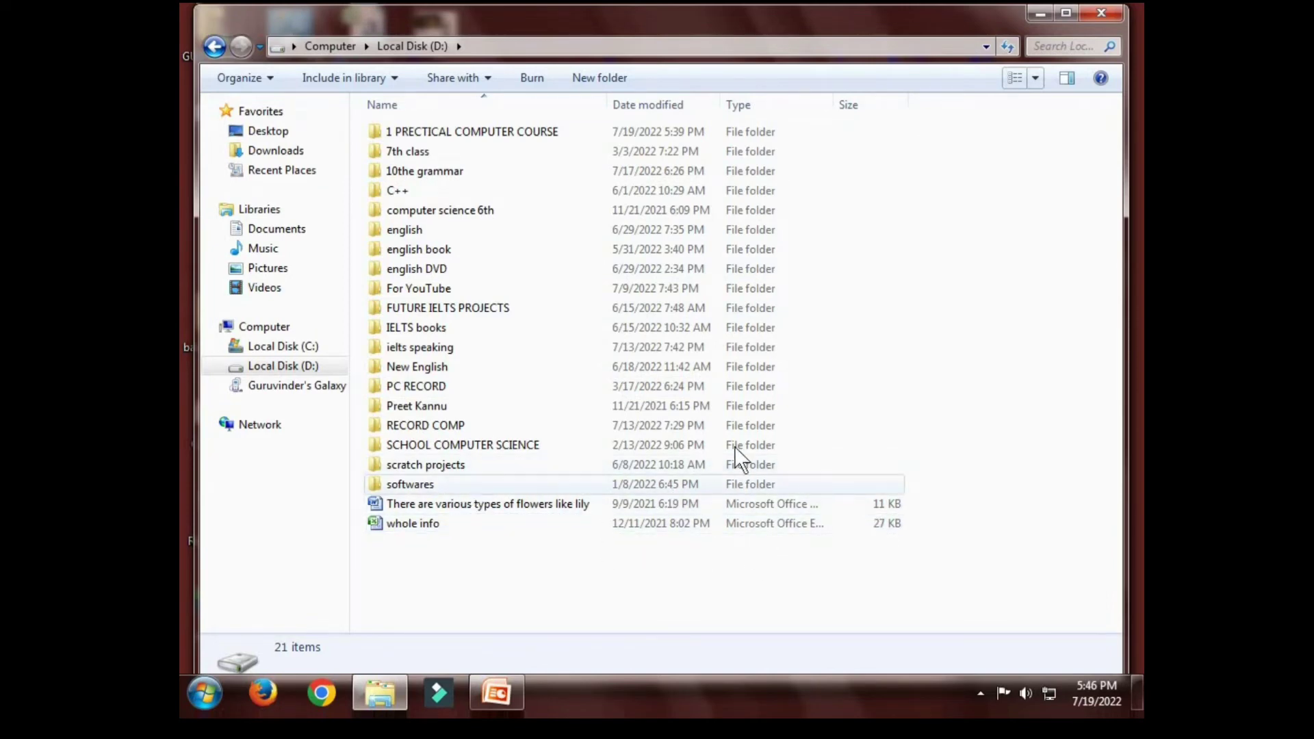
{"action": "double_click", "coordinate": [541, 131]}
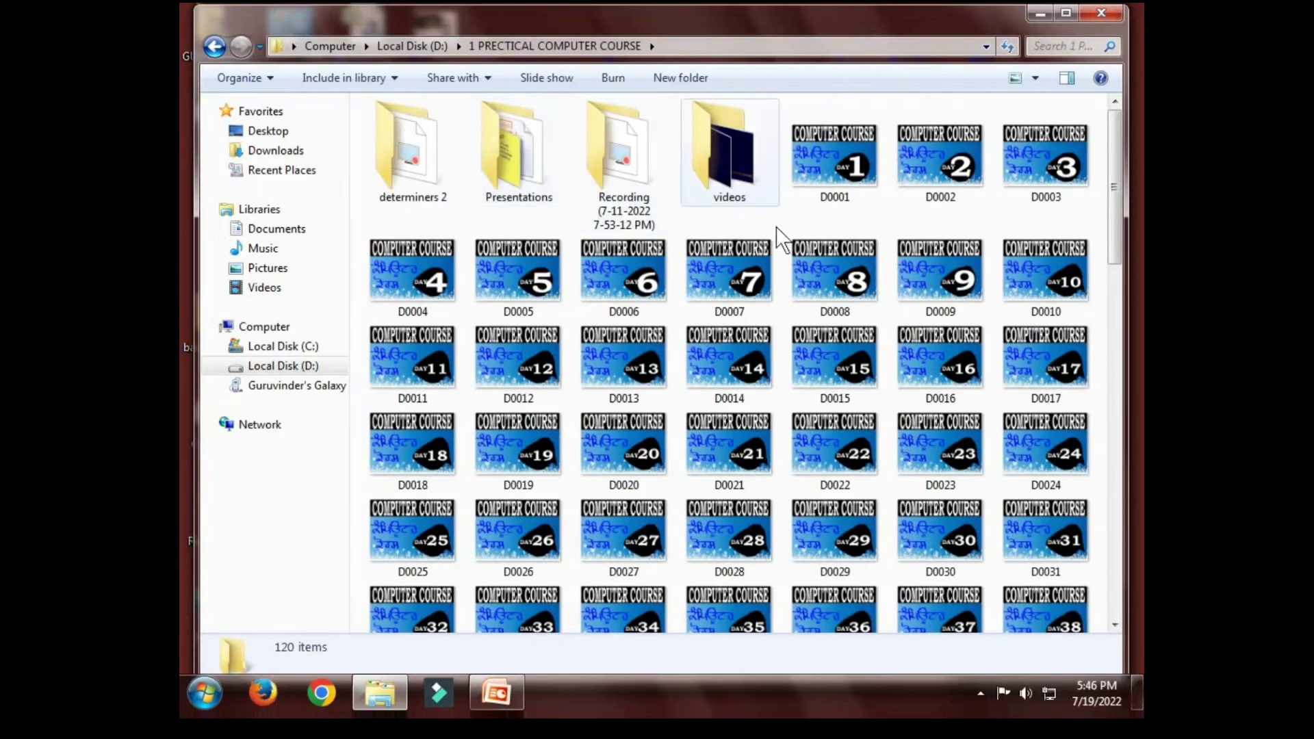
{"action": "left_click", "coordinate": [212, 49]}
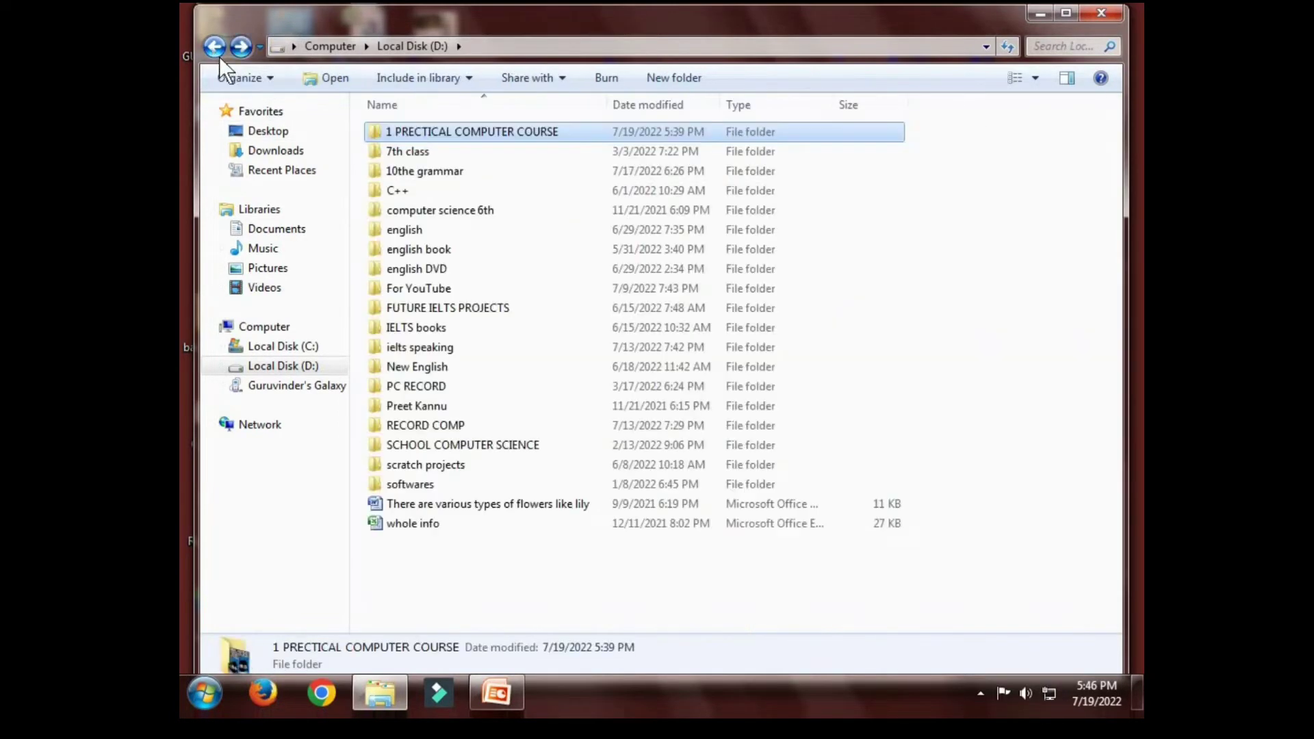
- Change the view of Local Disk (D:) to Tiles and after that to Content, looking through the items
{"action": "left_click", "coordinate": [1037, 72]}
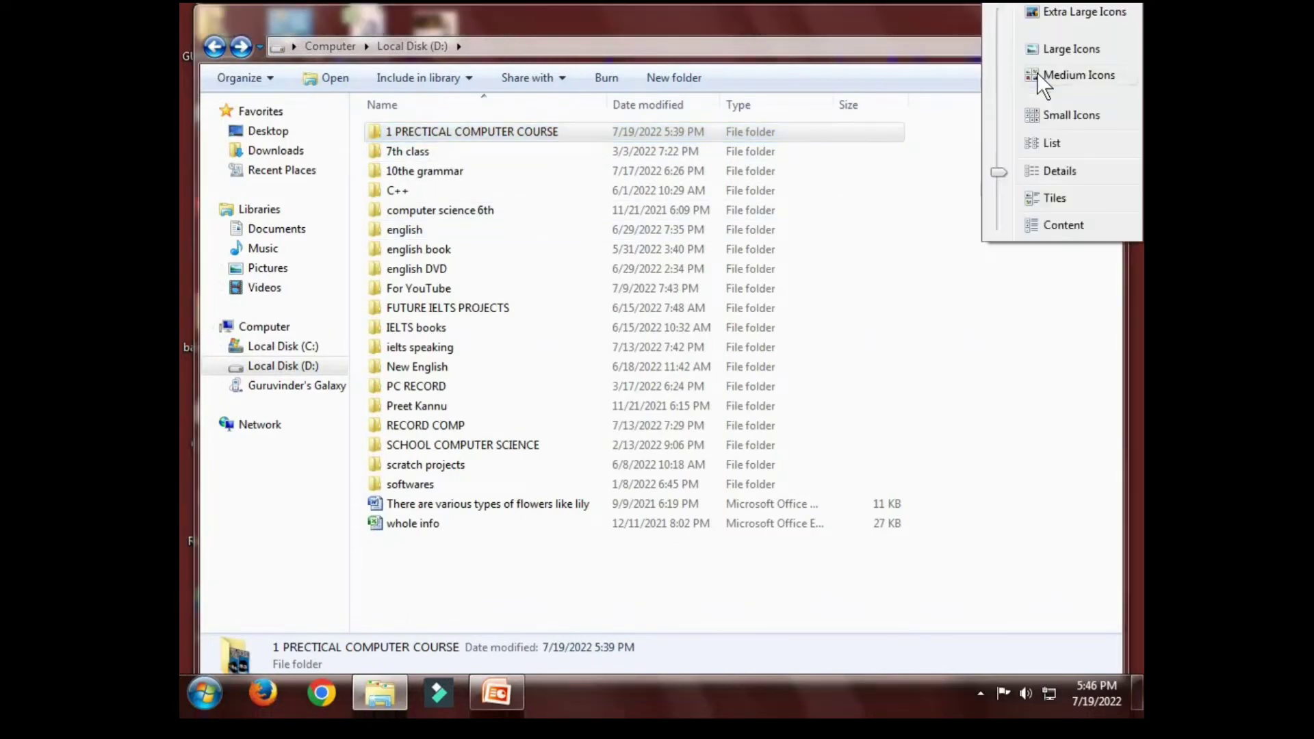
{"action": "left_click", "coordinate": [1063, 197]}
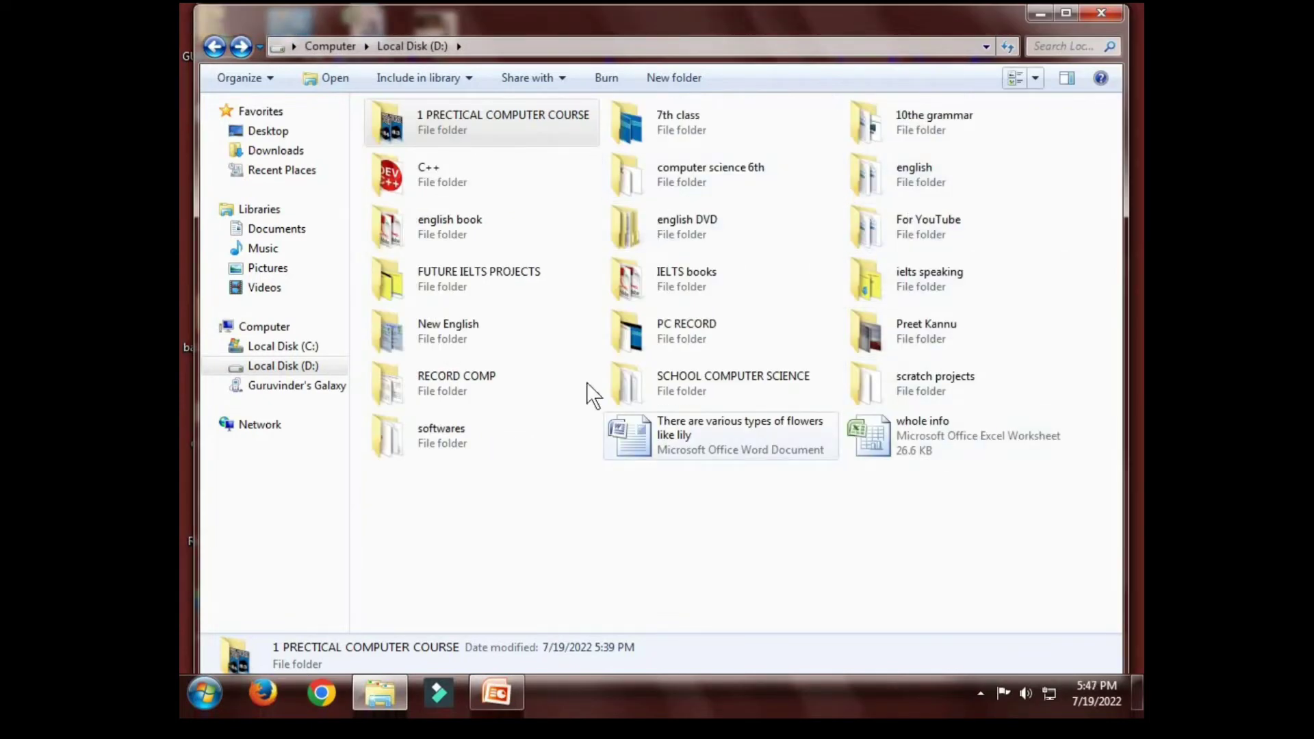
{"action": "left_click", "coordinate": [1039, 76]}
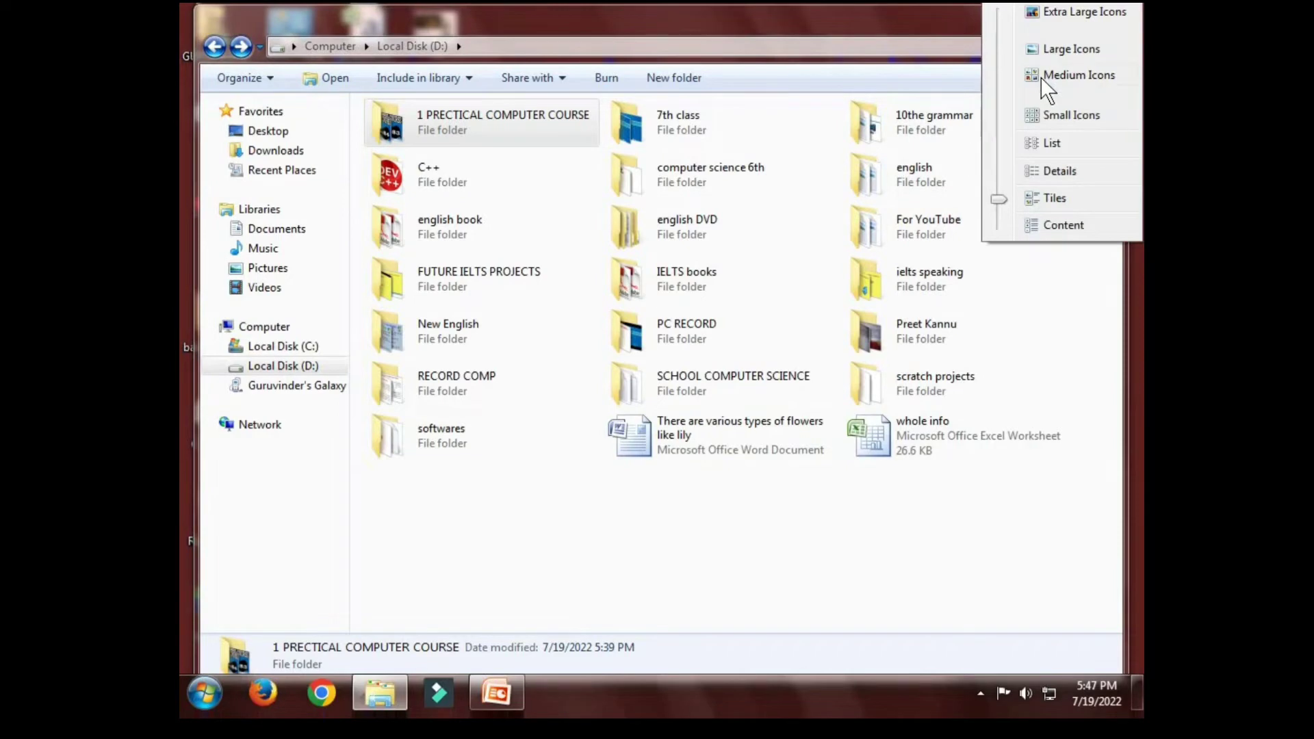
{"action": "left_click", "coordinate": [1057, 228]}
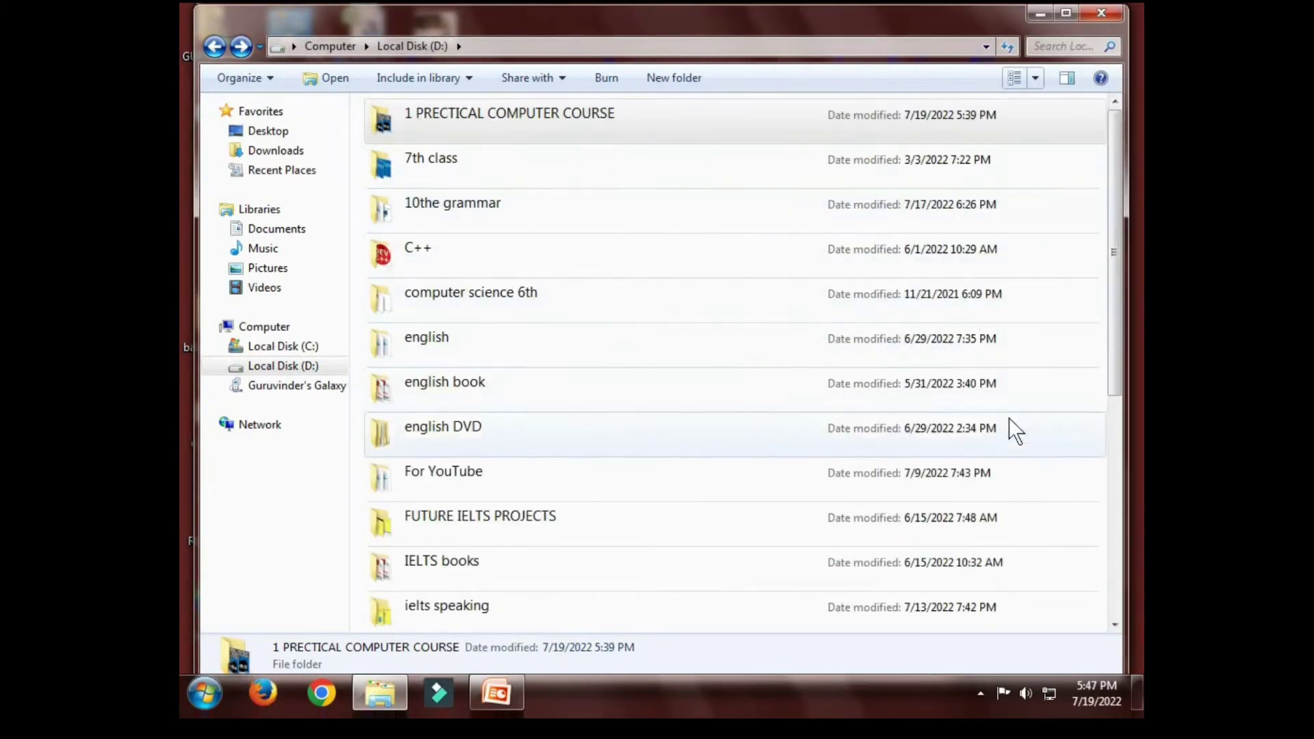
{"action": "left_click_drag", "start_coordinate": [1115, 349], "coordinate": [1114, 287]}
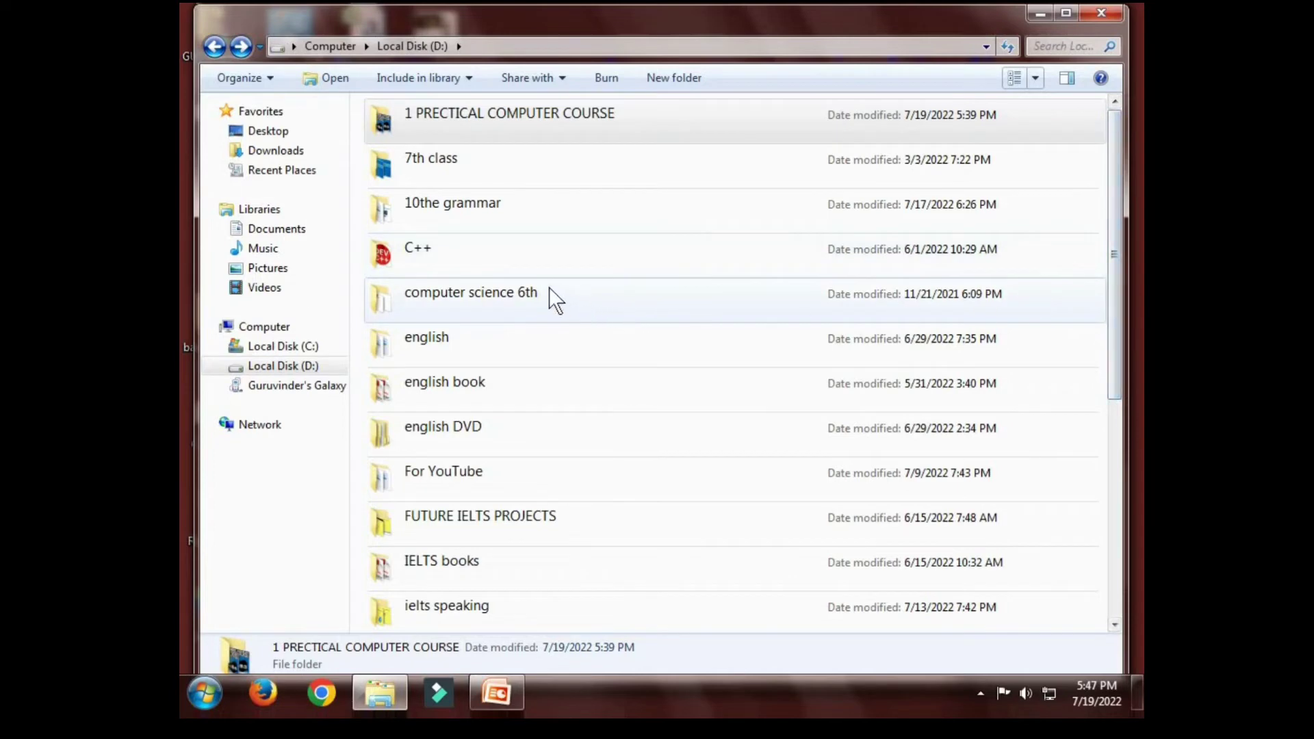
- Change the view of Local Disk (D:) to List
{"action": "left_click", "coordinate": [1036, 79]}
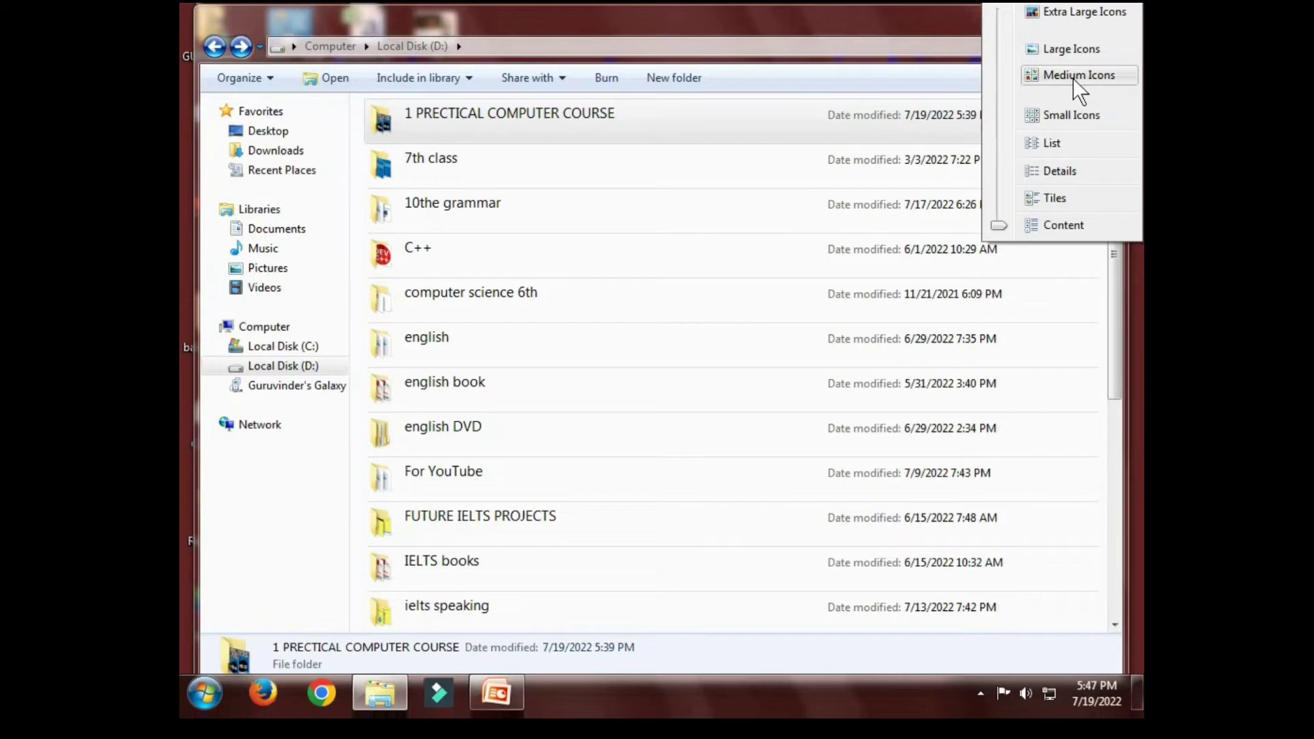
{"action": "left_click", "coordinate": [1056, 143]}
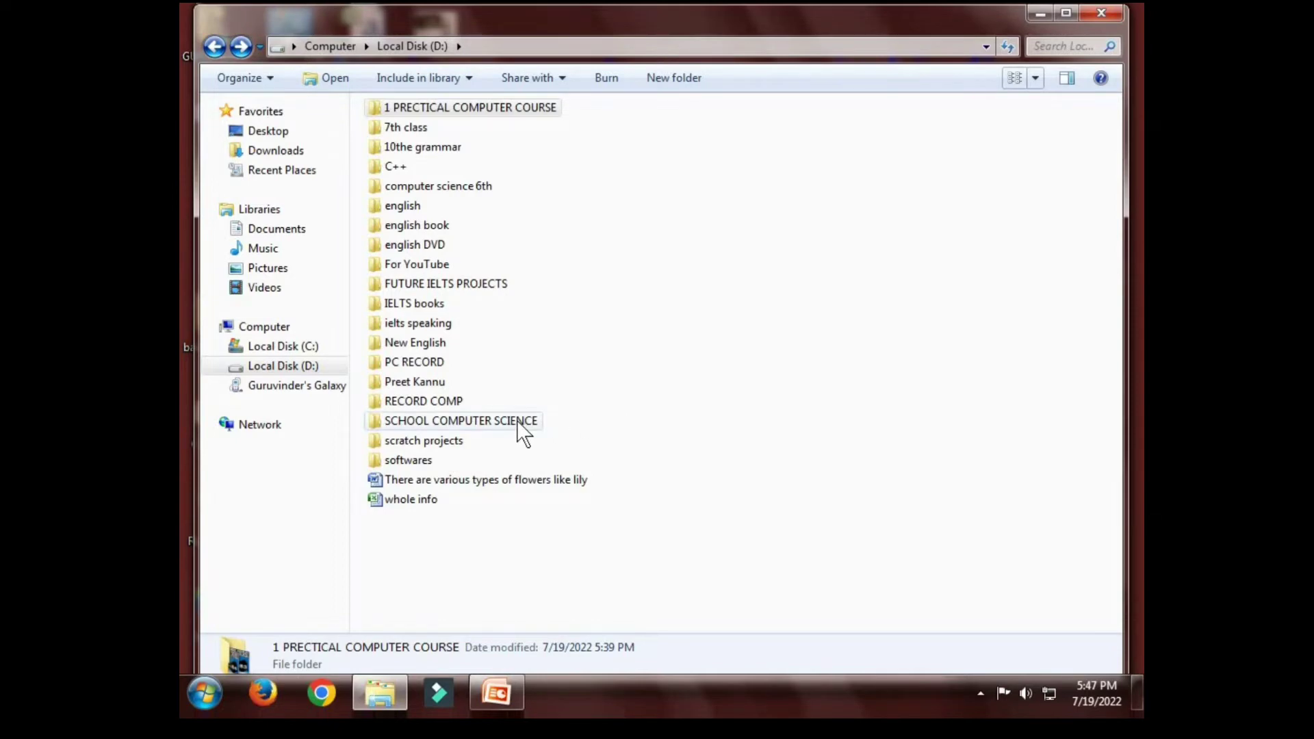
{"action": "mouse_move", "coordinate": [516, 420]}
- Switch to the PowerPoint presentation, show slide 5 about making a folder in any drive, and minimize the presentation
{"action": "left_click", "coordinate": [499, 693]}
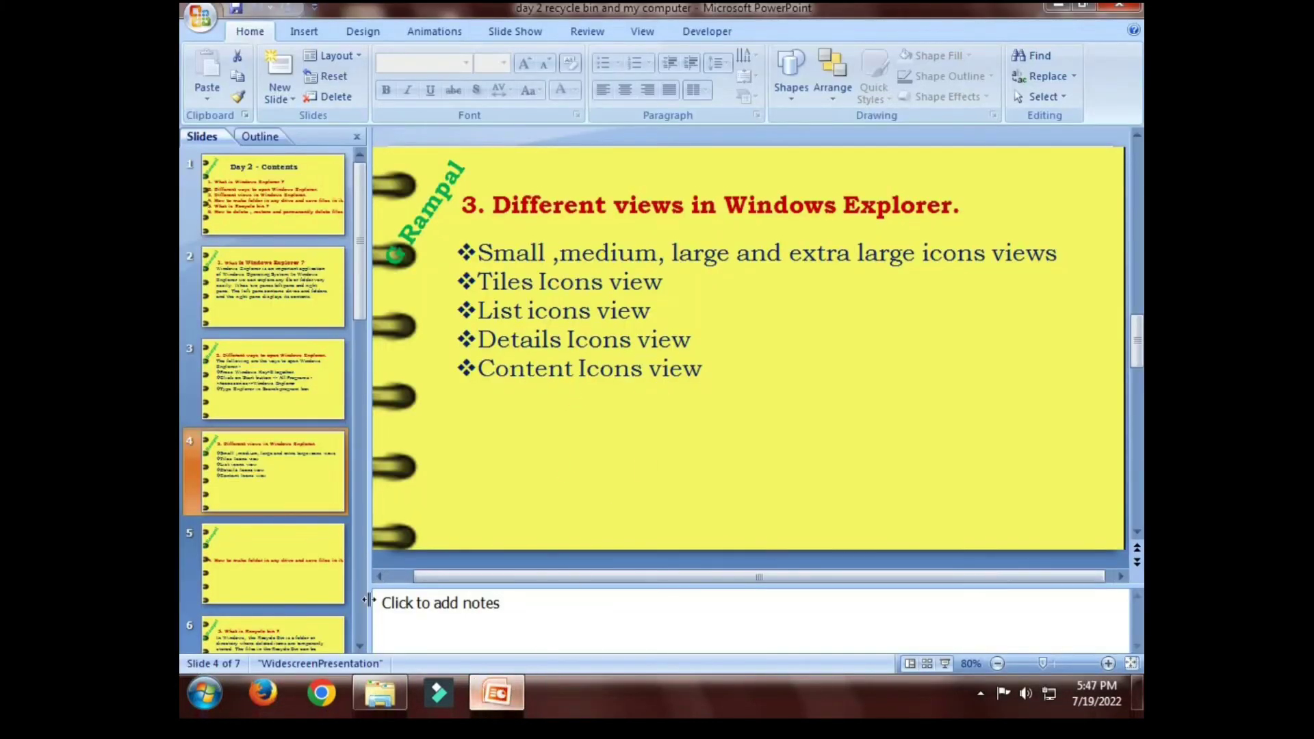
{"action": "left_click", "coordinate": [310, 565]}
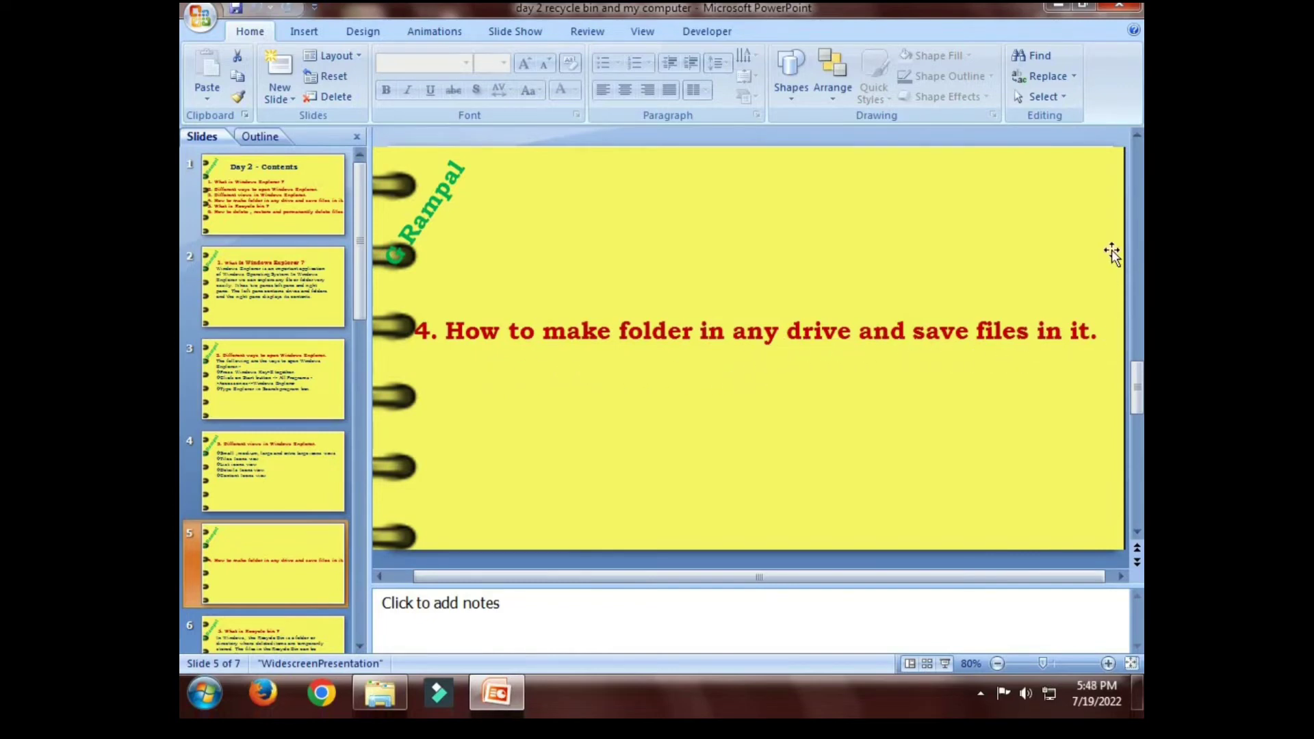
{"action": "left_click", "coordinate": [1057, 6]}
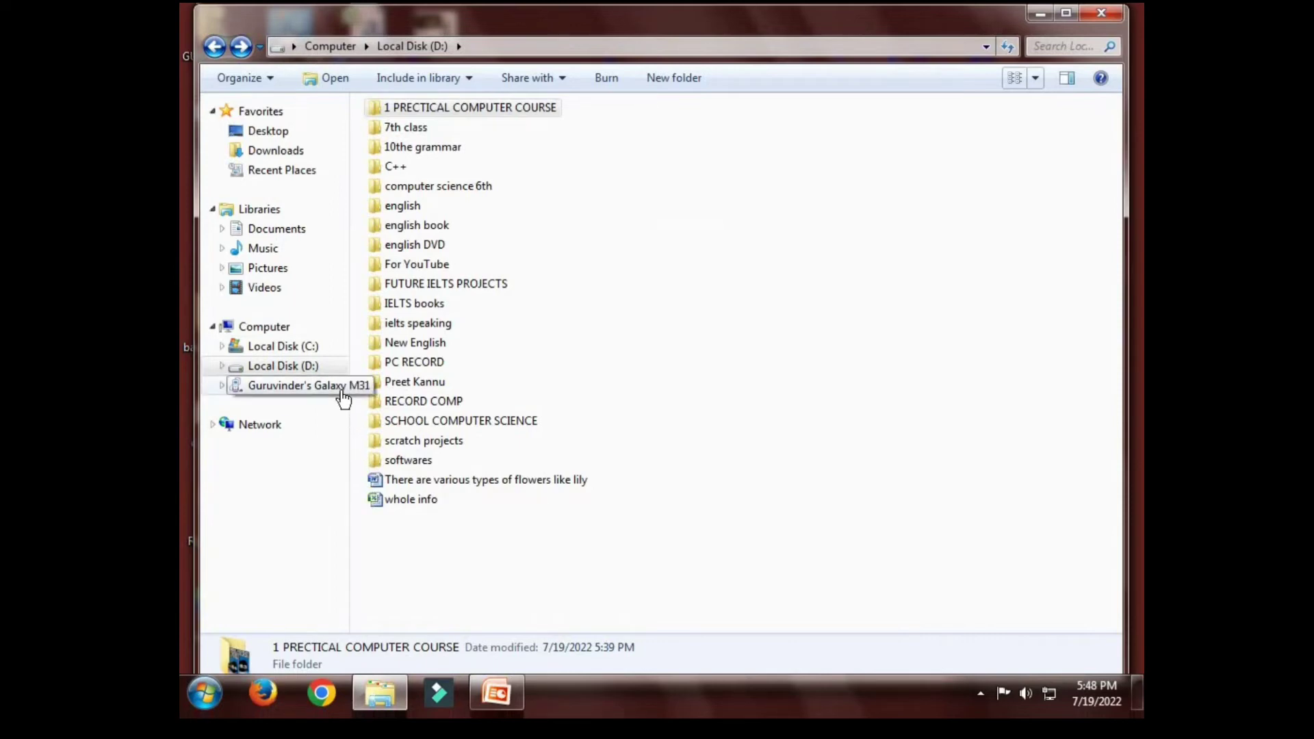
- Open Local Disk (C:) and look over the kinds of new items that can be created there, without creating any
{"action": "left_click", "coordinate": [312, 347]}
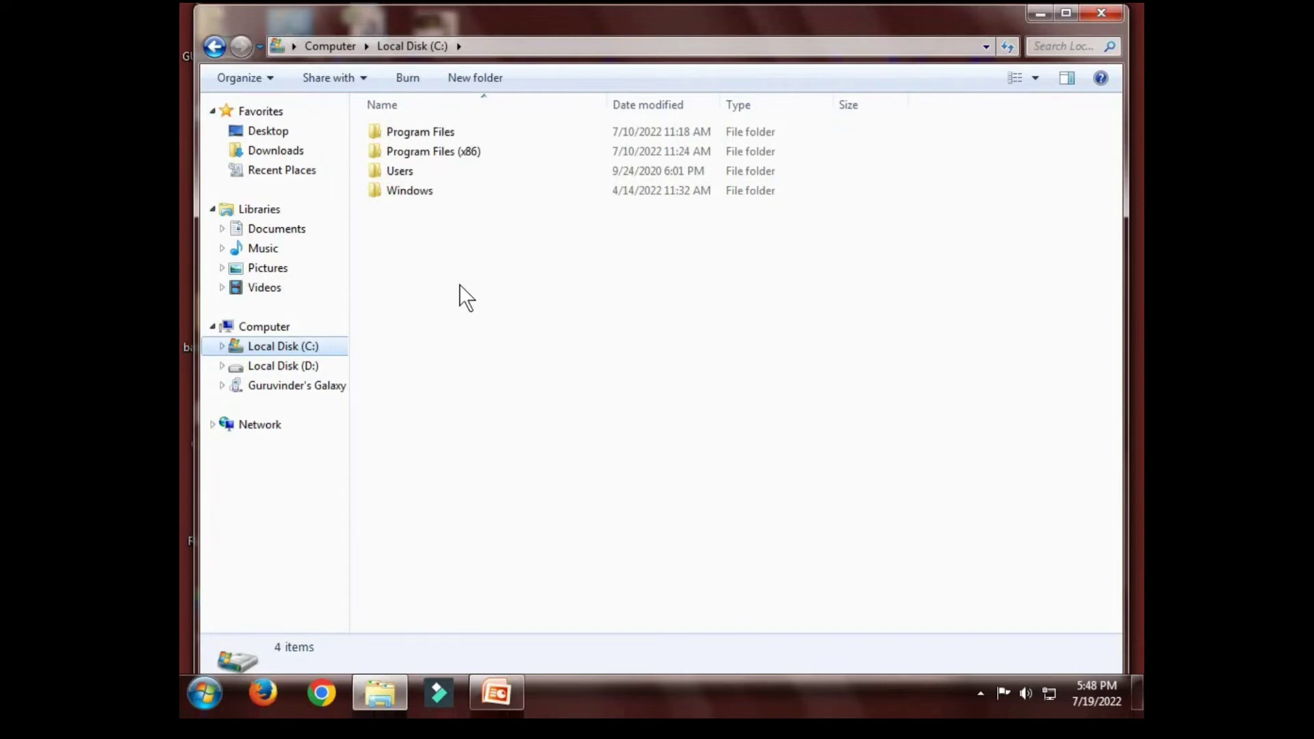
{"action": "right_click", "coordinate": [459, 289]}
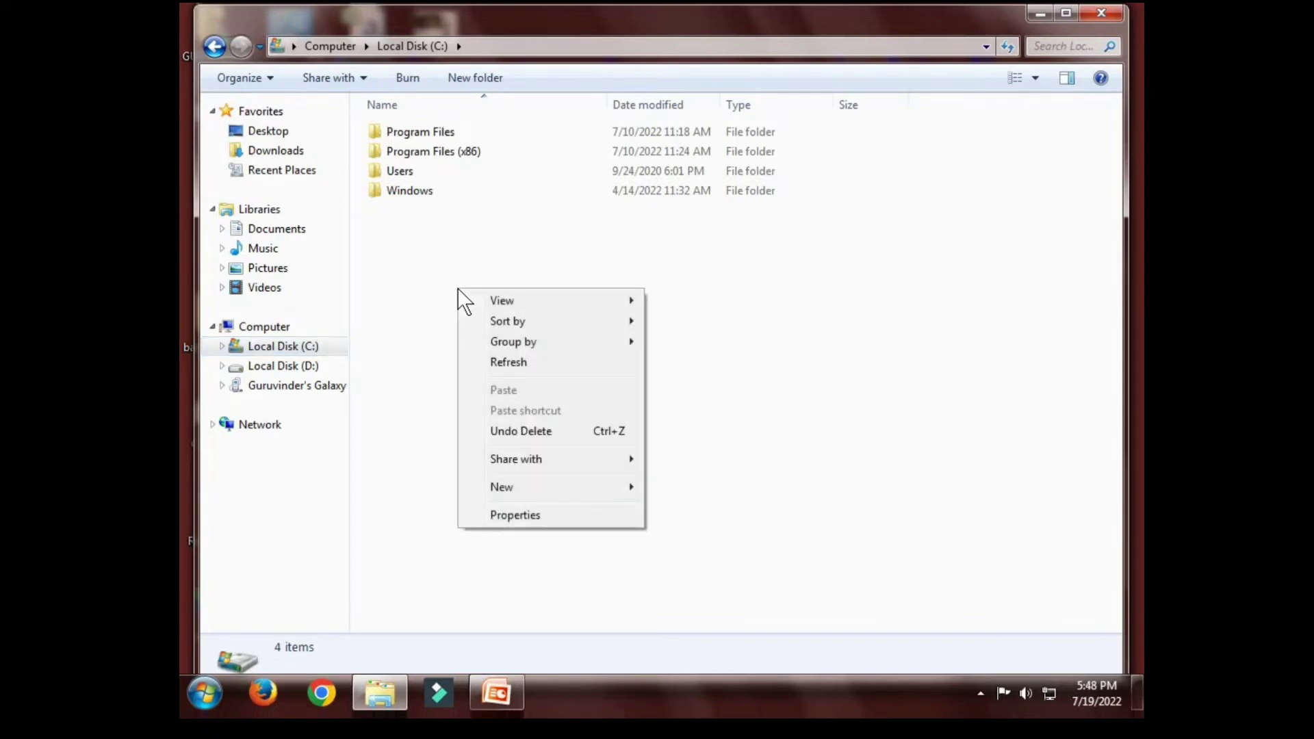
{"action": "mouse_move", "coordinate": [540, 493]}
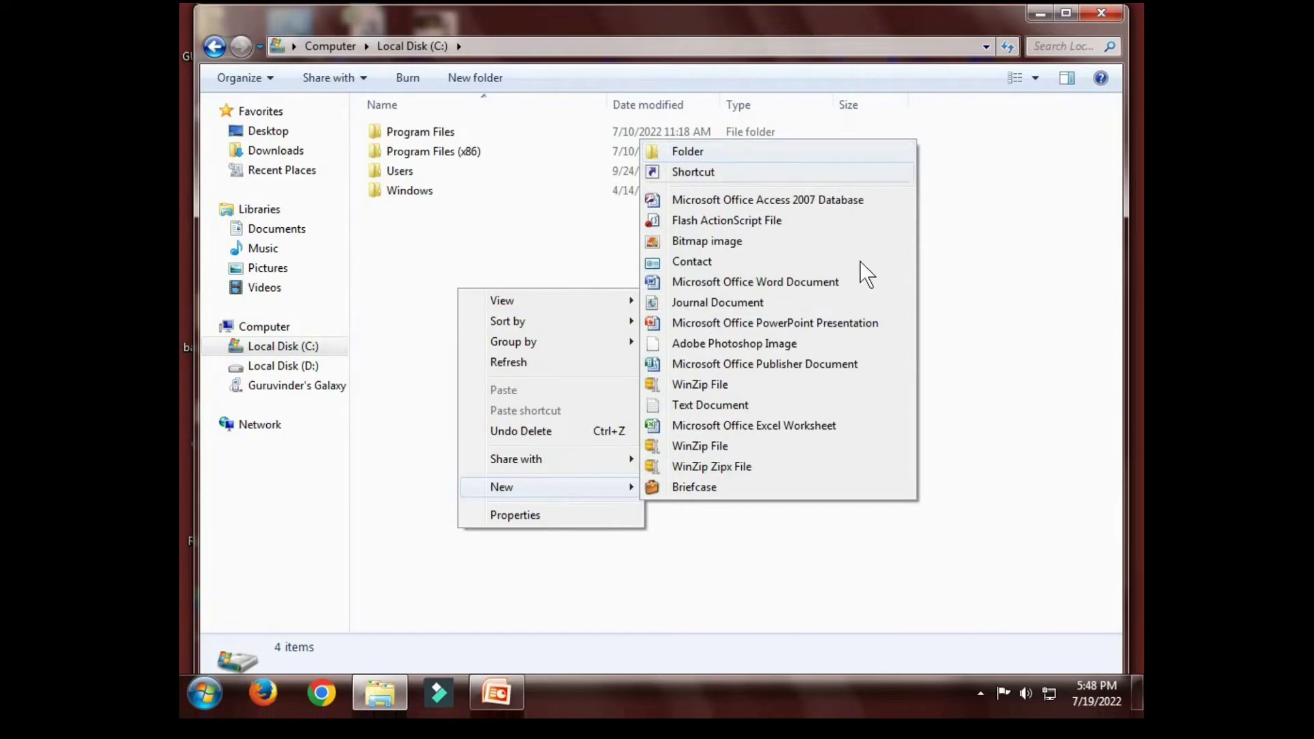
{"action": "left_click", "coordinate": [987, 465]}
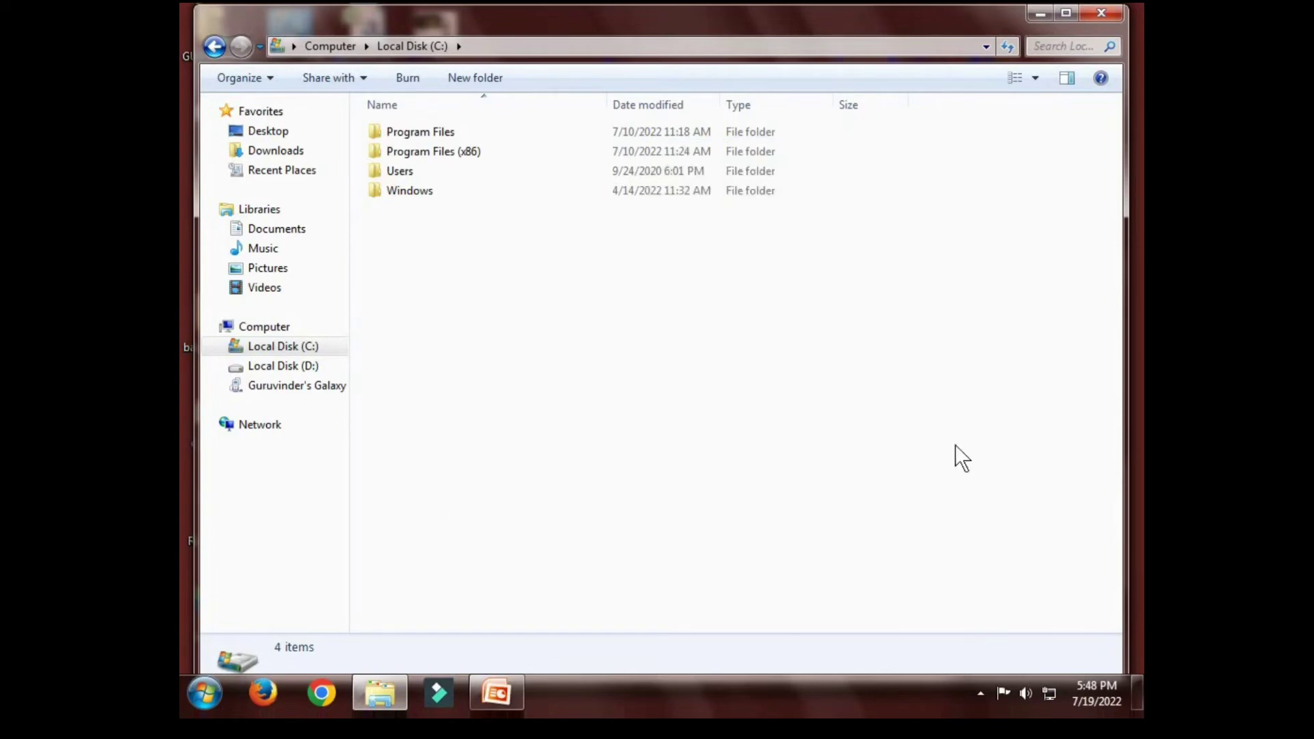
- Create a new folder named School in Local Disk (C:)
{"action": "left_click", "coordinate": [469, 76]}
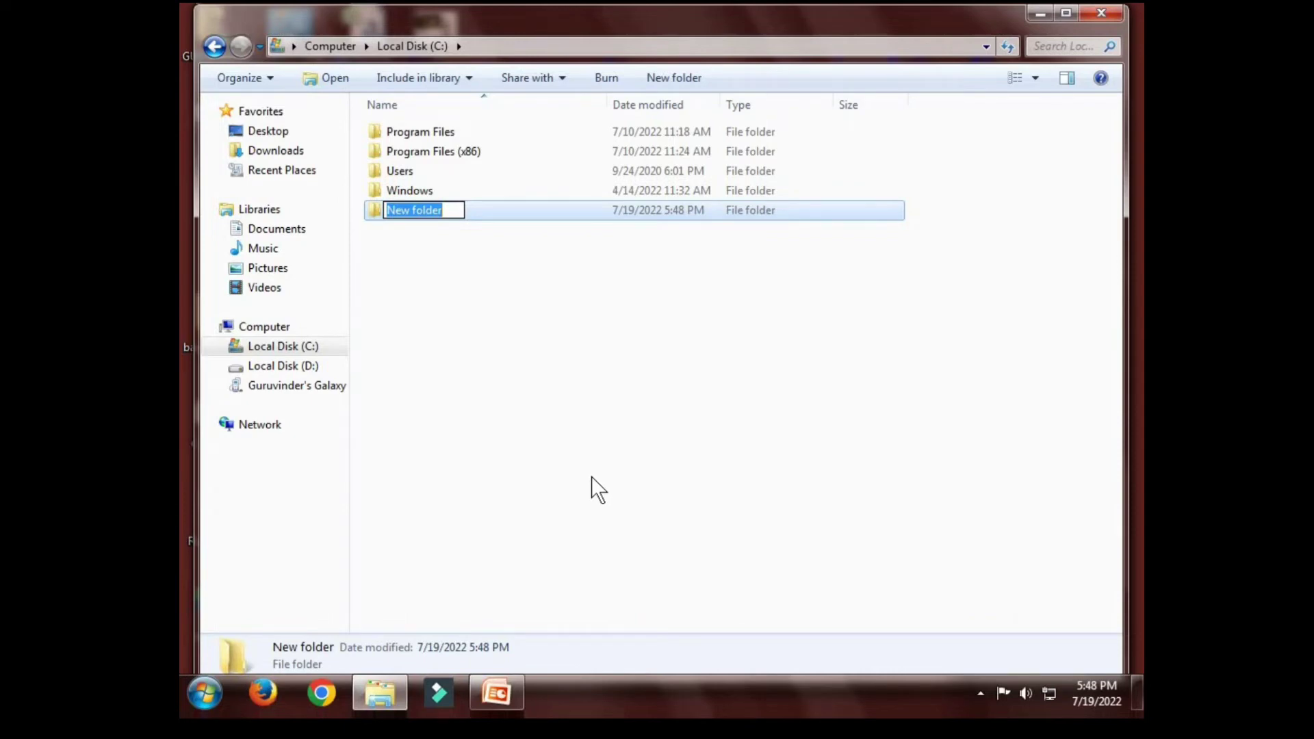
{"action": "type", "text": "Sch"}
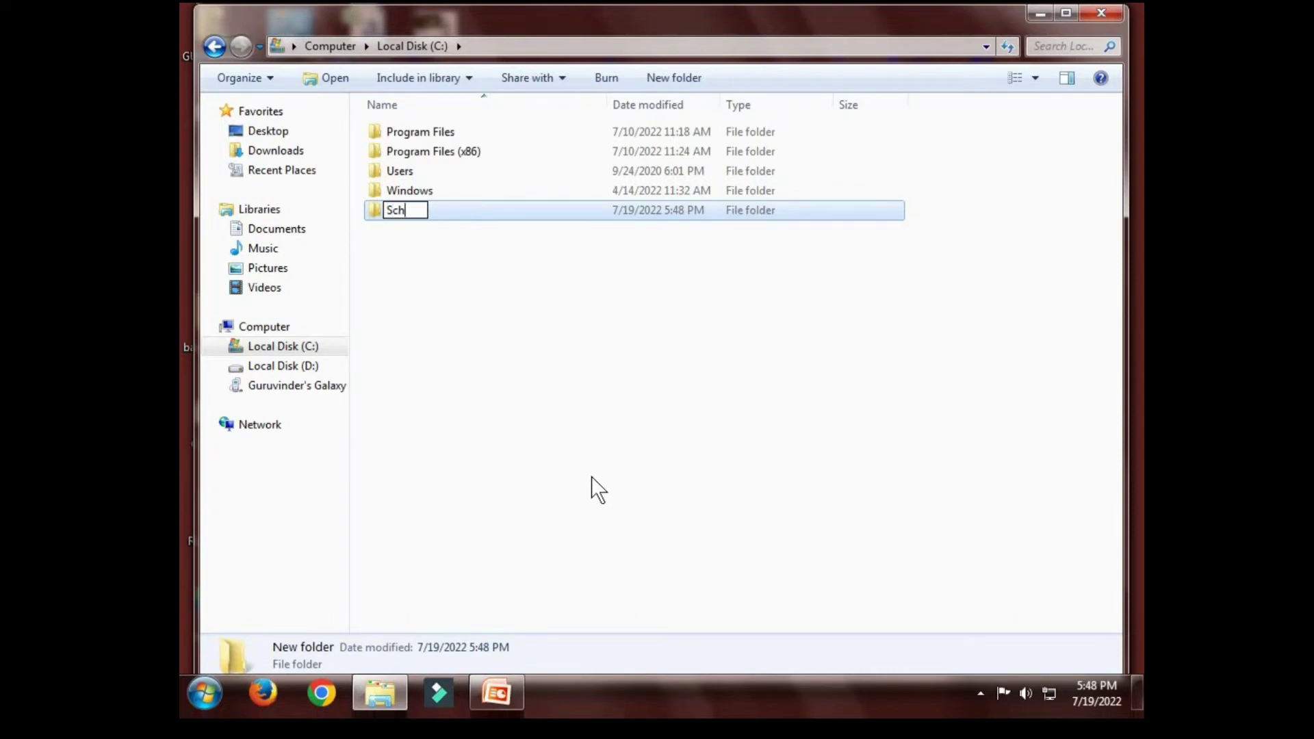
{"action": "type", "text": "ool"}
{"action": "key", "text": "Return"}
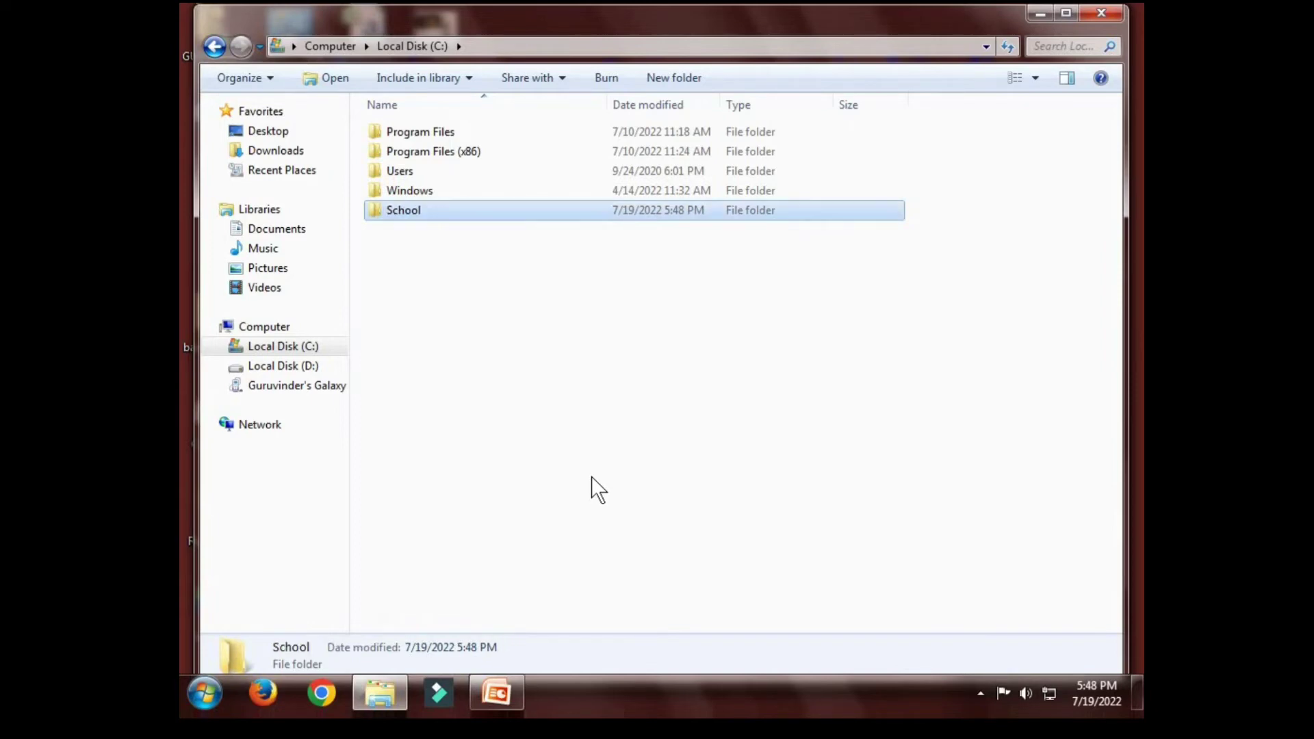
{"action": "left_click", "coordinate": [557, 346]}
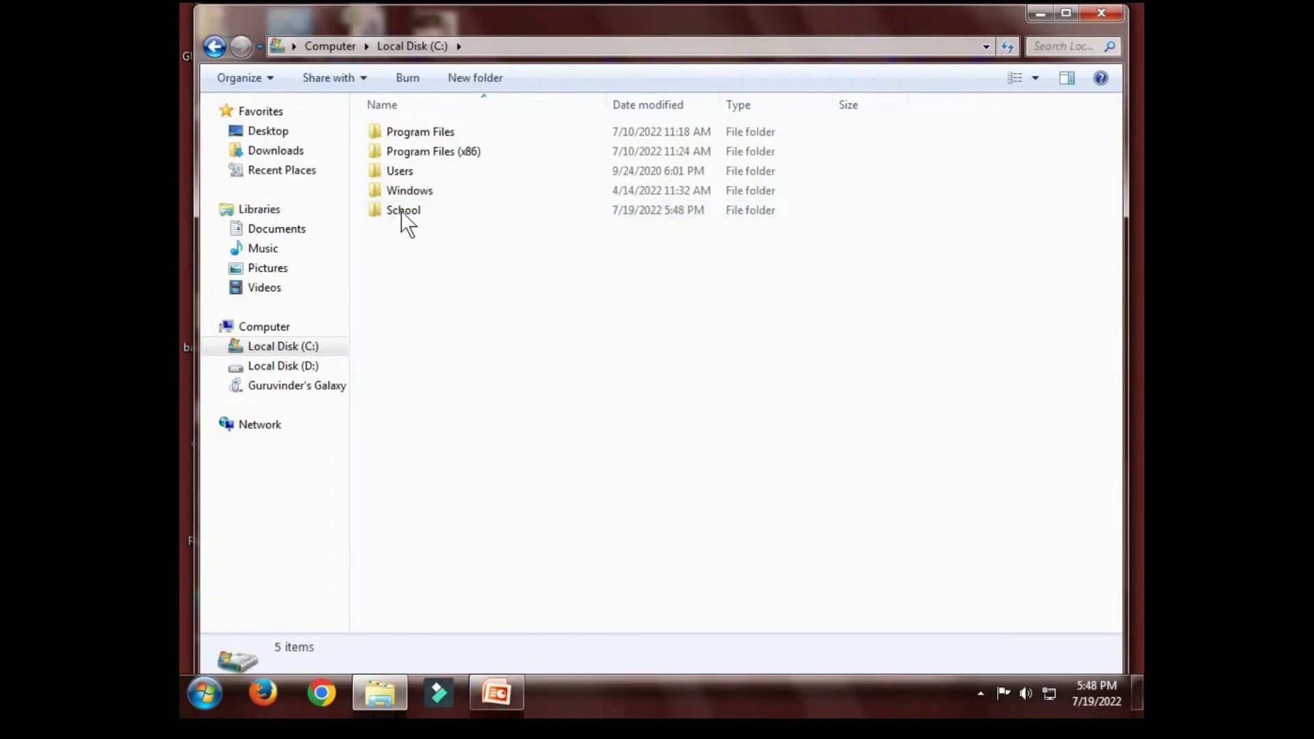
- Select and deselect the School folder a few times, and look inside it before returning to Local Disk (C:)
{"action": "left_click", "coordinate": [434, 216]}
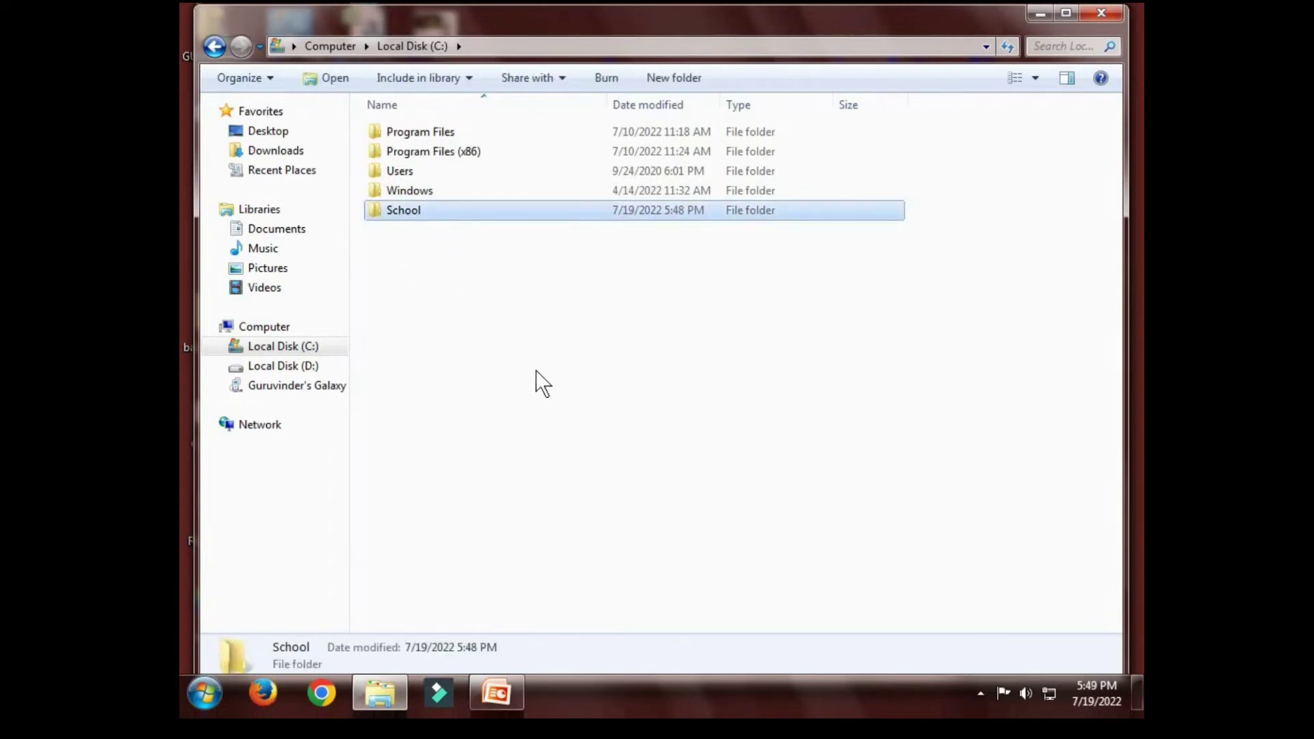
{"action": "left_click", "coordinate": [499, 352]}
{"action": "left_click", "coordinate": [429, 212]}
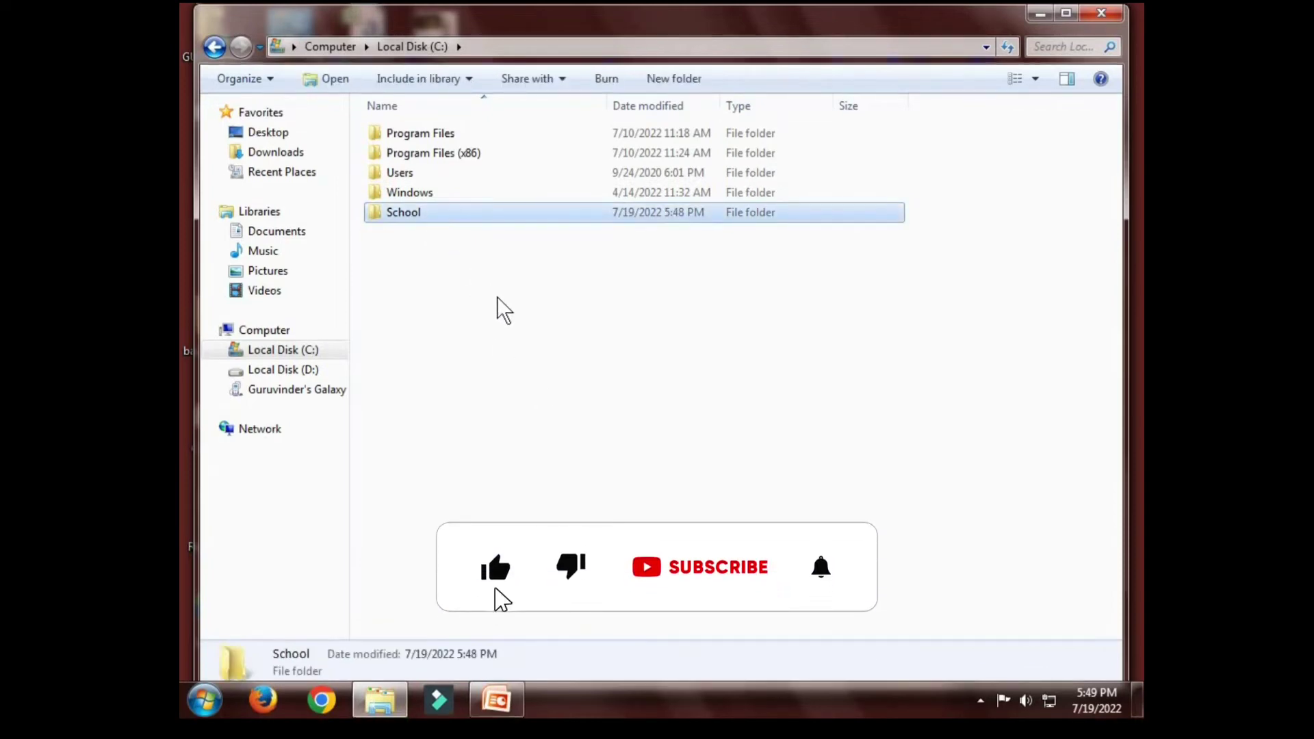
{"action": "left_click", "coordinate": [517, 322]}
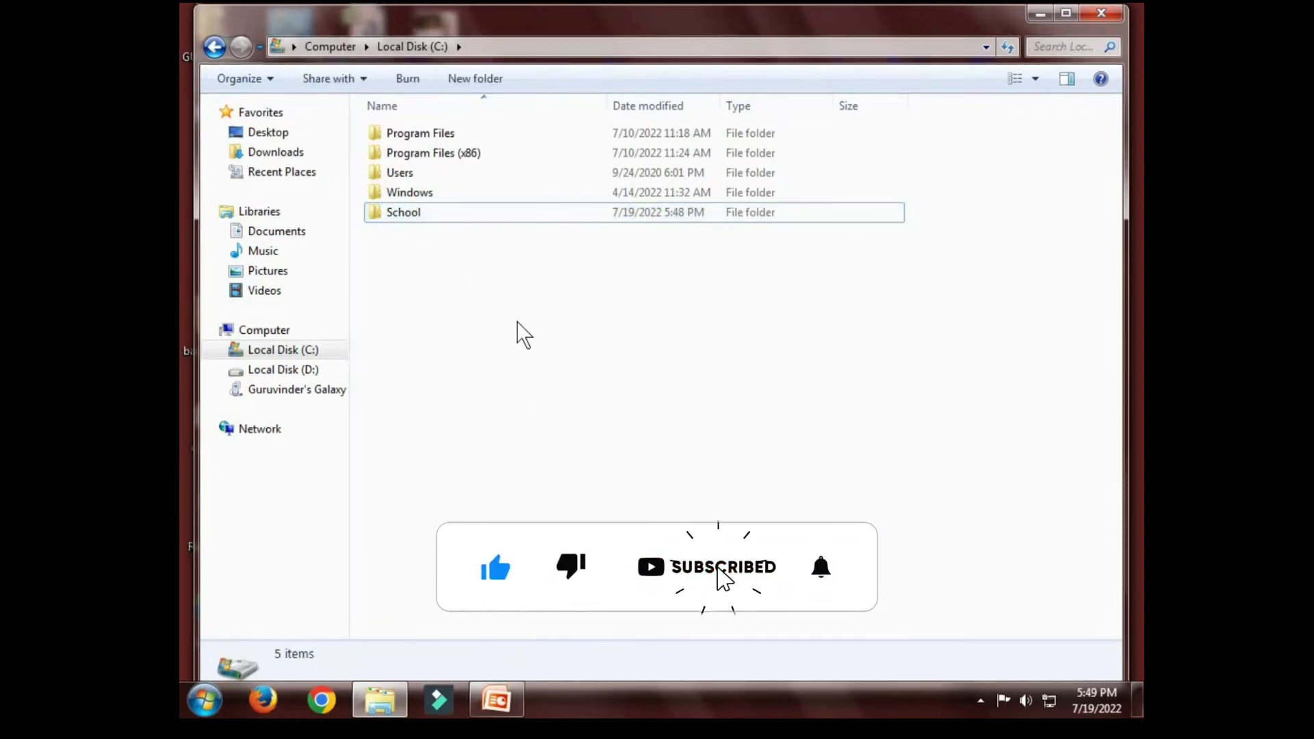
{"action": "left_click", "coordinate": [426, 220]}
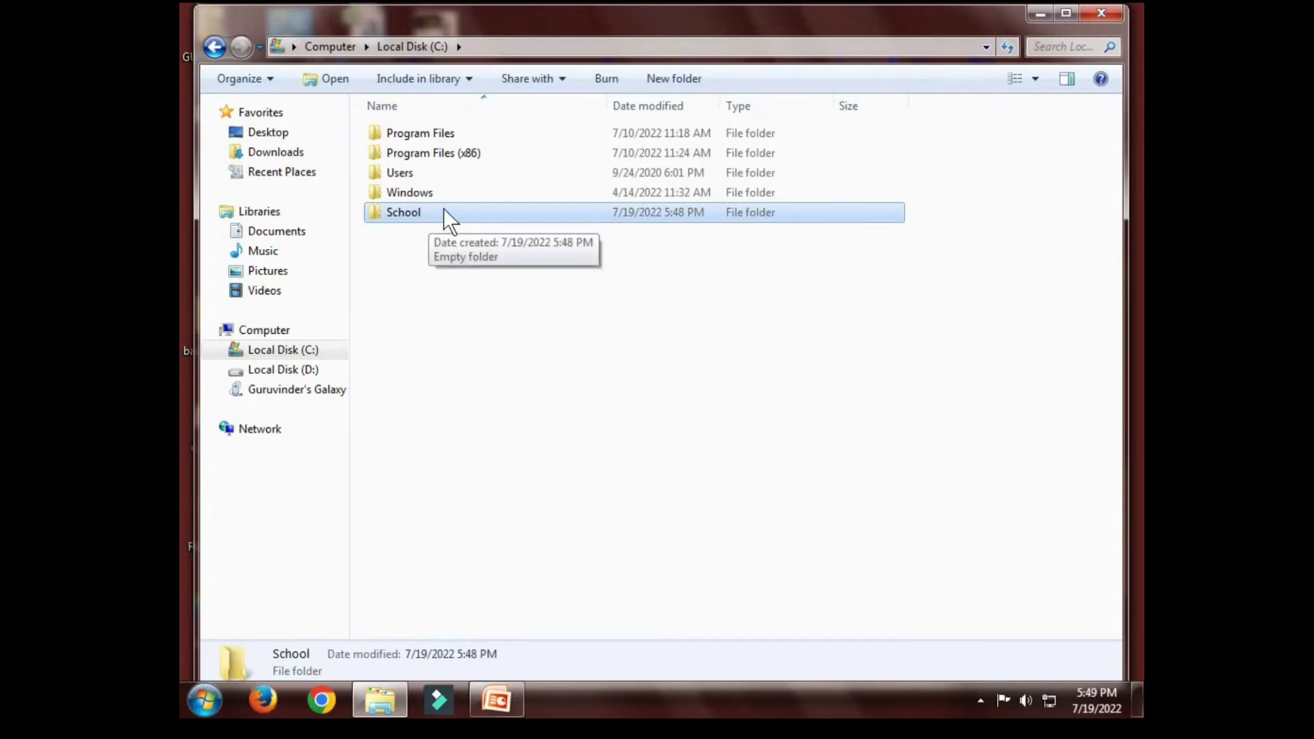
{"action": "double_click", "coordinate": [429, 211]}
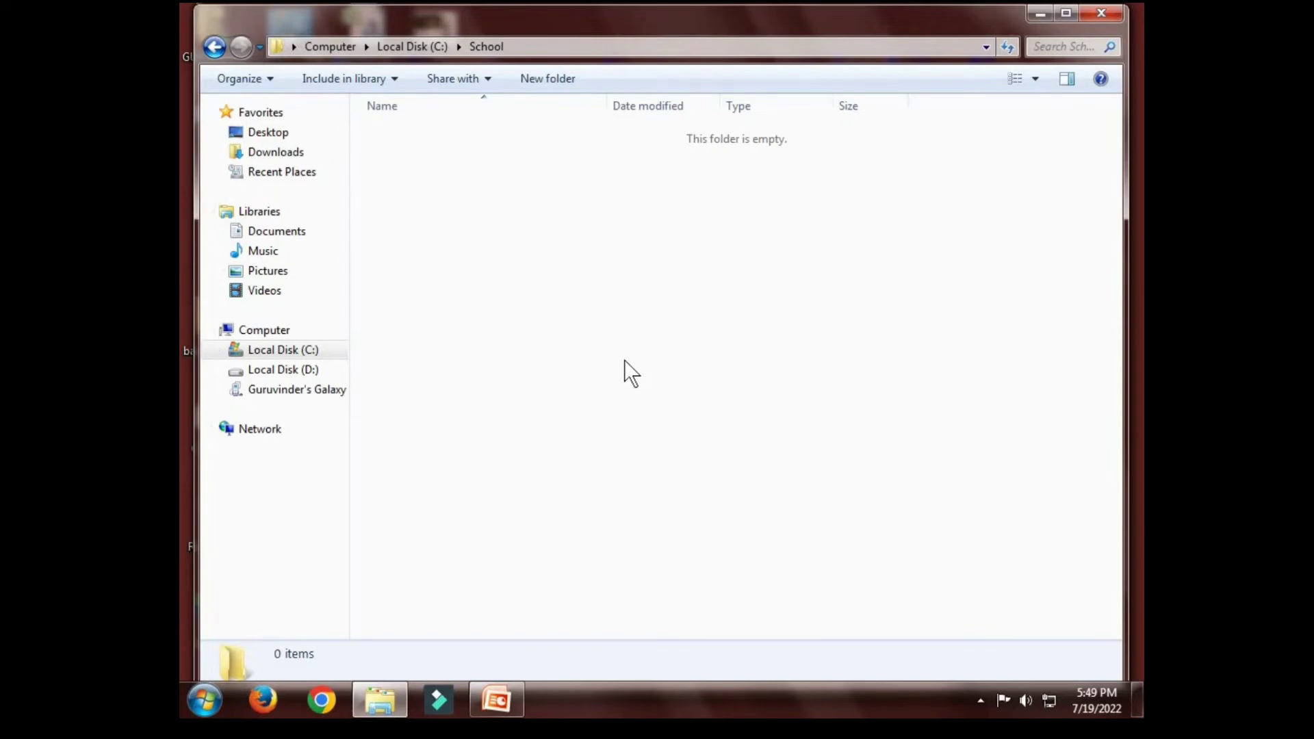
{"action": "left_click", "coordinate": [214, 47]}
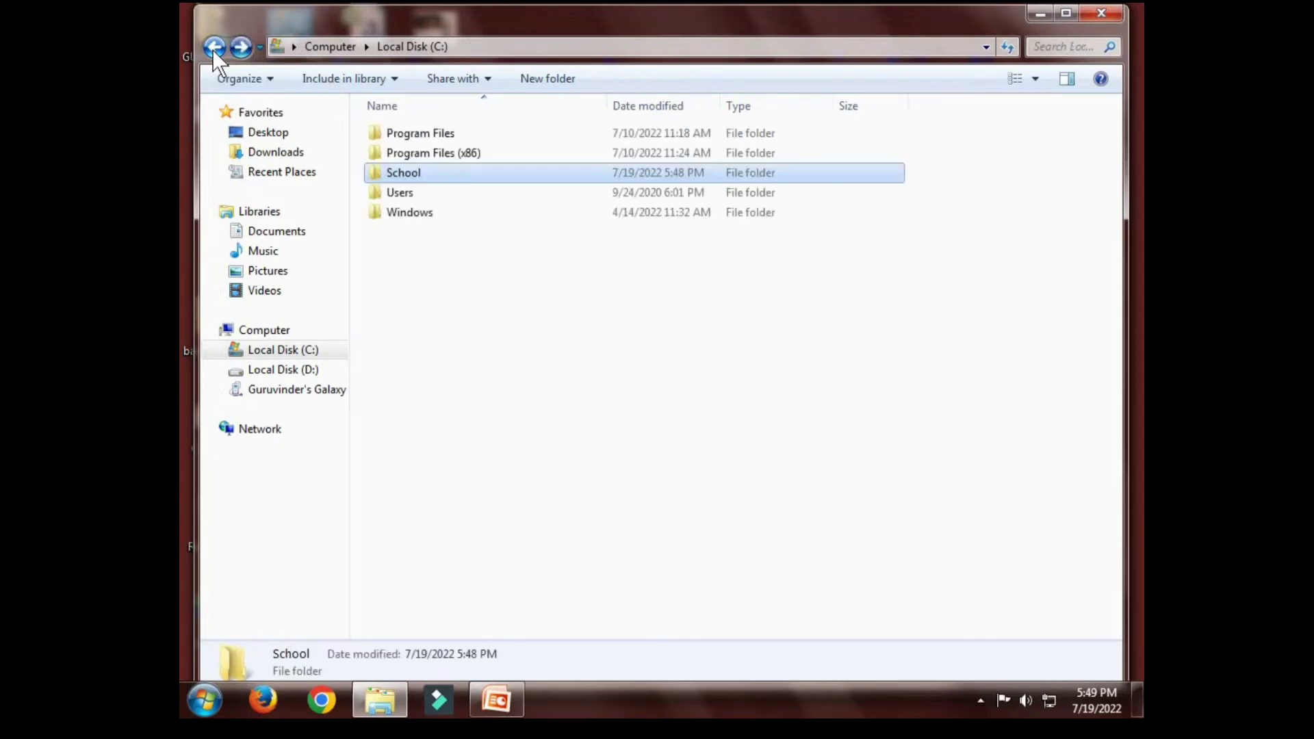
- Go back through Local Disk (D:) to Libraries, and return forward to Local Disk (C:)
{"action": "left_click", "coordinate": [213, 47]}
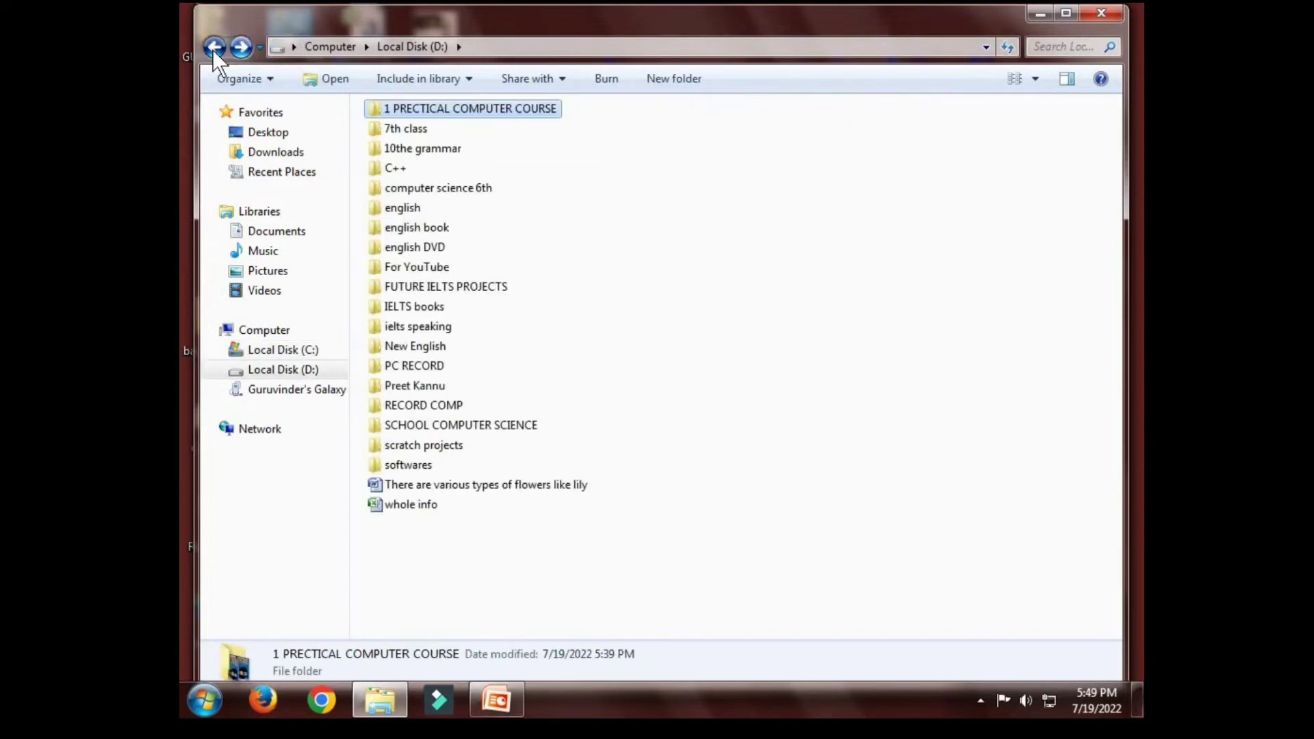
{"action": "left_click", "coordinate": [213, 46]}
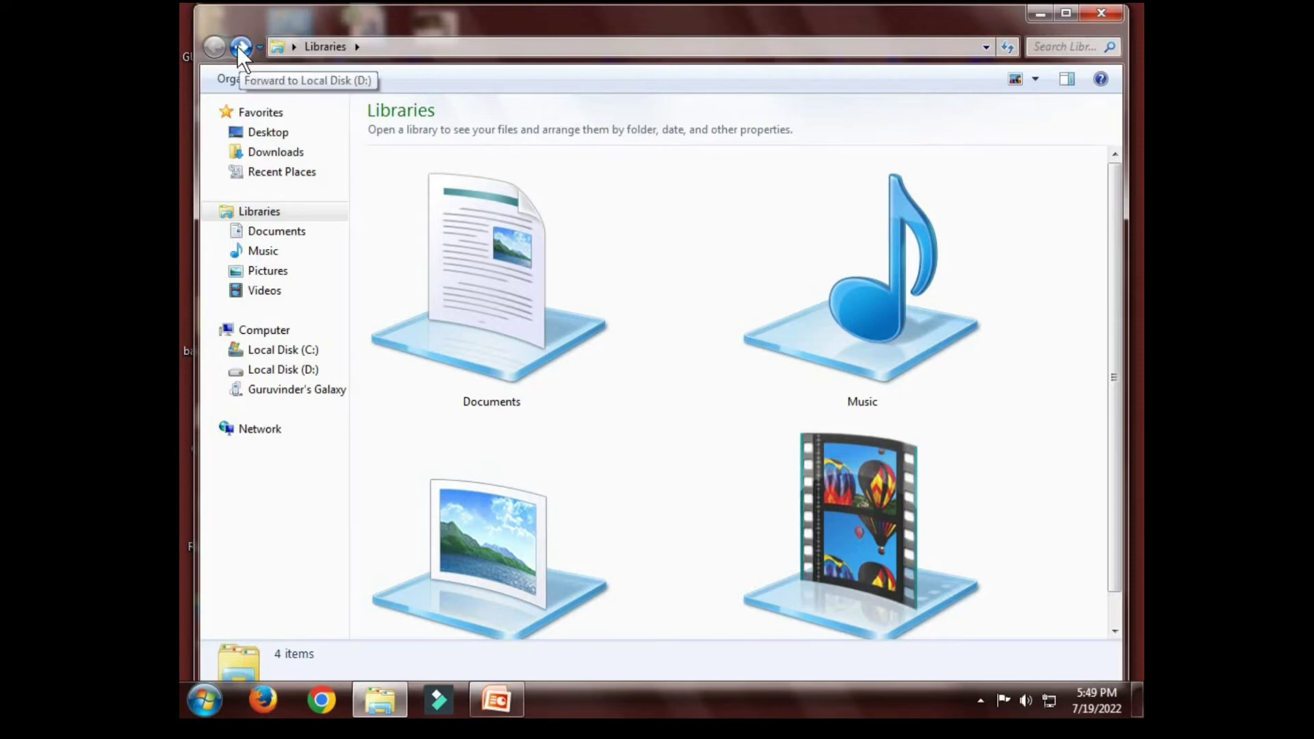
{"action": "left_click", "coordinate": [240, 47]}
{"action": "left_click", "coordinate": [240, 47]}
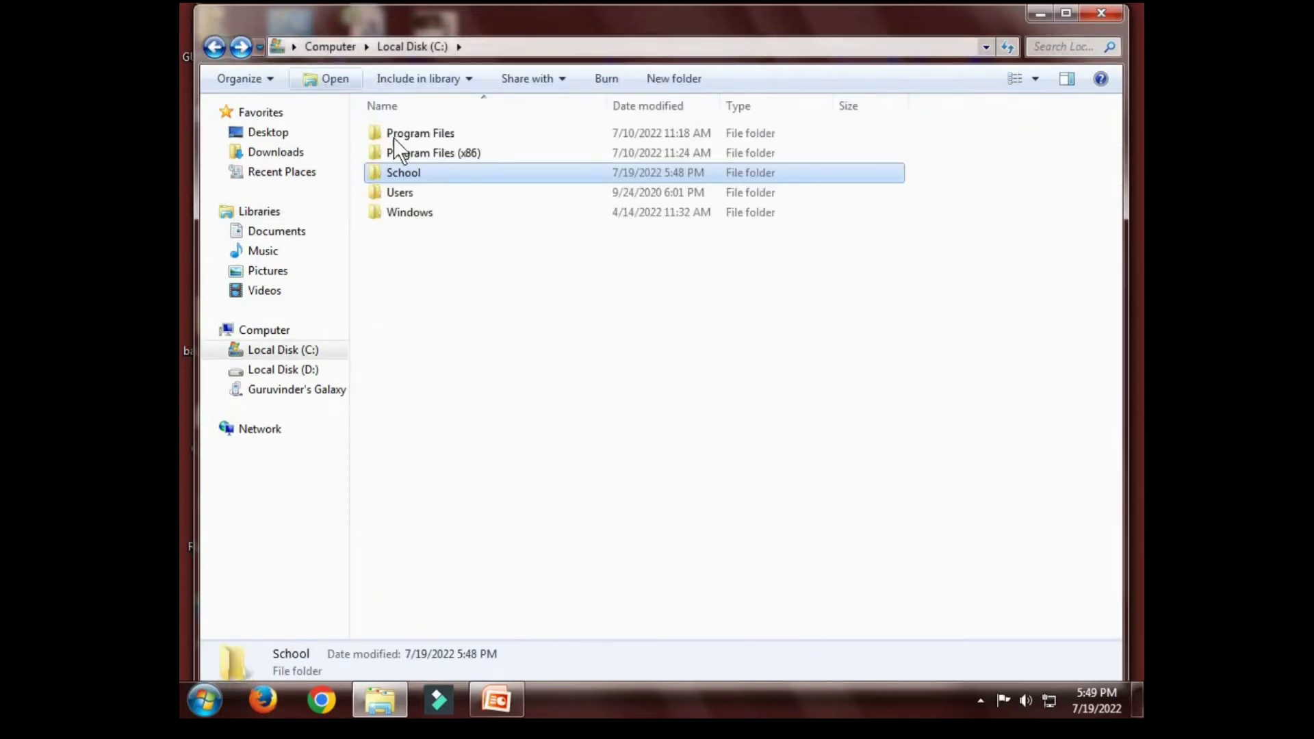
{"action": "left_click", "coordinate": [420, 176]}
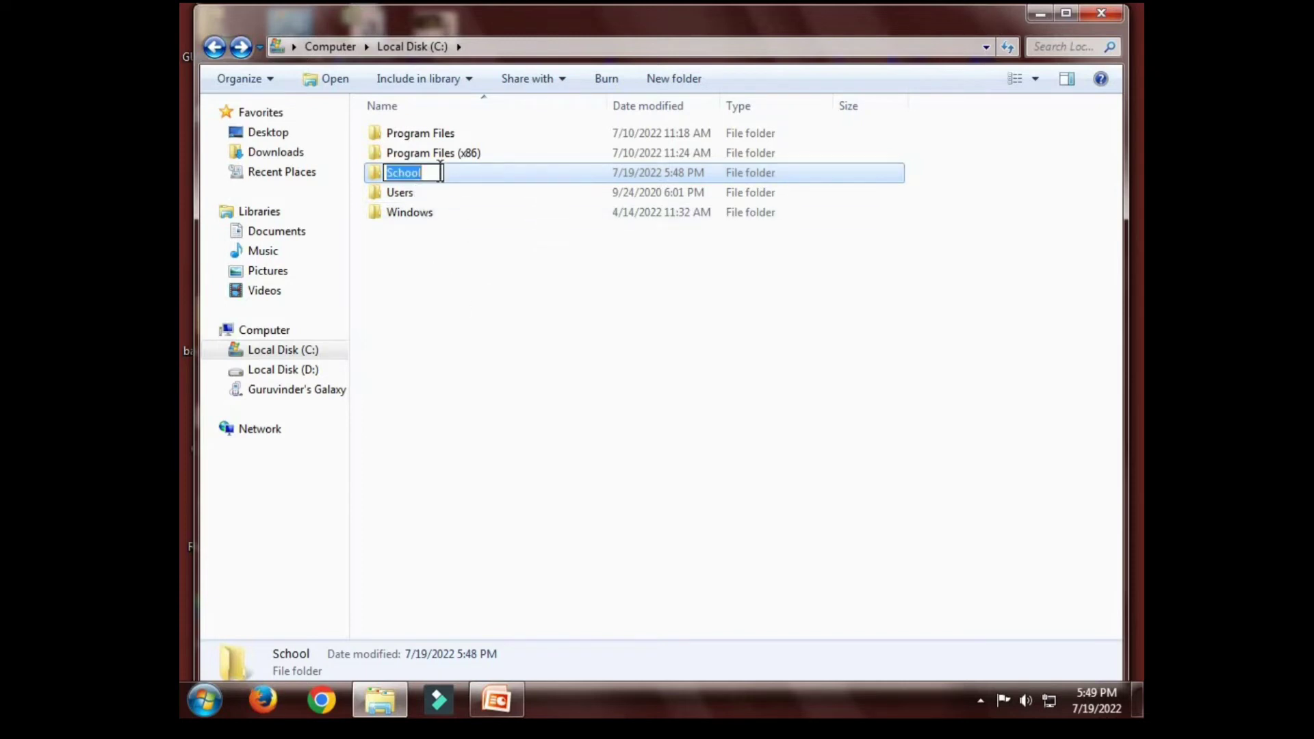
{"action": "left_click", "coordinate": [440, 173]}
{"action": "left_click", "coordinate": [463, 310]}
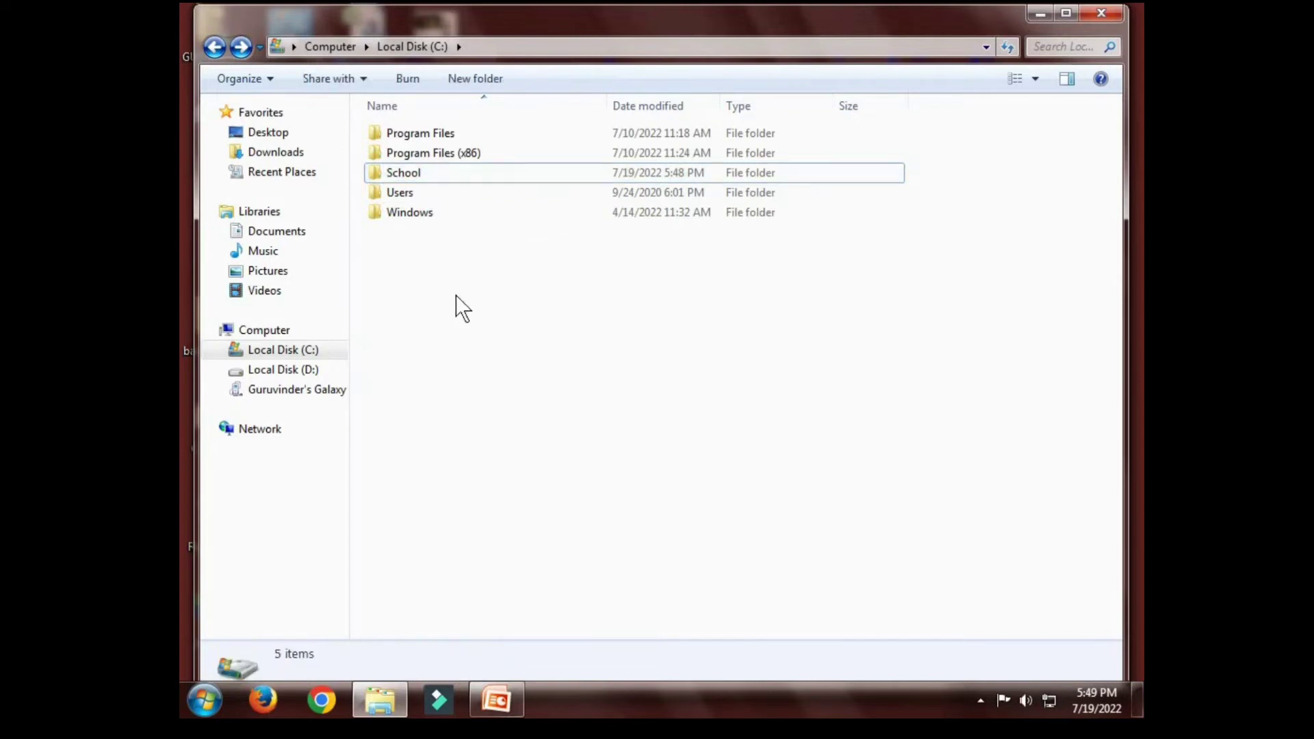
- Open the School folder once more, go back to Local Disk (C:), and clear the selection
{"action": "left_click", "coordinate": [425, 171]}
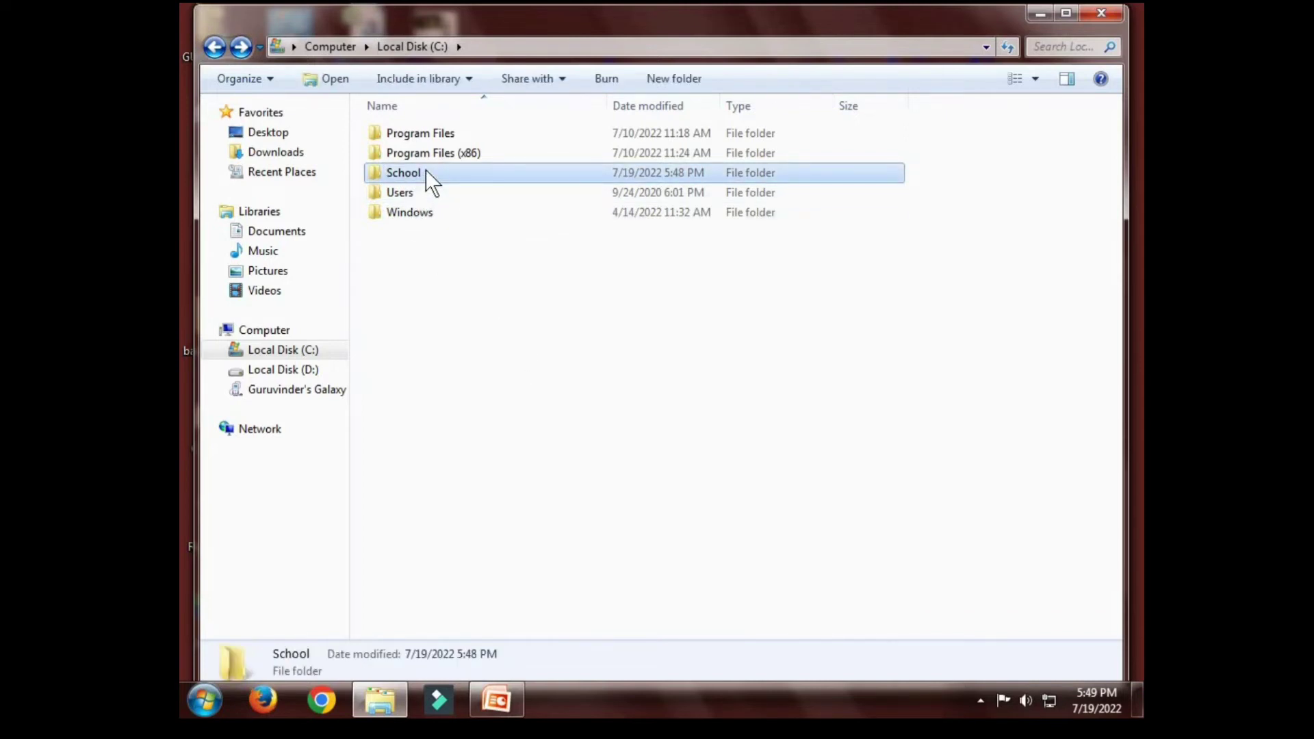
{"action": "double_click", "coordinate": [425, 171]}
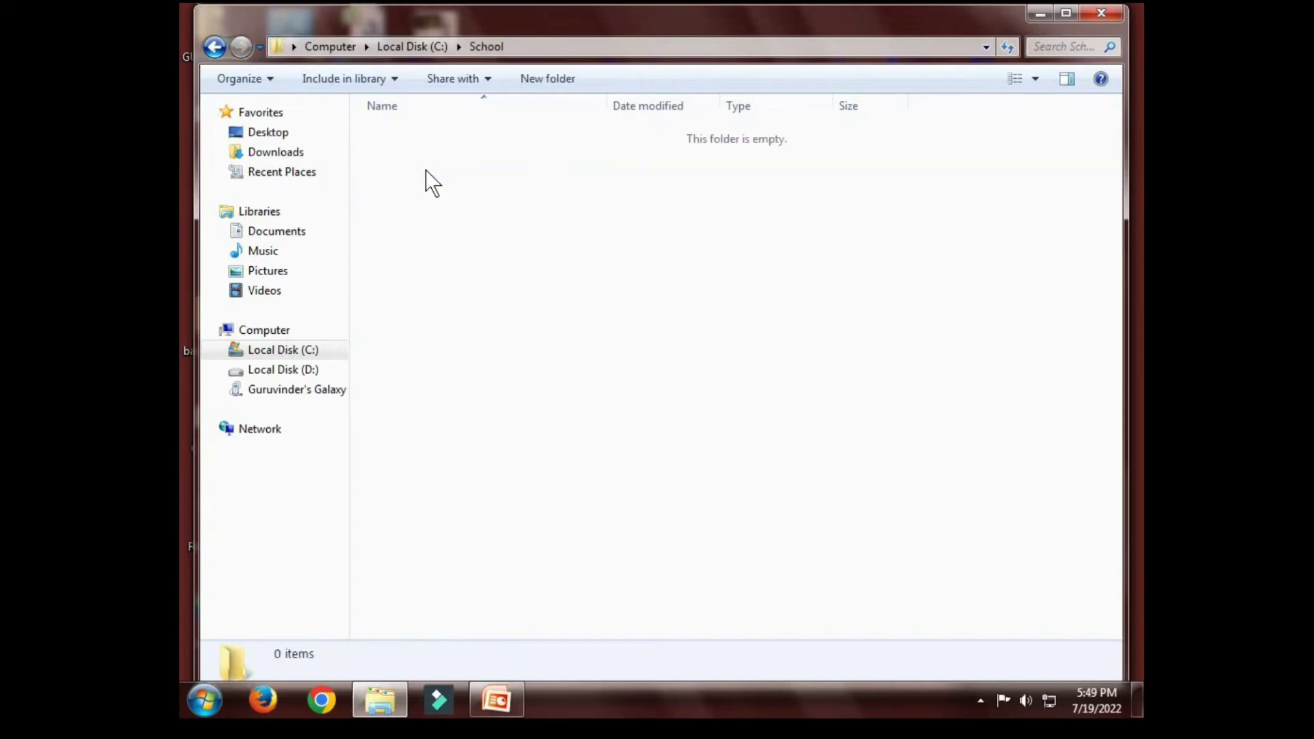
{"action": "left_click", "coordinate": [212, 49]}
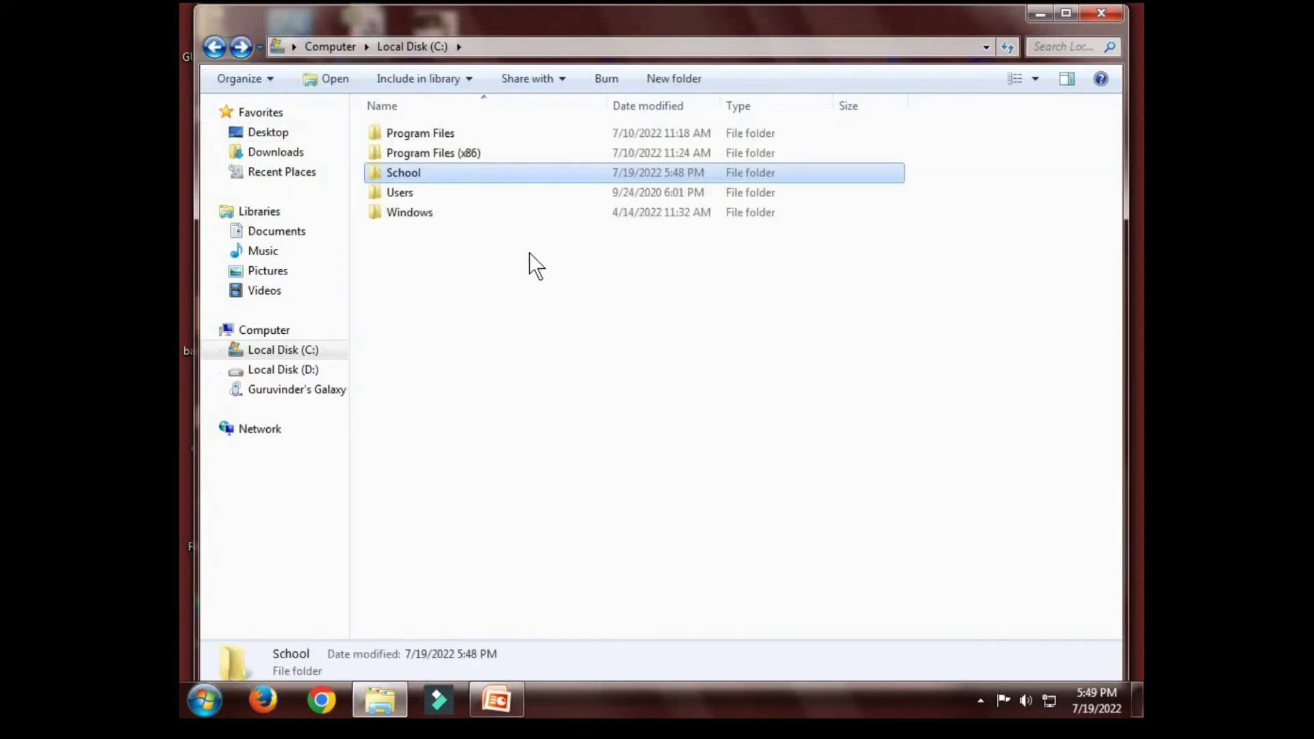
{"action": "left_click", "coordinate": [499, 359]}
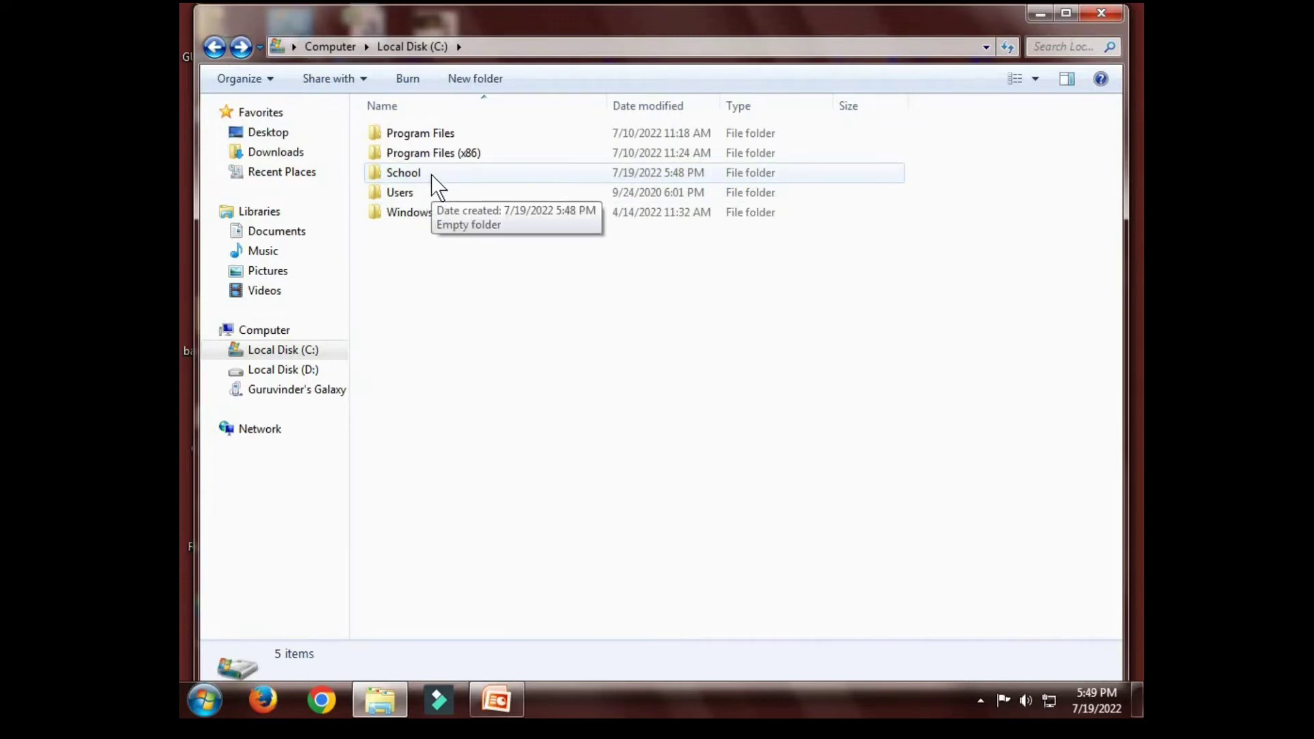
- Open the School folder from Local Disk (C:) and close the Explorer window
{"action": "left_click", "coordinate": [432, 176]}
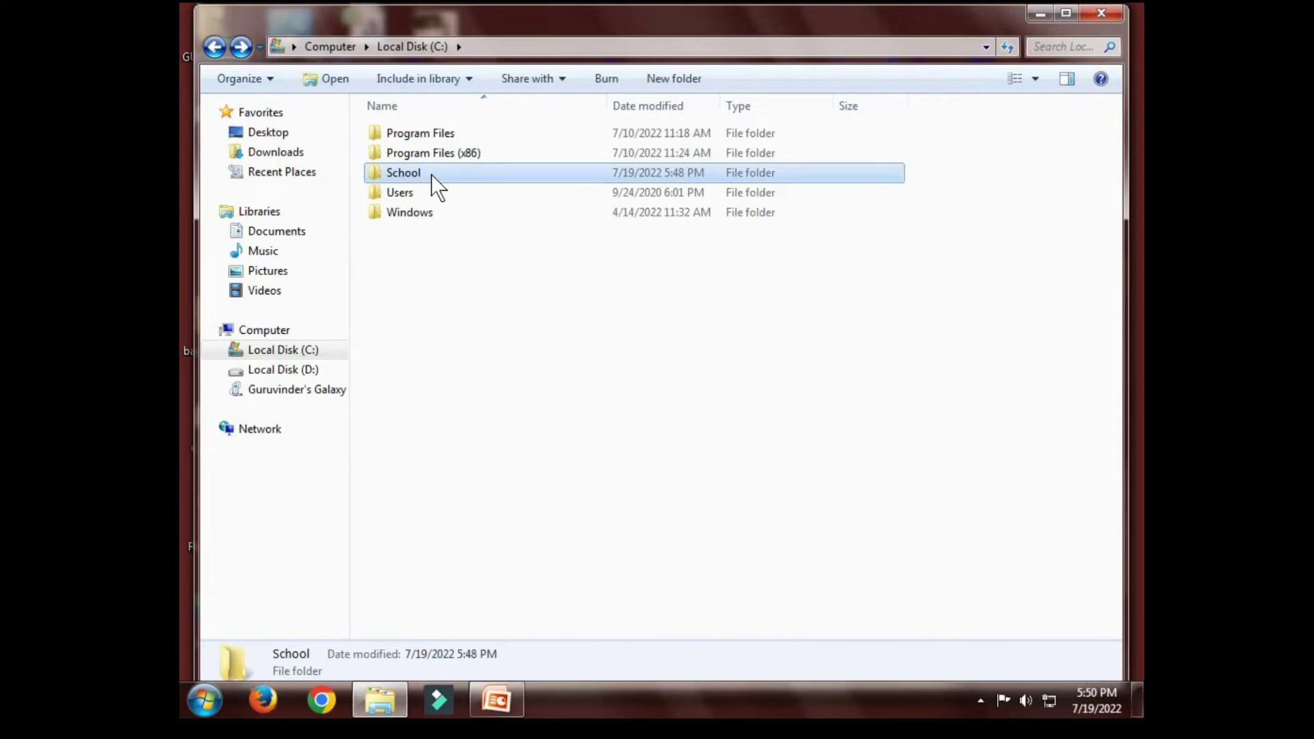
{"action": "double_click", "coordinate": [432, 175]}
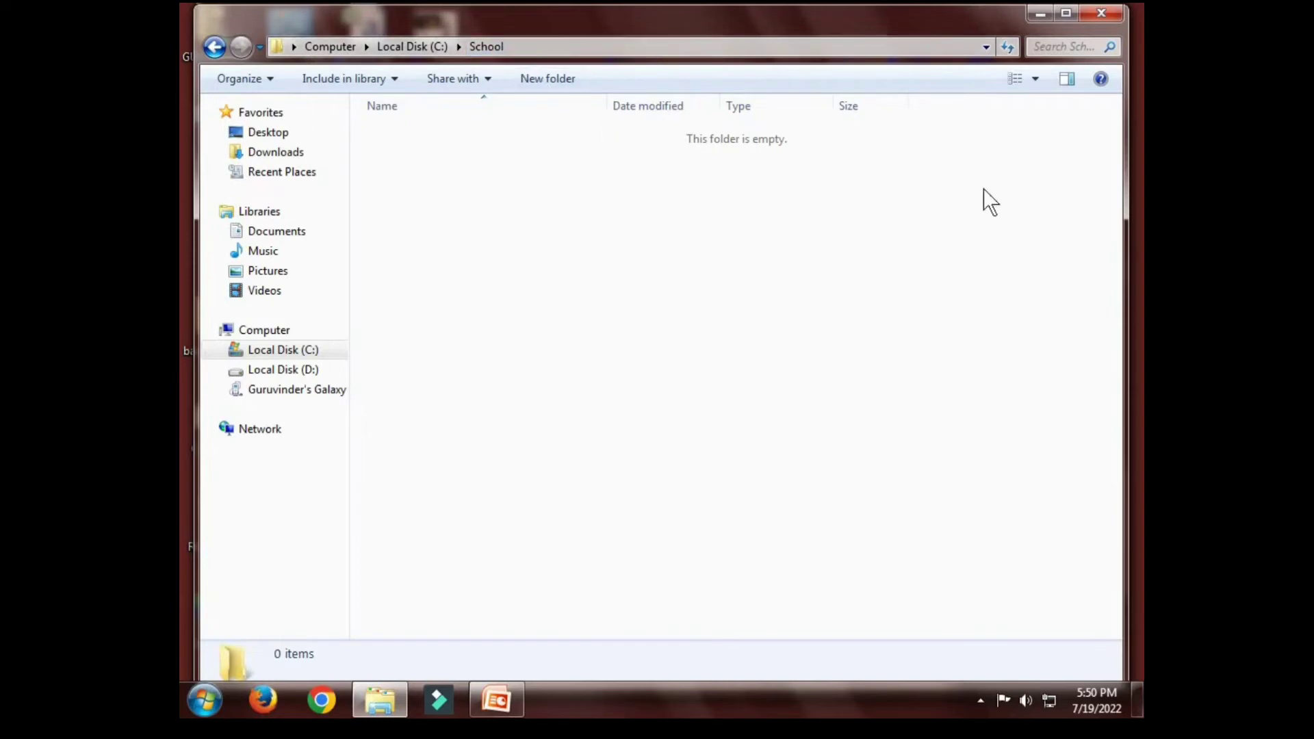
{"action": "left_click", "coordinate": [1101, 14]}
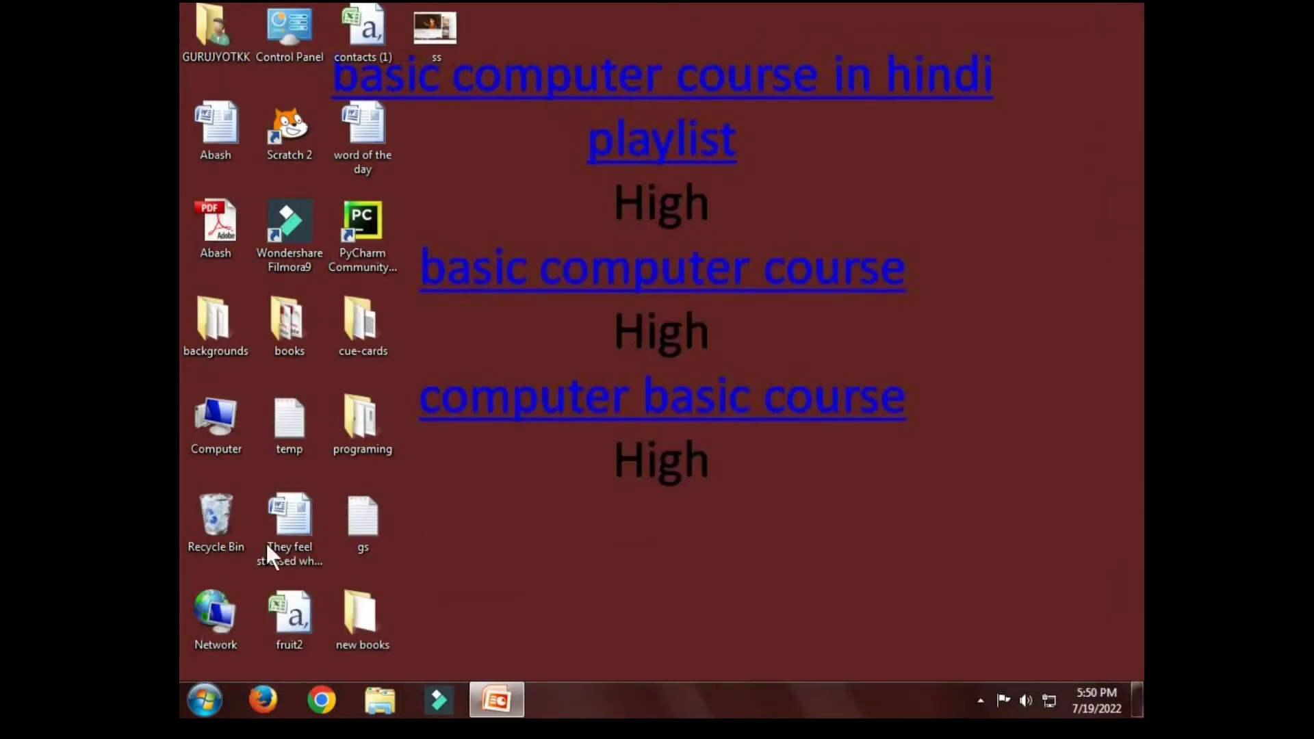
- Look at the list of all installed programs, return to the main program list, and launch Paint
{"action": "left_click", "coordinate": [206, 709]}
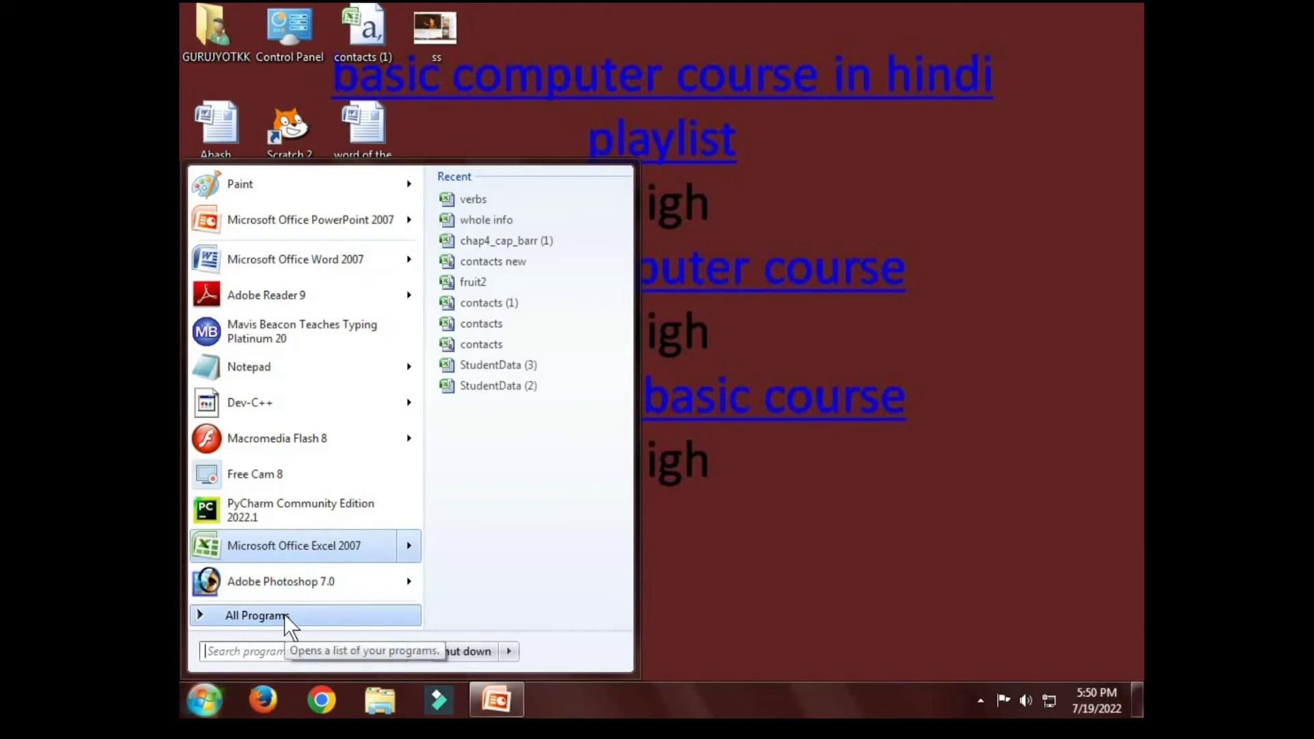
{"action": "left_click", "coordinate": [285, 614]}
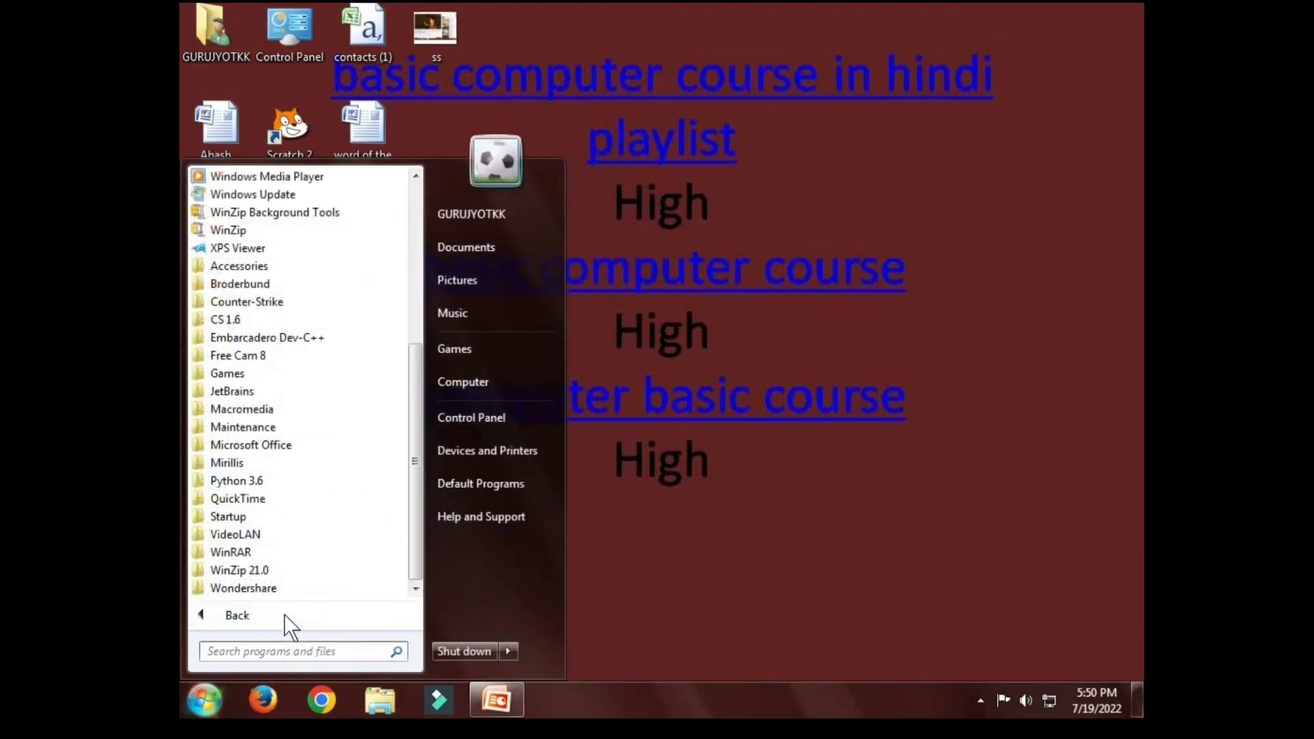
{"action": "left_click", "coordinate": [203, 616]}
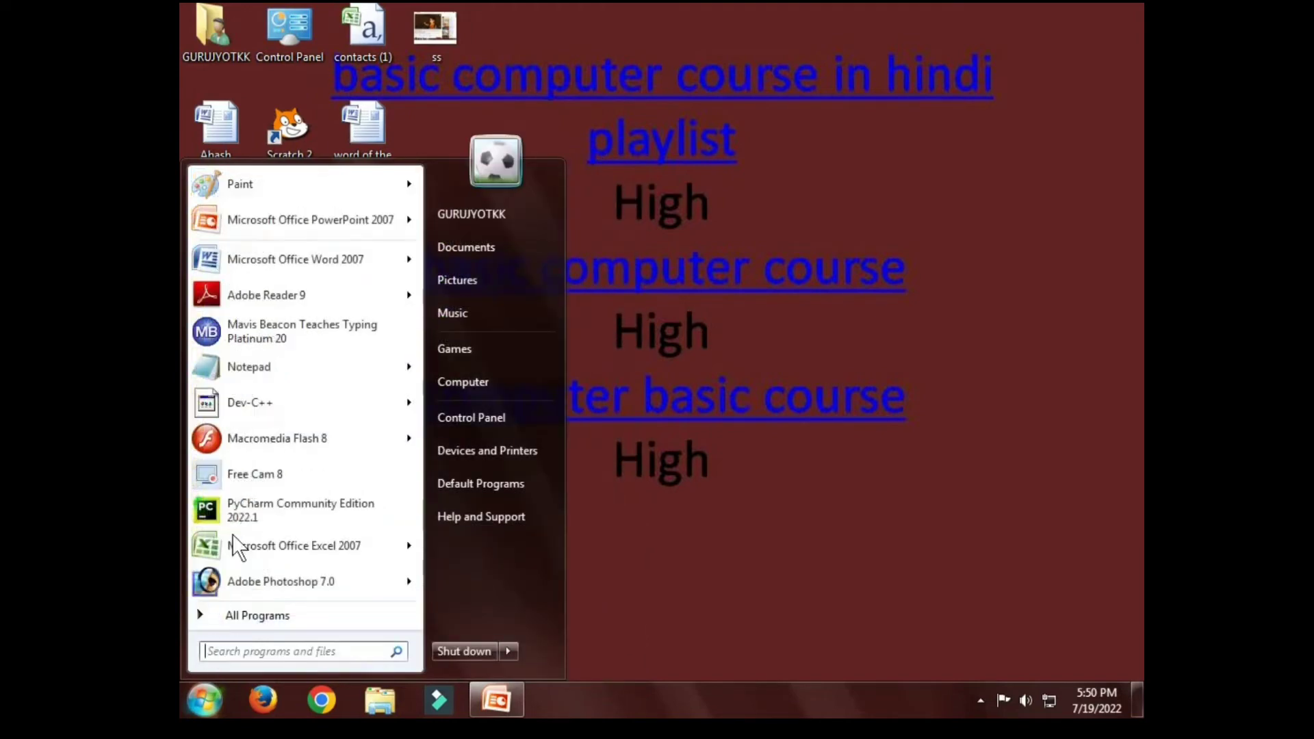
{"action": "left_click", "coordinate": [270, 186]}
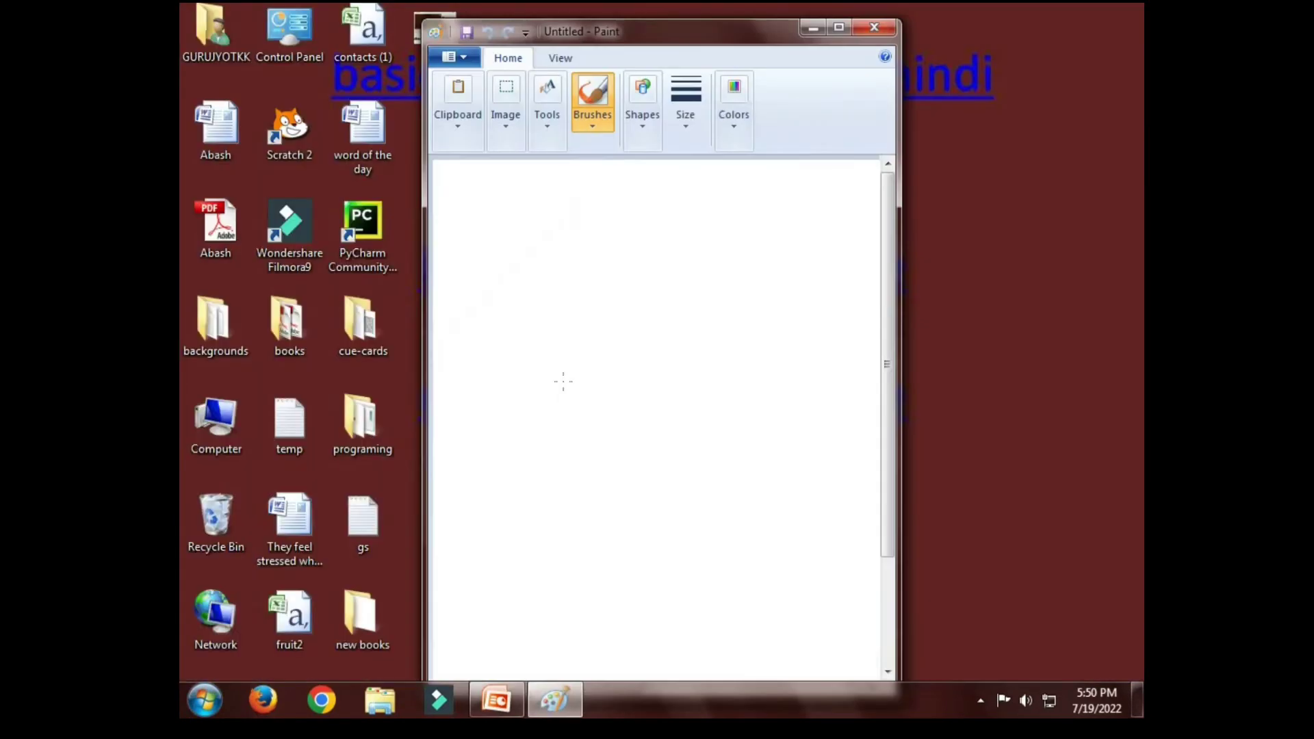
- Maximize the Paint window and draw two overlapping ellipses in the upper middle of the canvas, the second shifted up and to the right
{"action": "left_click", "coordinate": [839, 28]}
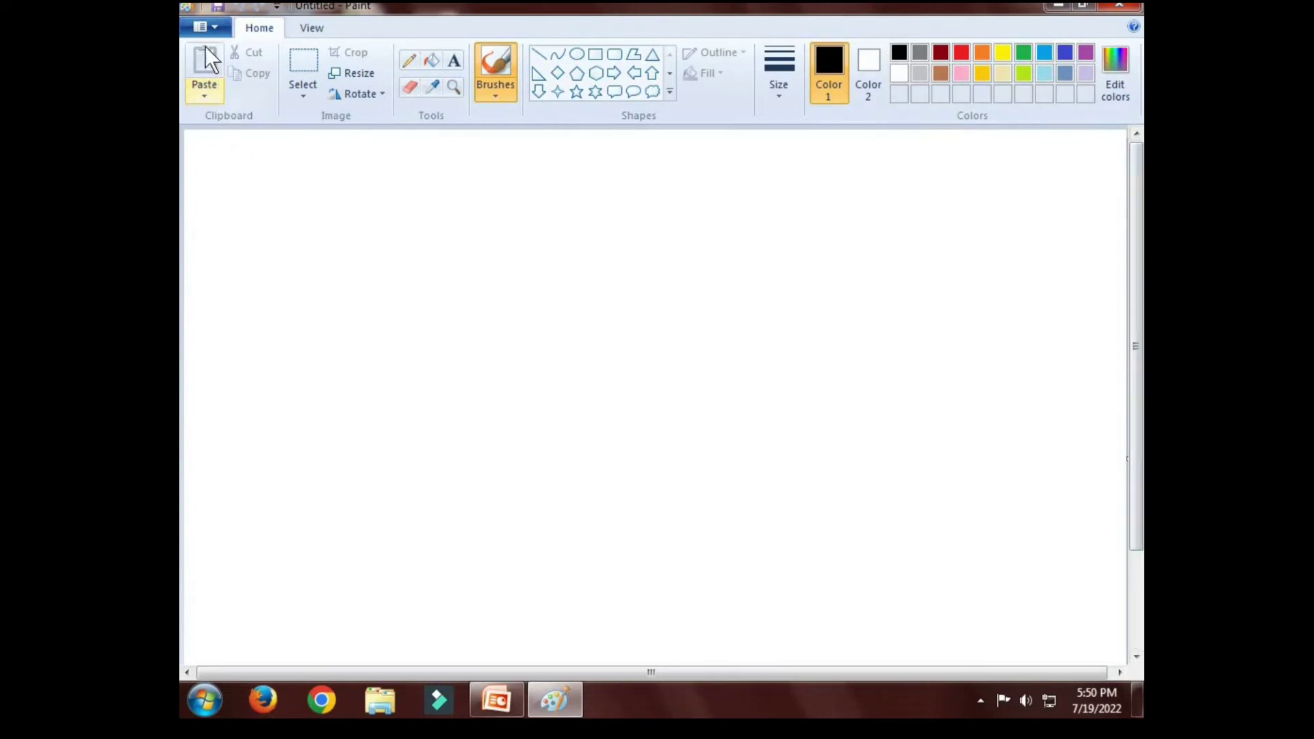
{"action": "left_click", "coordinate": [577, 54]}
{"action": "left_click_drag", "start_coordinate": [651, 209], "coordinate": [765, 363]}
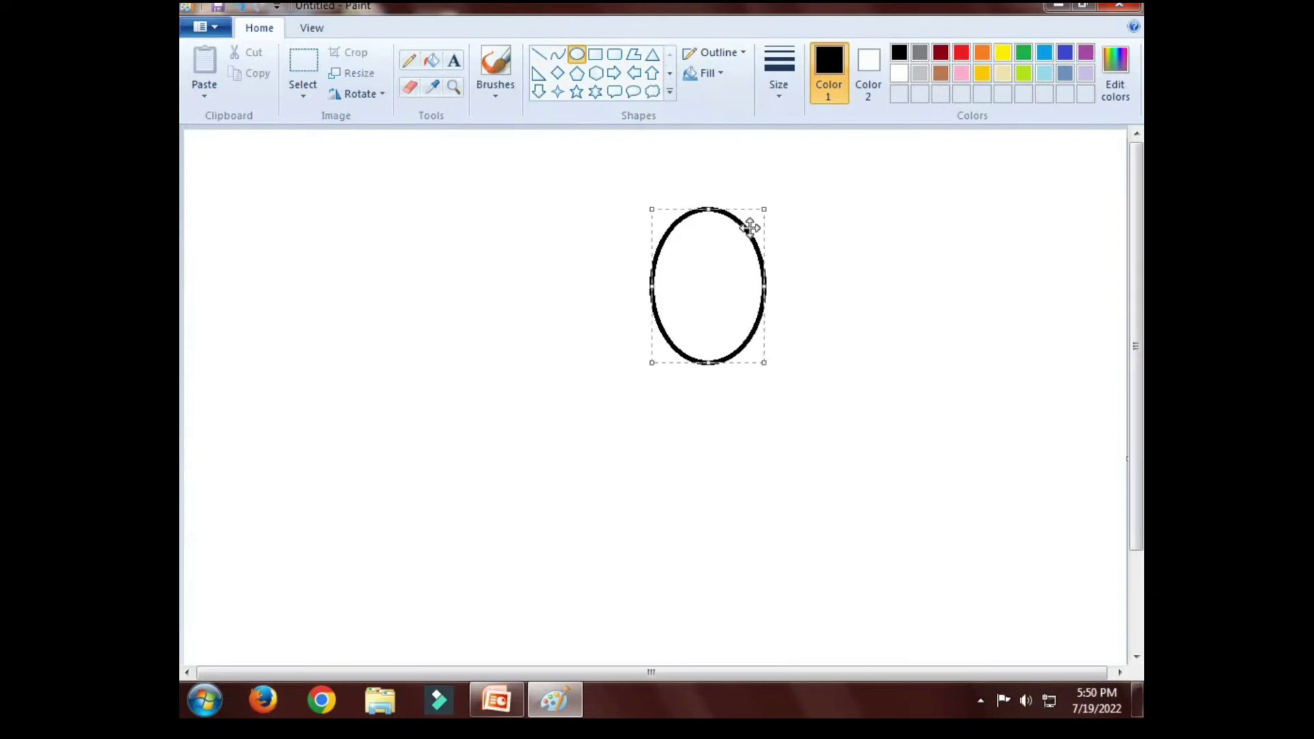
{"action": "left_click_drag", "start_coordinate": [672, 177], "coordinate": [811, 305]}
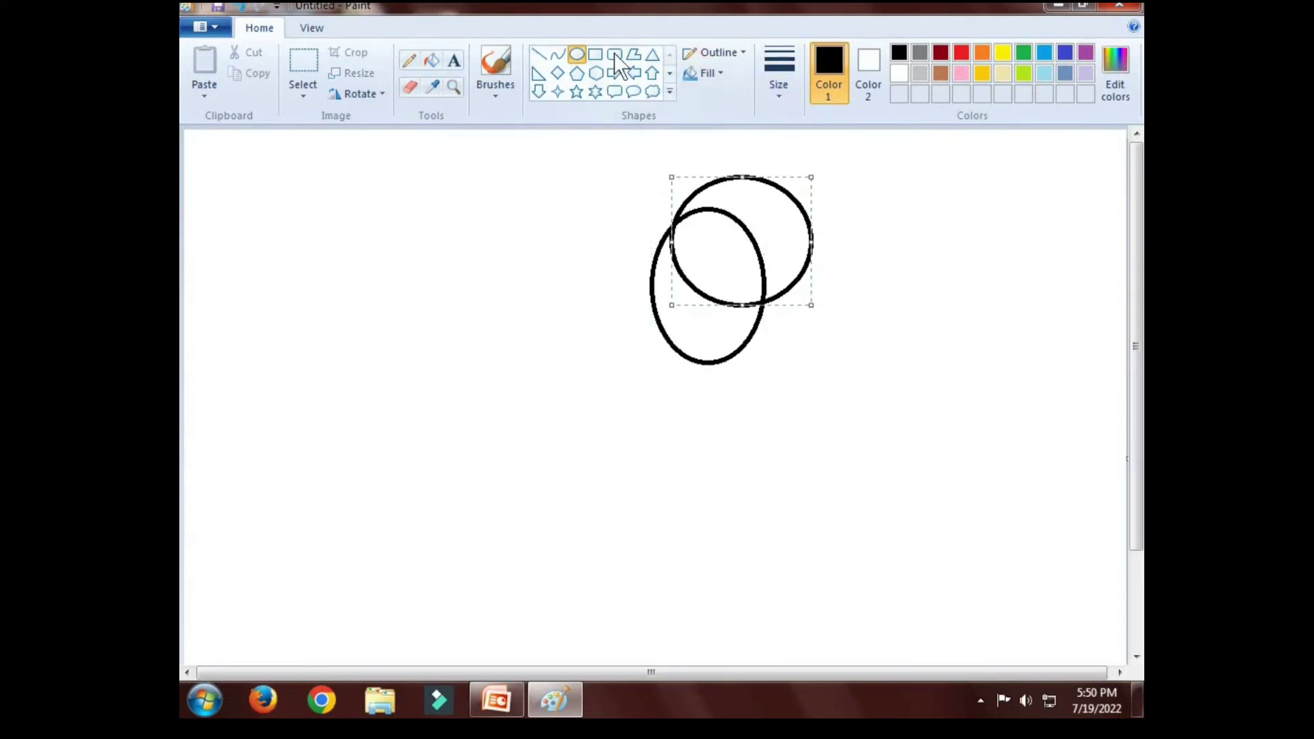
- Fill the background and the whole upper ellipse, including the overlap, with black so a white crescent remains
{"action": "left_click", "coordinate": [429, 60]}
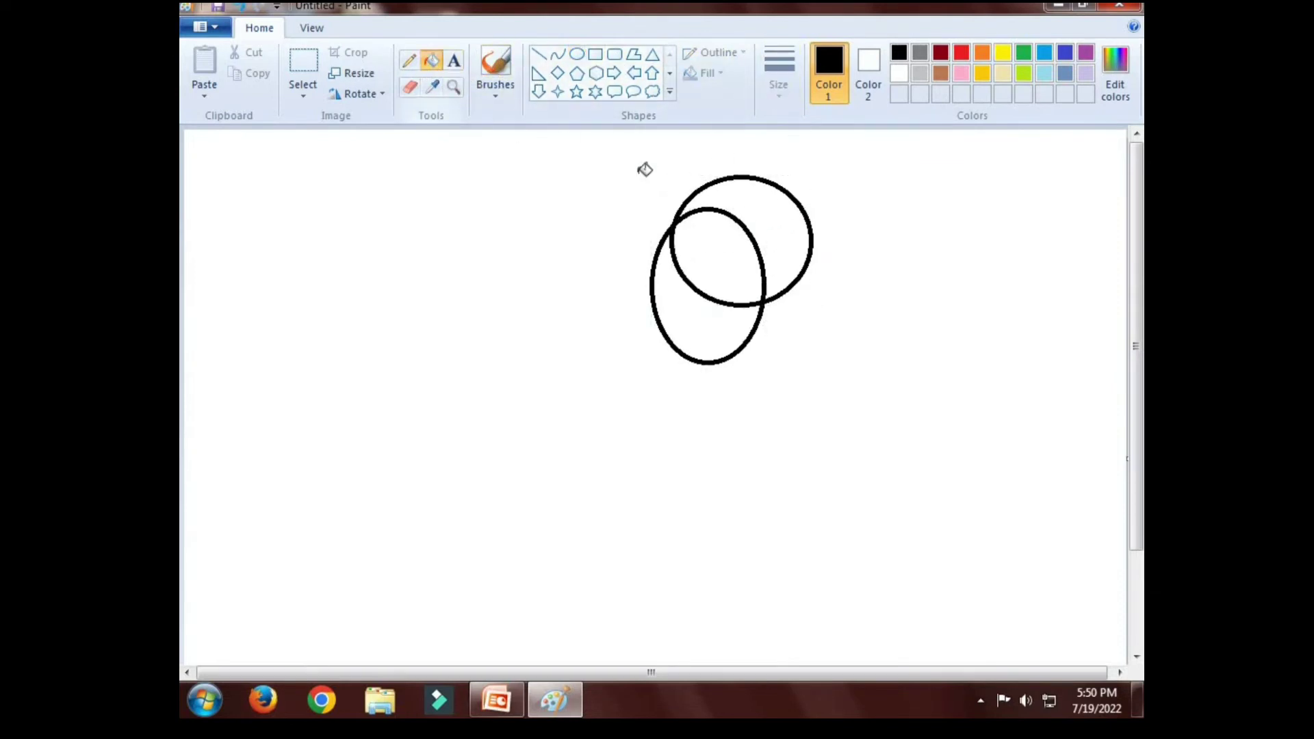
{"action": "left_click", "coordinate": [858, 193]}
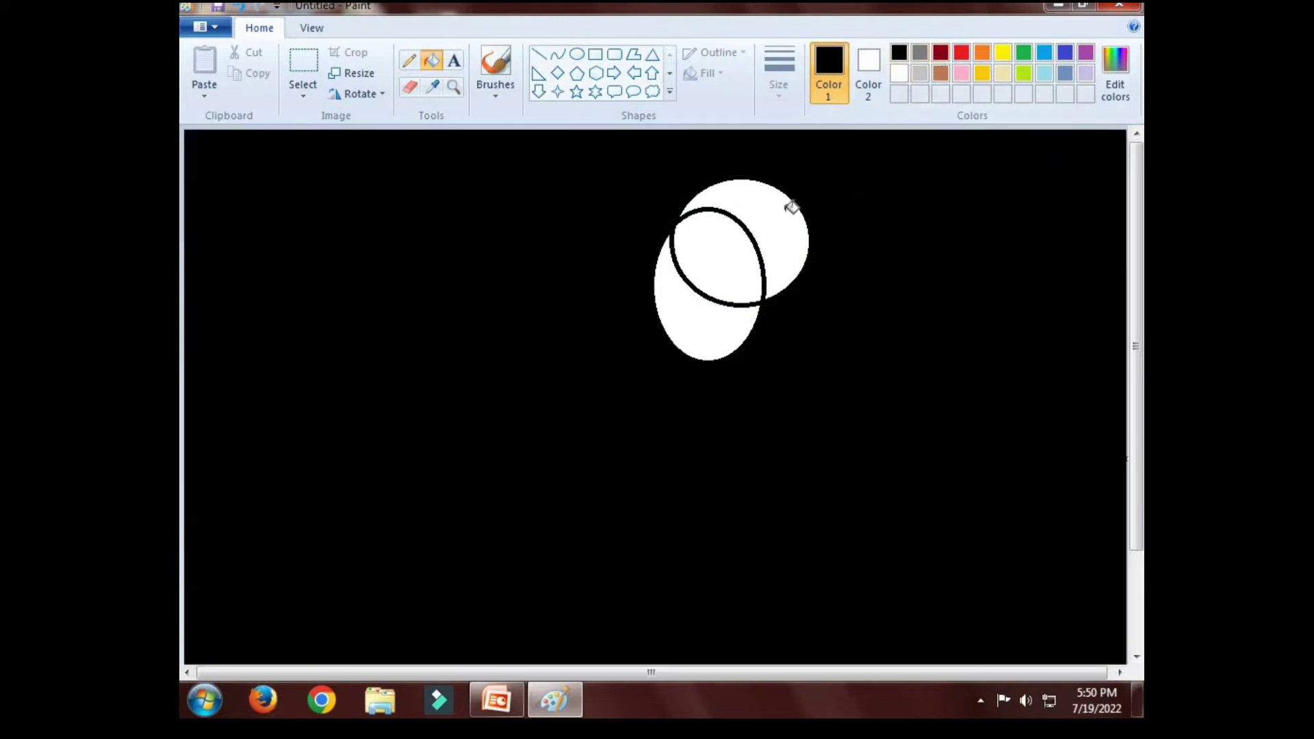
{"action": "left_click", "coordinate": [785, 207]}
{"action": "left_click", "coordinate": [733, 247]}
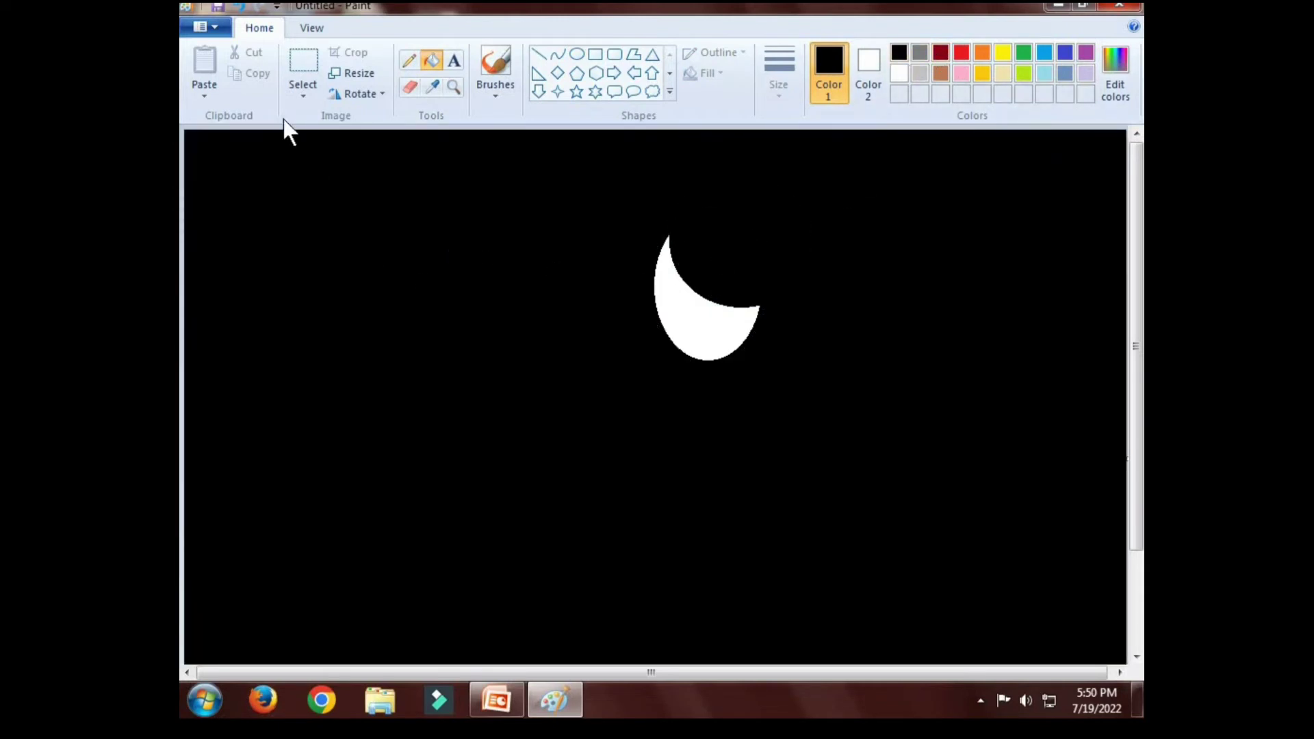
- Add the yellow text "moon" and place it below and to the left of the white crescent
{"action": "left_click", "coordinate": [452, 62]}
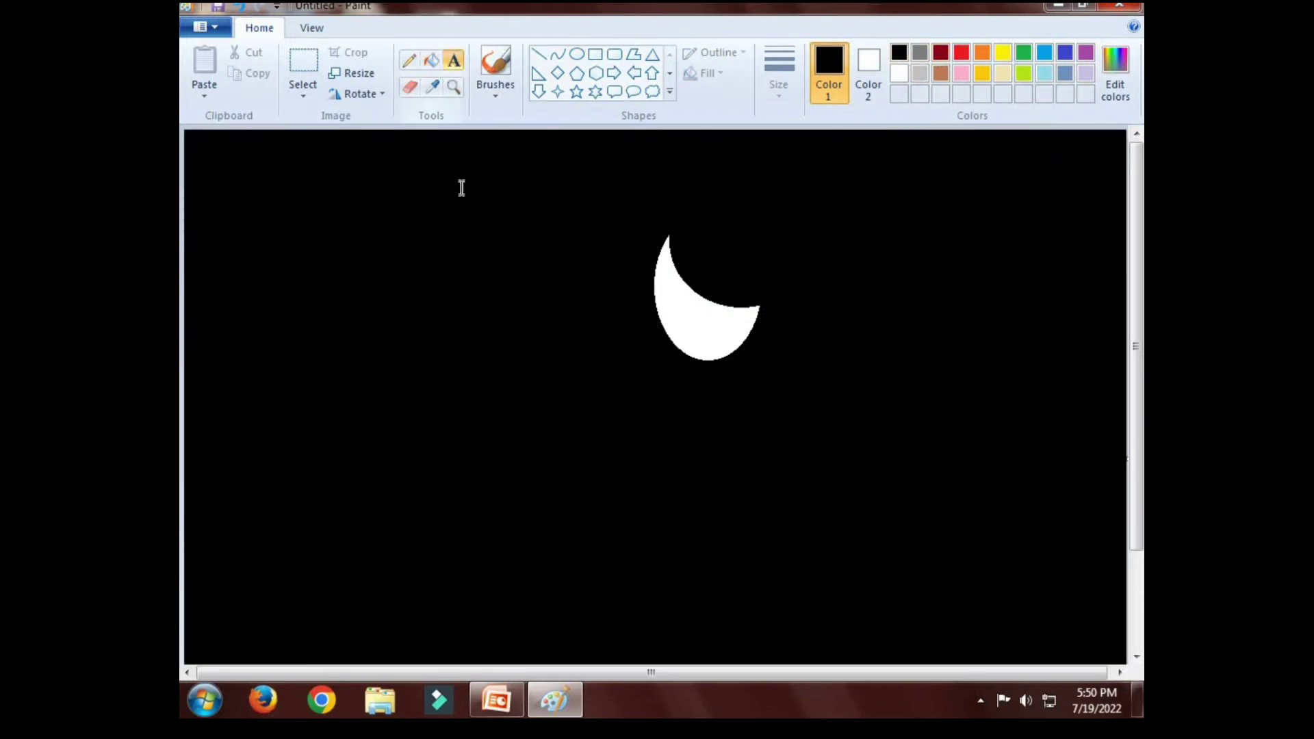
{"action": "left_click", "coordinate": [484, 370]}
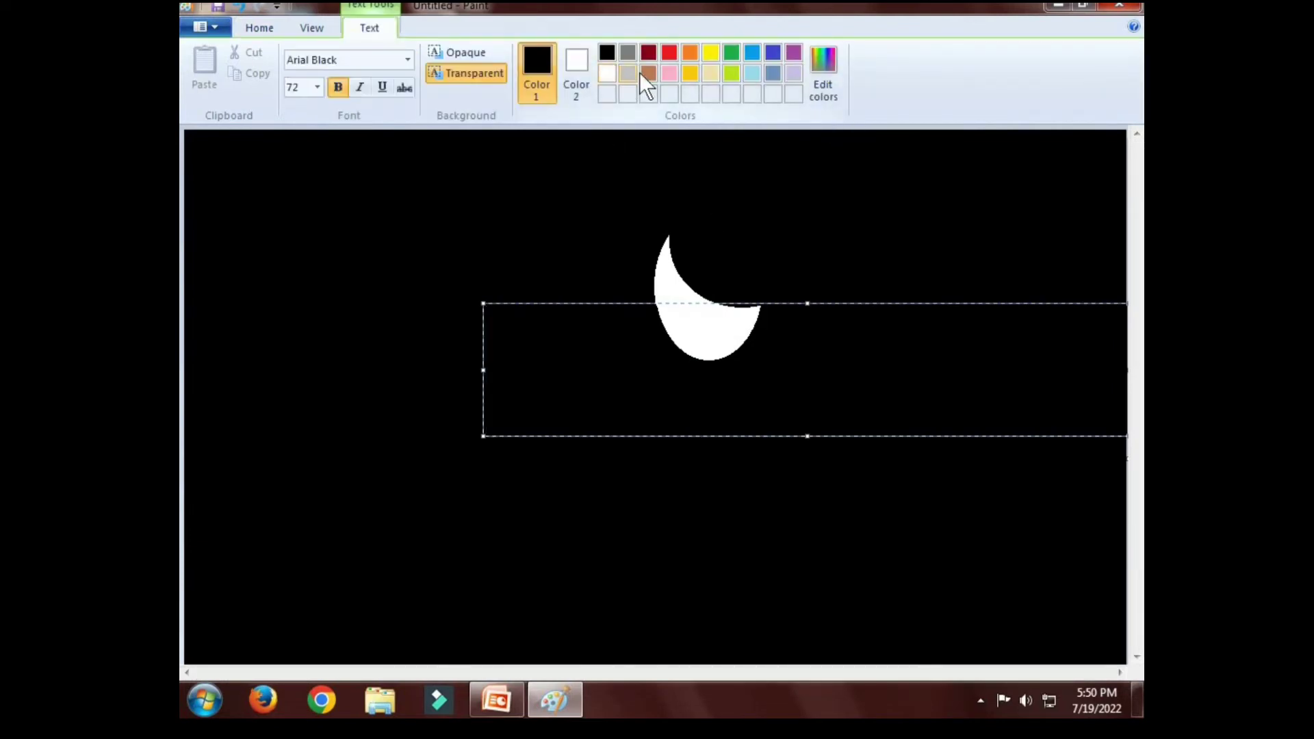
{"action": "left_click", "coordinate": [712, 54]}
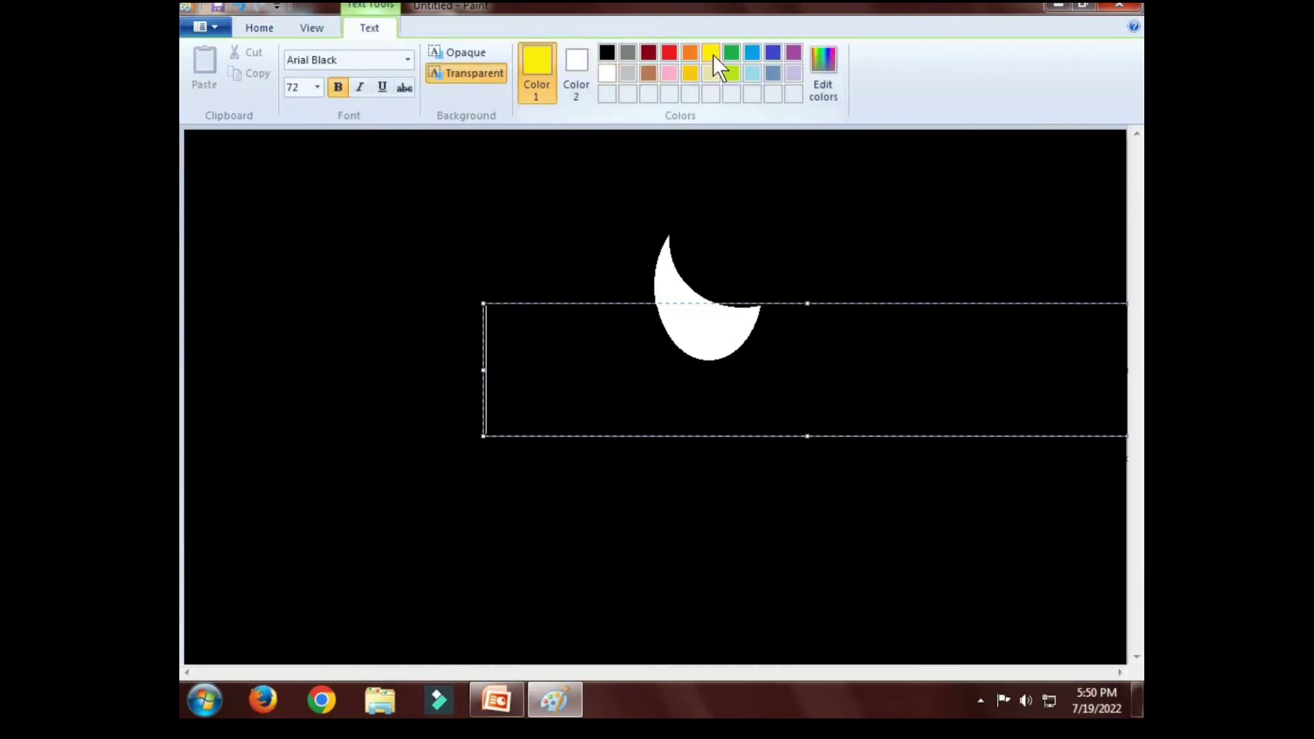
{"action": "type", "text": "moon"}
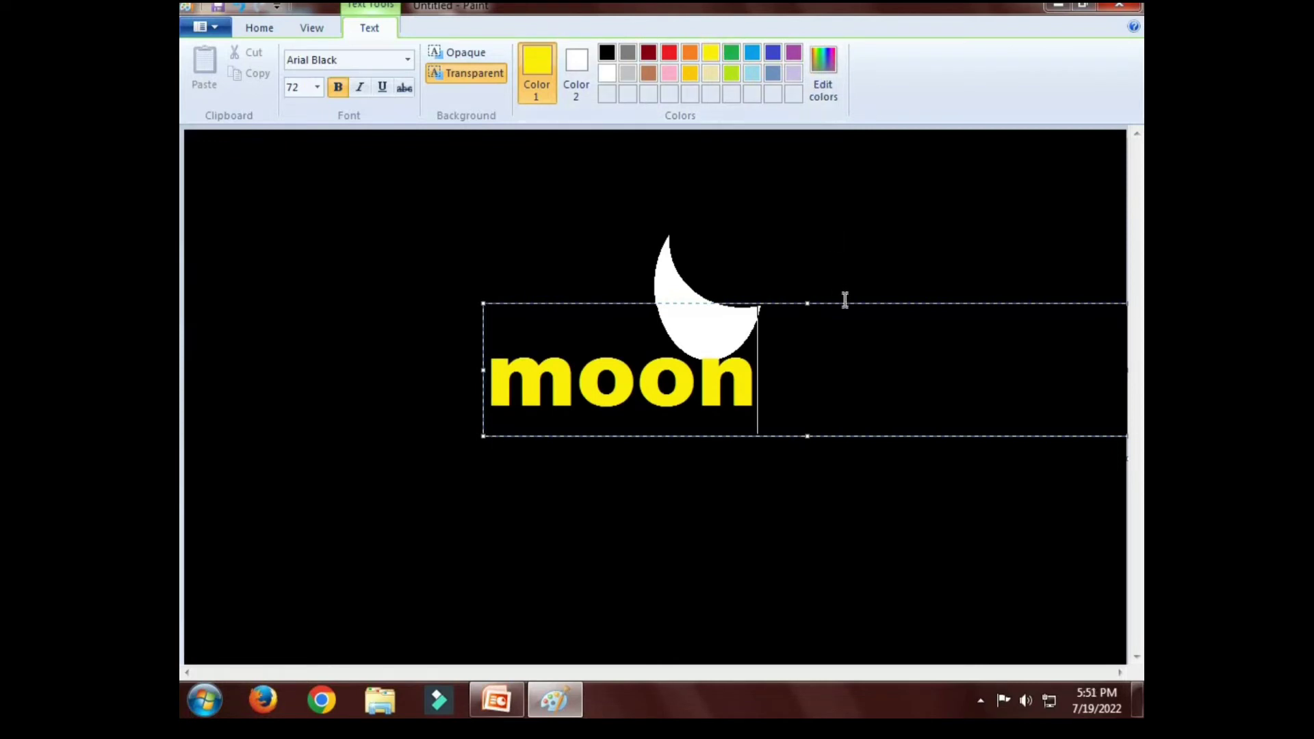
{"action": "left_click_drag", "start_coordinate": [845, 303], "coordinate": [724, 395]}
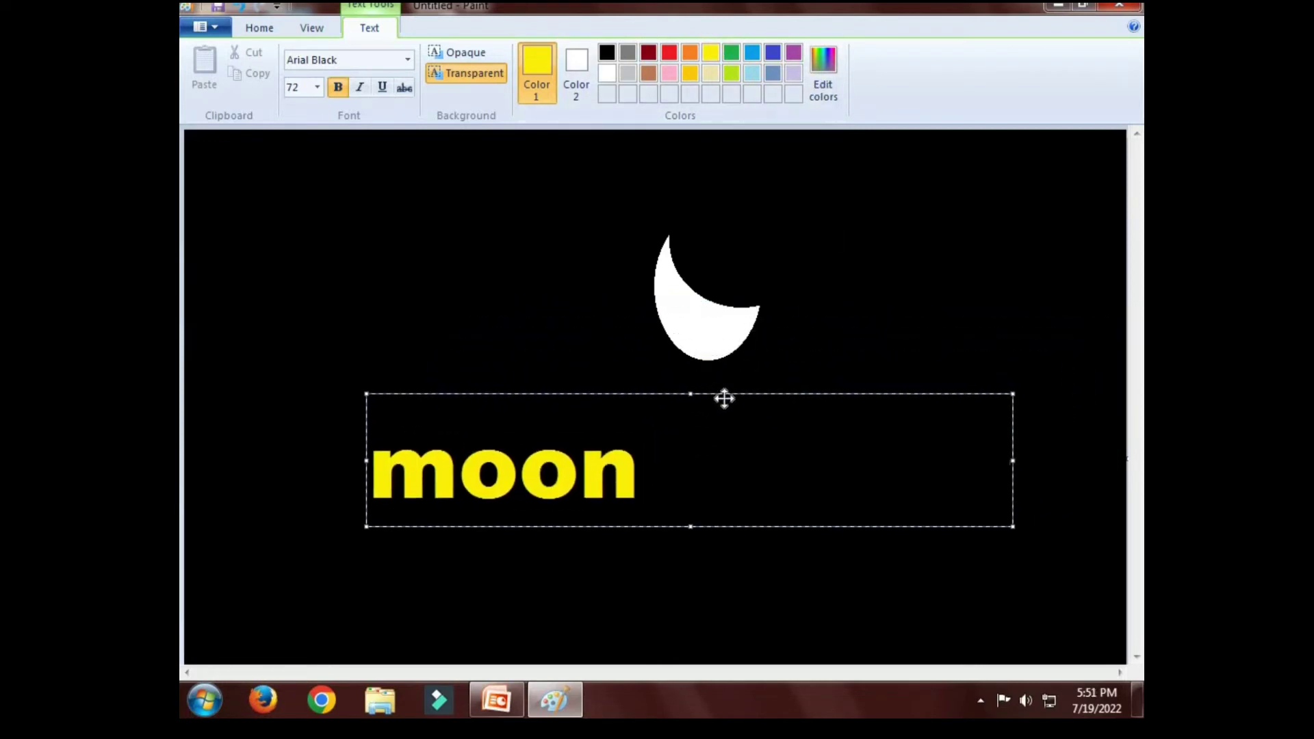
{"action": "left_click", "coordinate": [880, 253]}
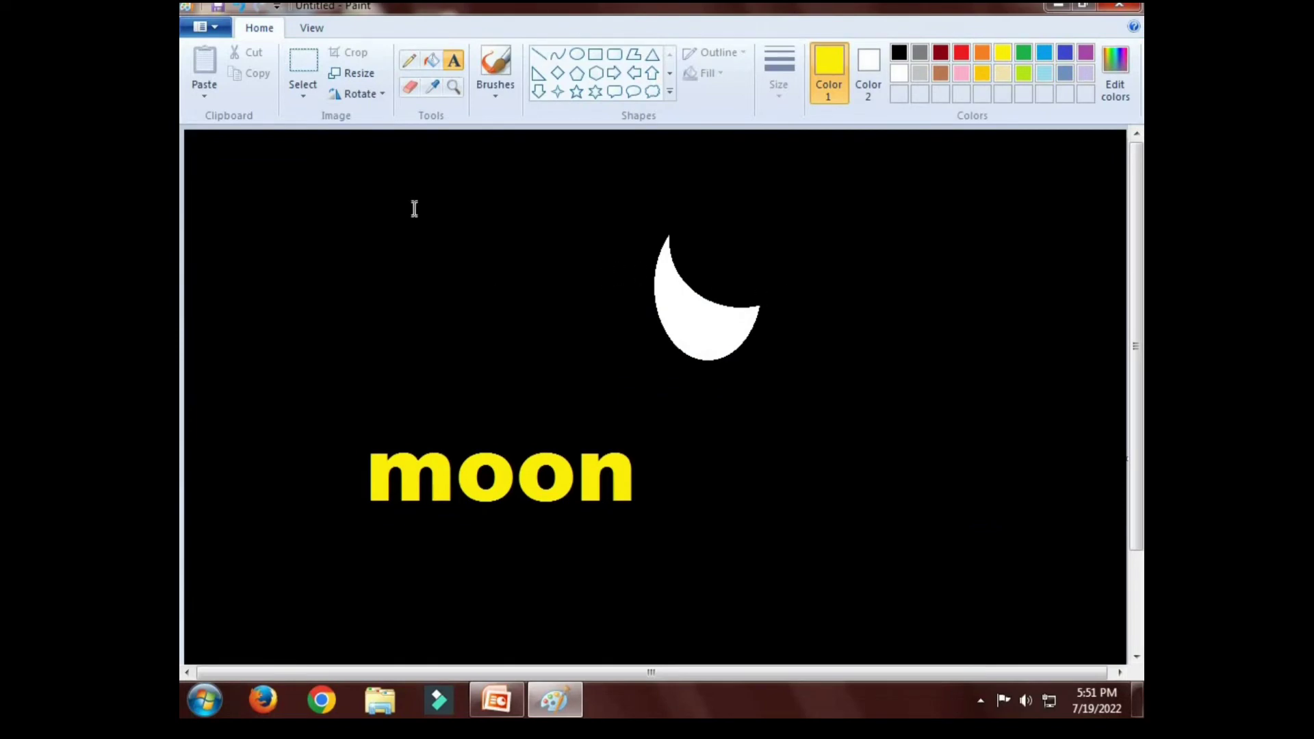
- Start saving the moon picture and choose the School folder in Local Disk (C:) as the location
{"action": "left_click", "coordinate": [218, 30]}
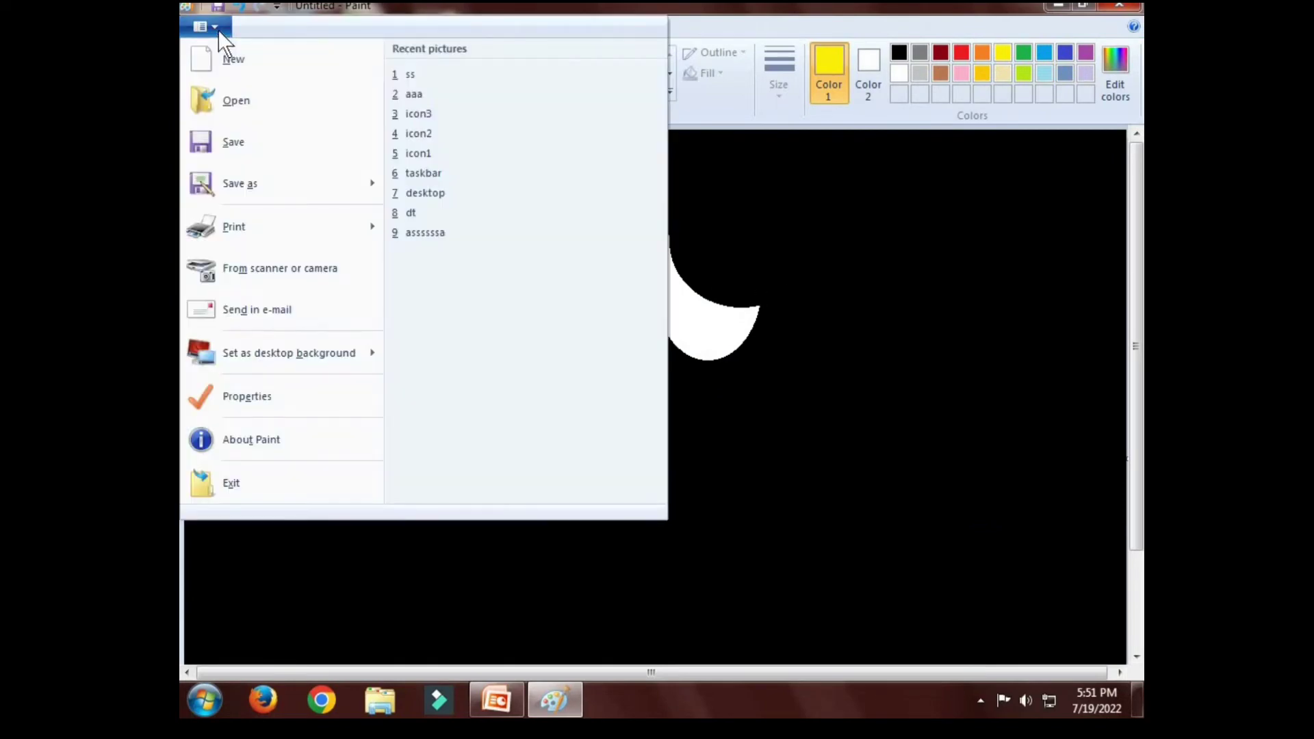
{"action": "left_click", "coordinate": [240, 140]}
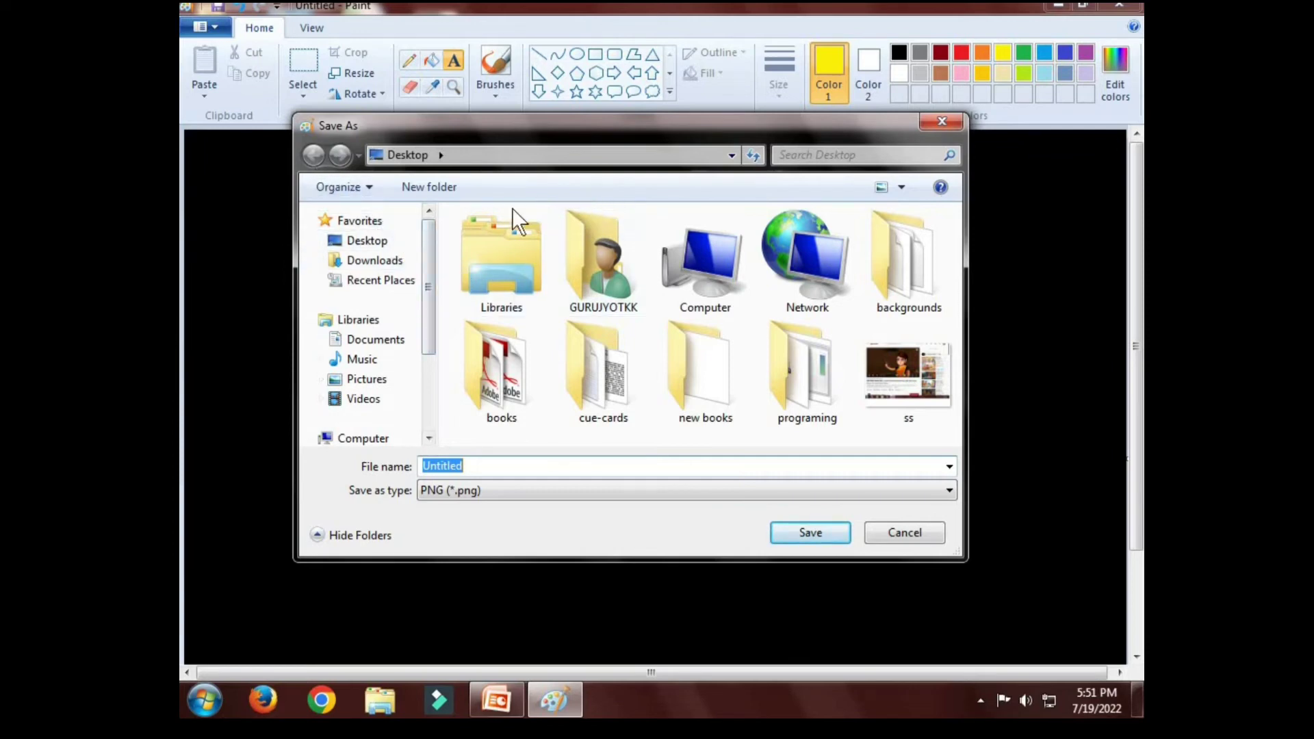
{"action": "left_click_drag", "start_coordinate": [424, 292], "coordinate": [424, 362]}
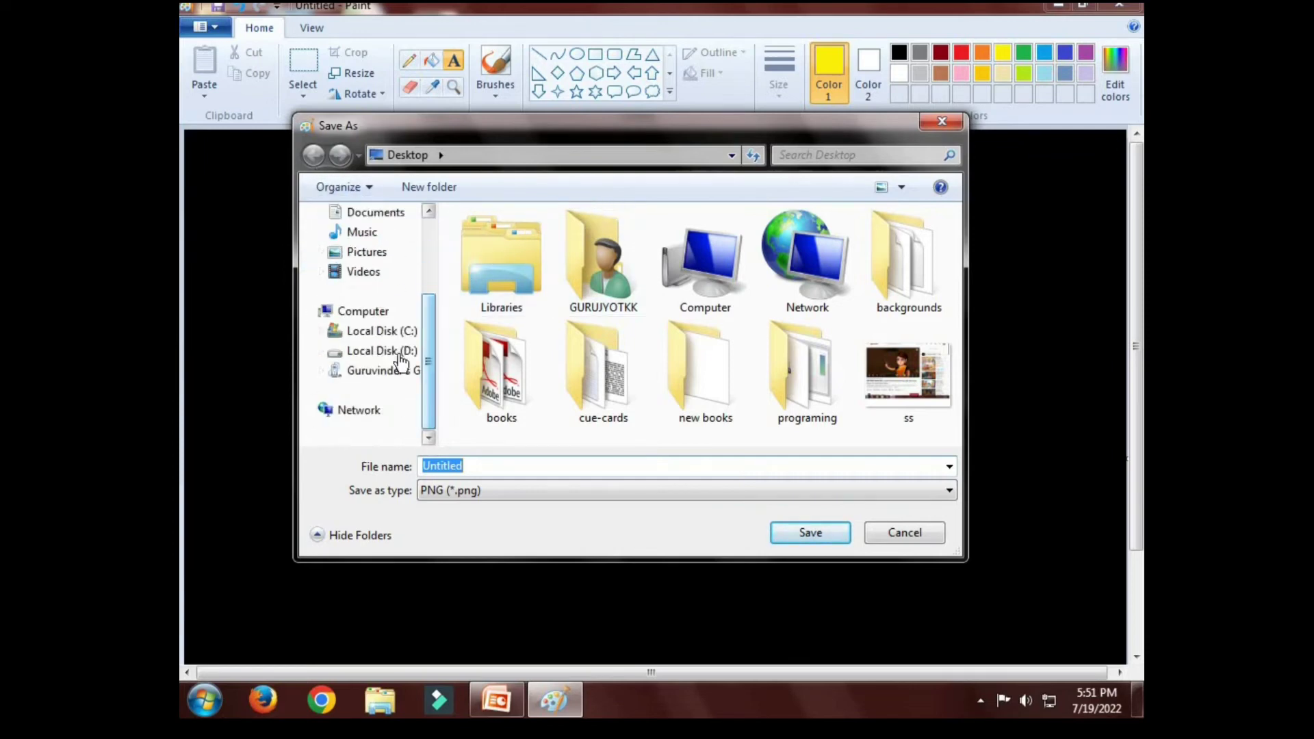
{"action": "left_click", "coordinate": [386, 332]}
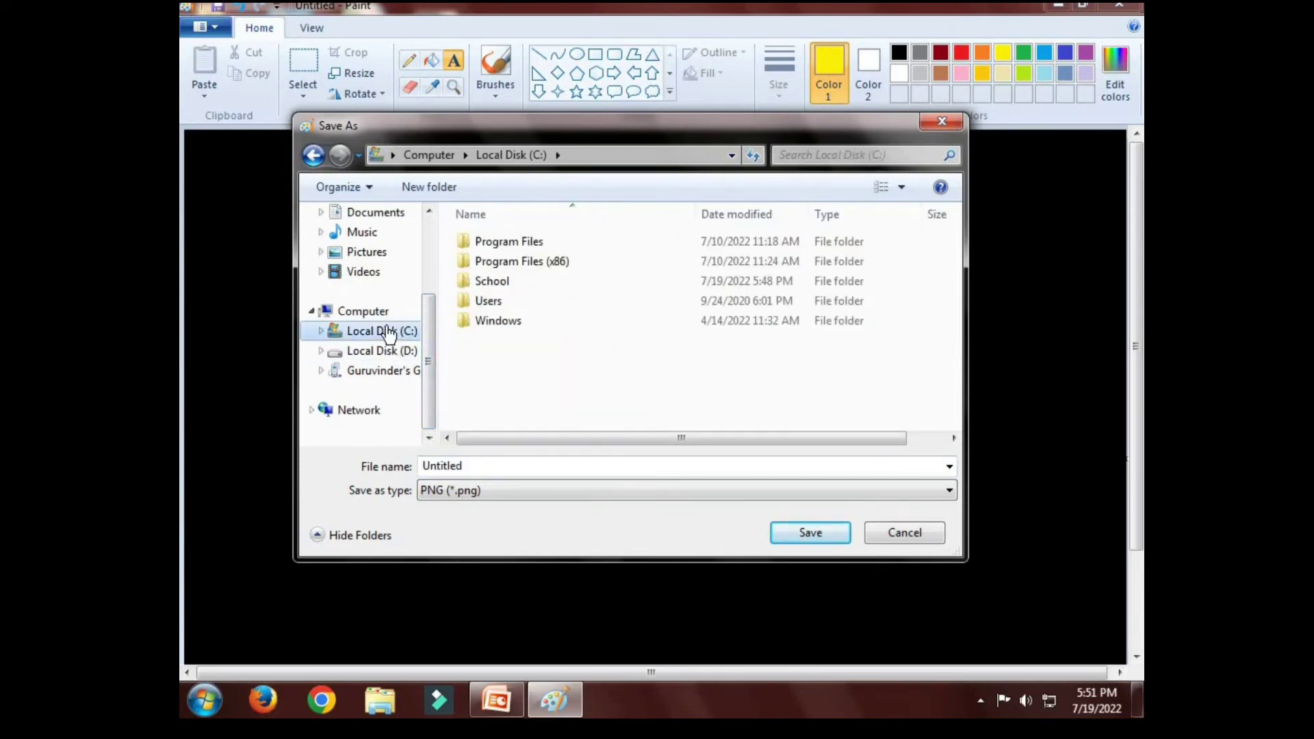
{"action": "left_click", "coordinate": [495, 281]}
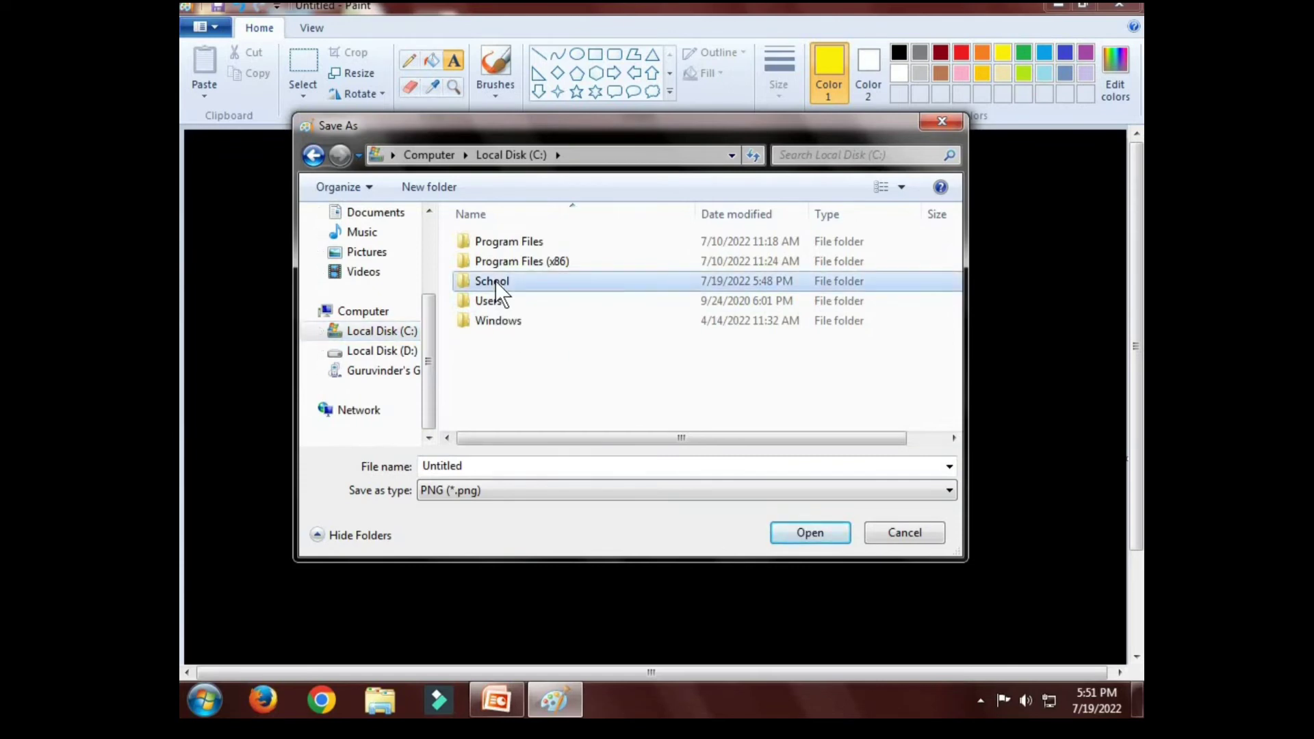
{"action": "double_click", "coordinate": [495, 280]}
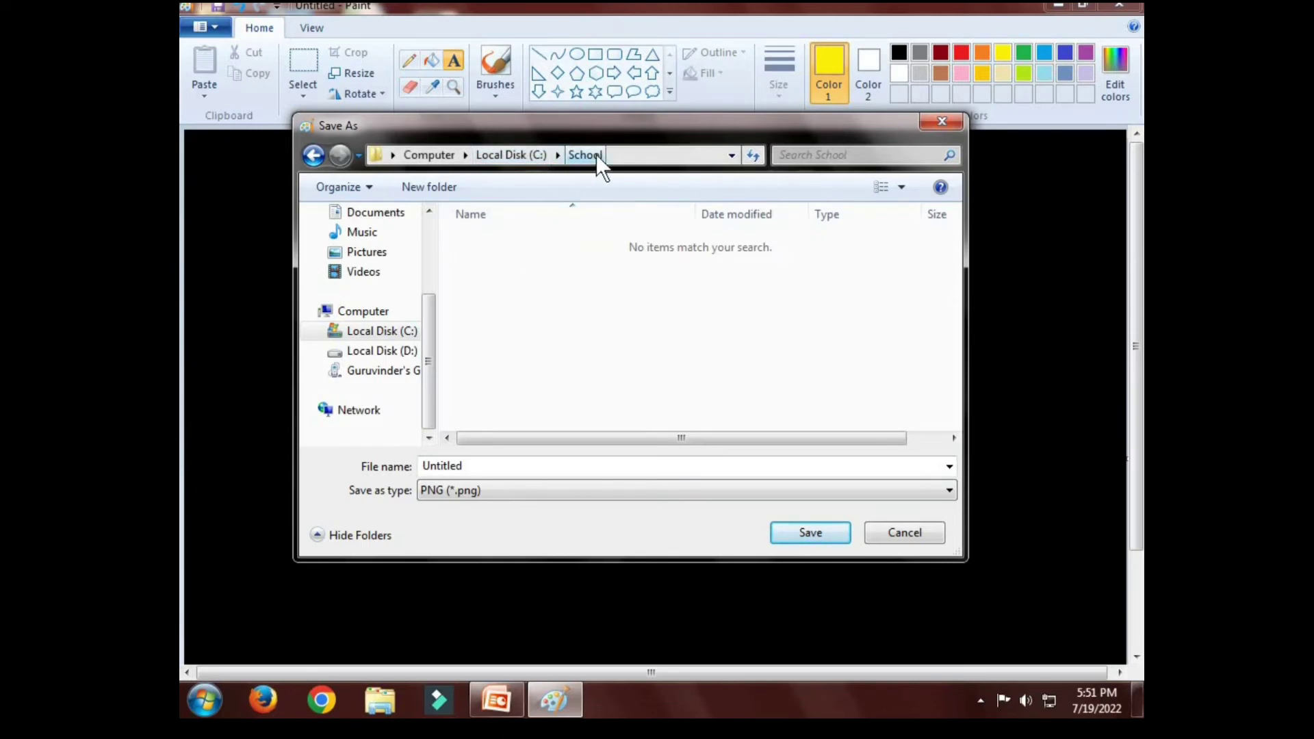
- Name the picture moonfile and save it as a PNG in the School folder
{"action": "double_click", "coordinate": [483, 464]}
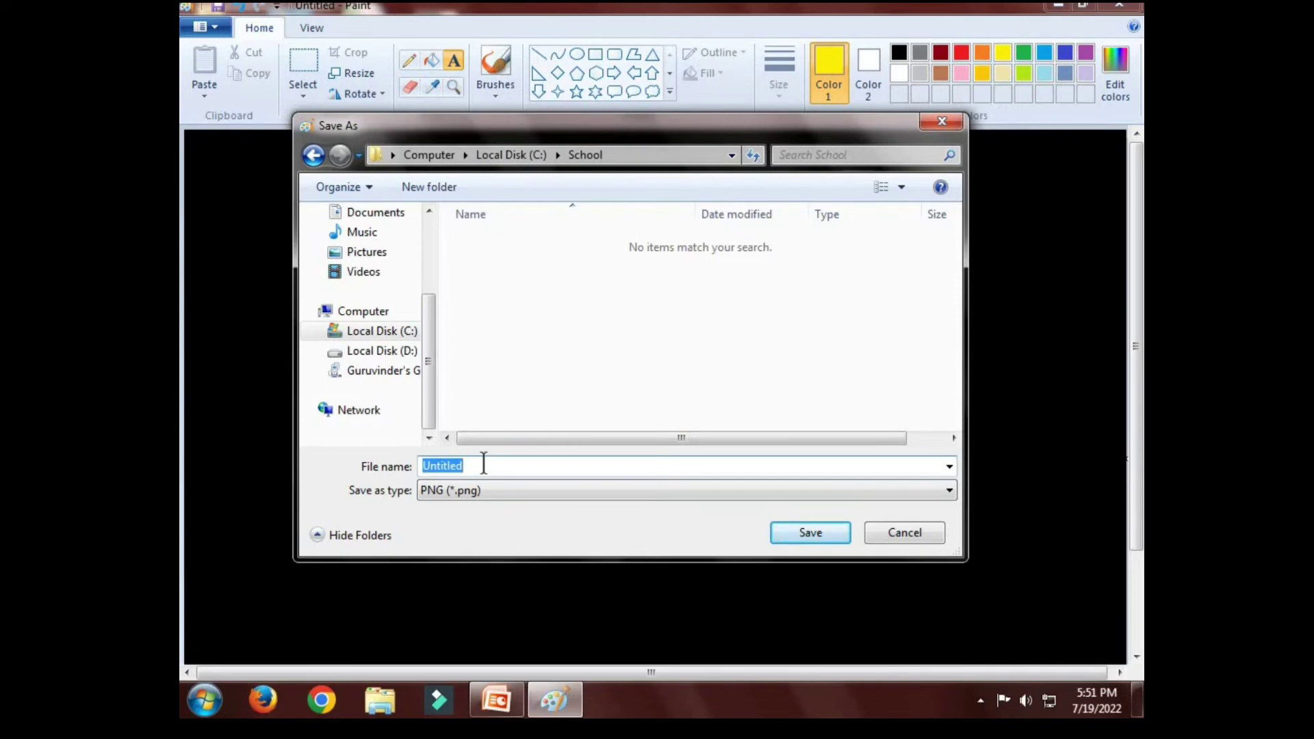
{"action": "type", "text": "flo"}
{"action": "key", "text": "BackSpace"}
{"action": "key", "text": "BackSpace"}
{"action": "key", "text": "BackSpace"}
{"action": "type", "text": "moon"}
{"action": "type", "text": "field"}
{"action": "key", "text": "BackSpace"}
{"action": "key", "text": "BackSpace"}
{"action": "key", "text": "BackSpace"}
{"action": "type", "text": "le"}
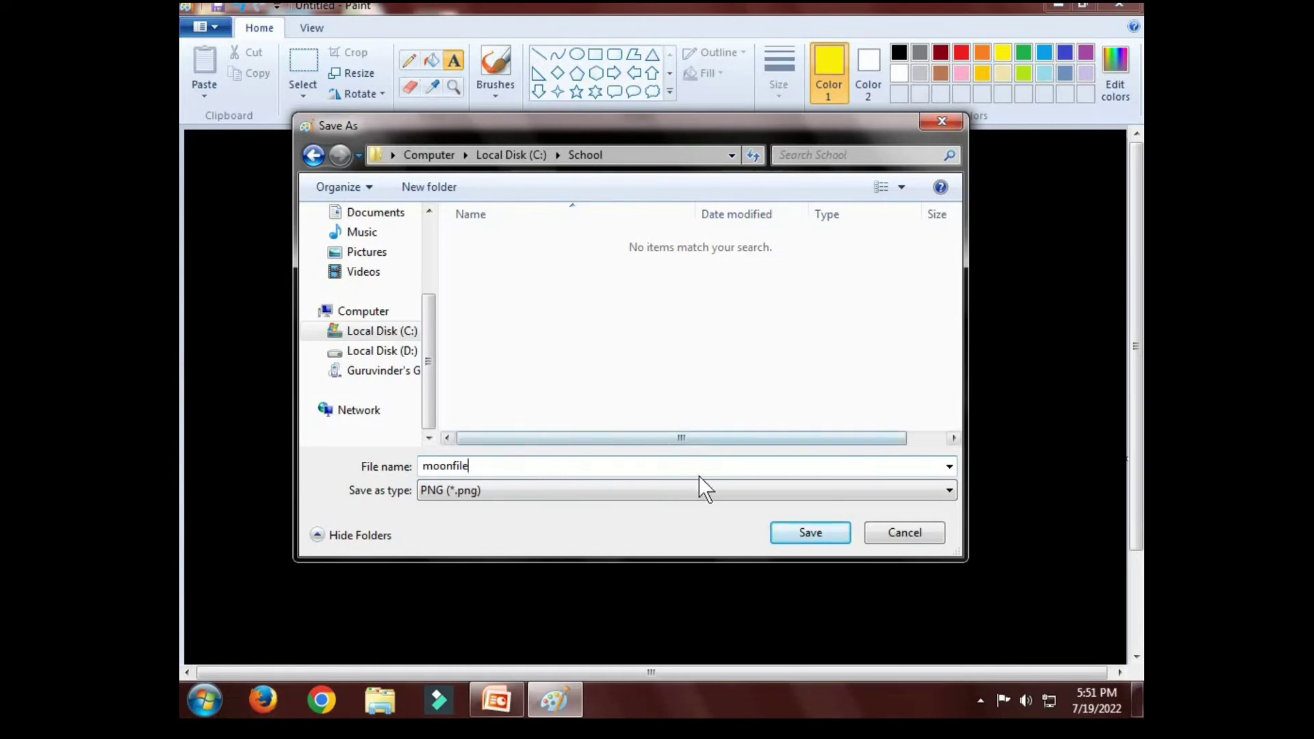
{"action": "left_click", "coordinate": [810, 532]}
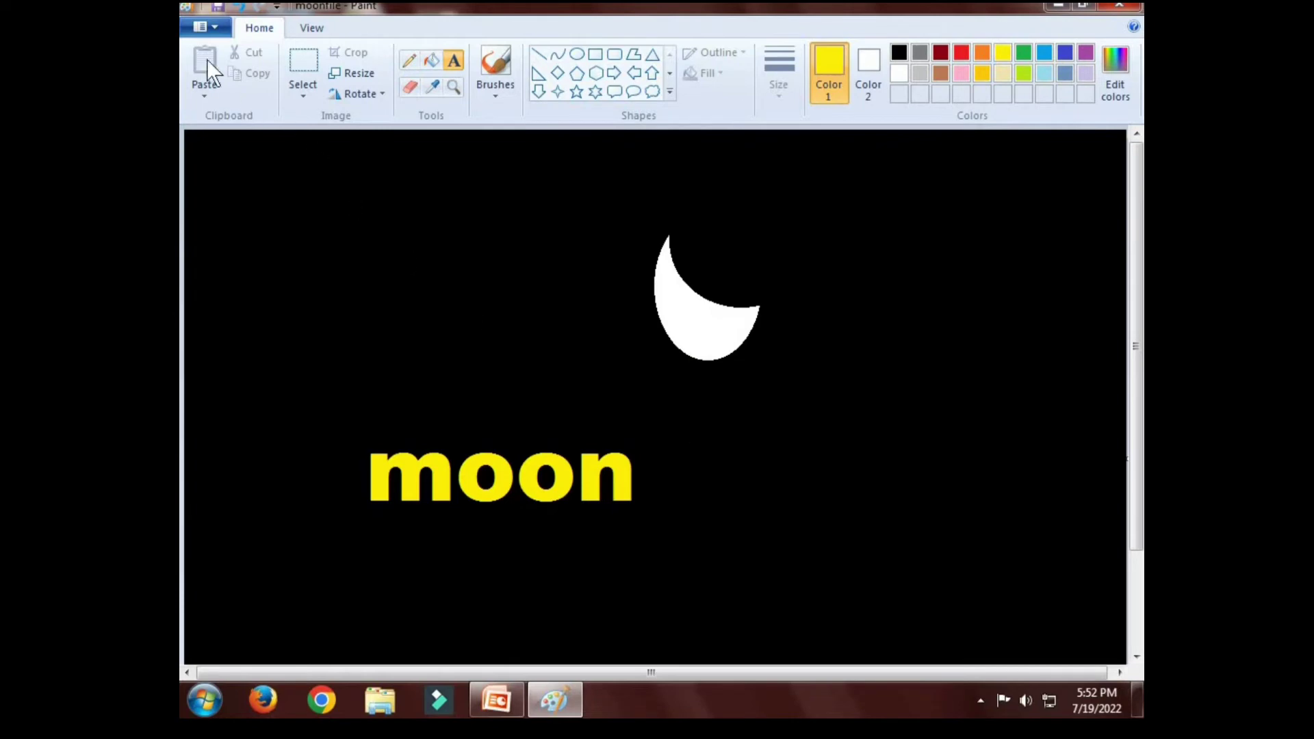
- Create a new picture and draw a tall diamond with a slanted line running down-left from its lower-left edge
{"action": "left_click", "coordinate": [210, 29]}
{"action": "left_click", "coordinate": [234, 59]}
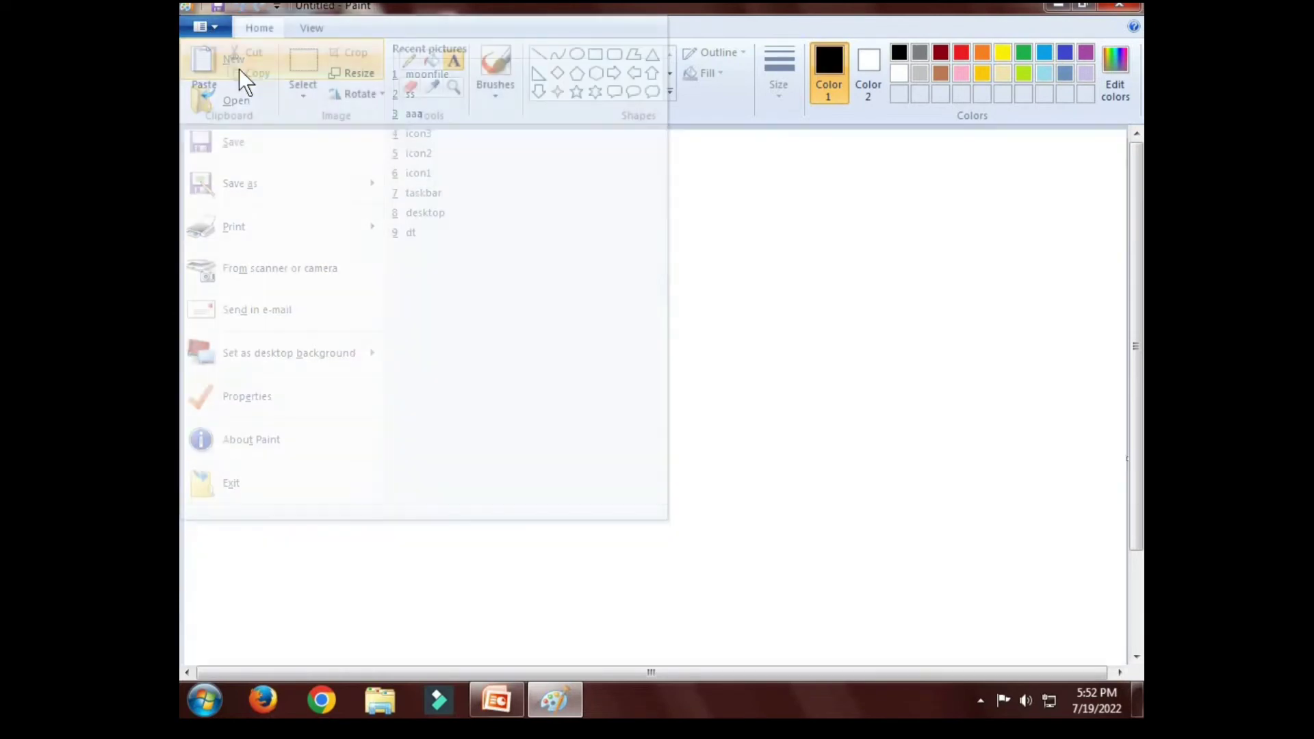
{"action": "left_click", "coordinate": [558, 73]}
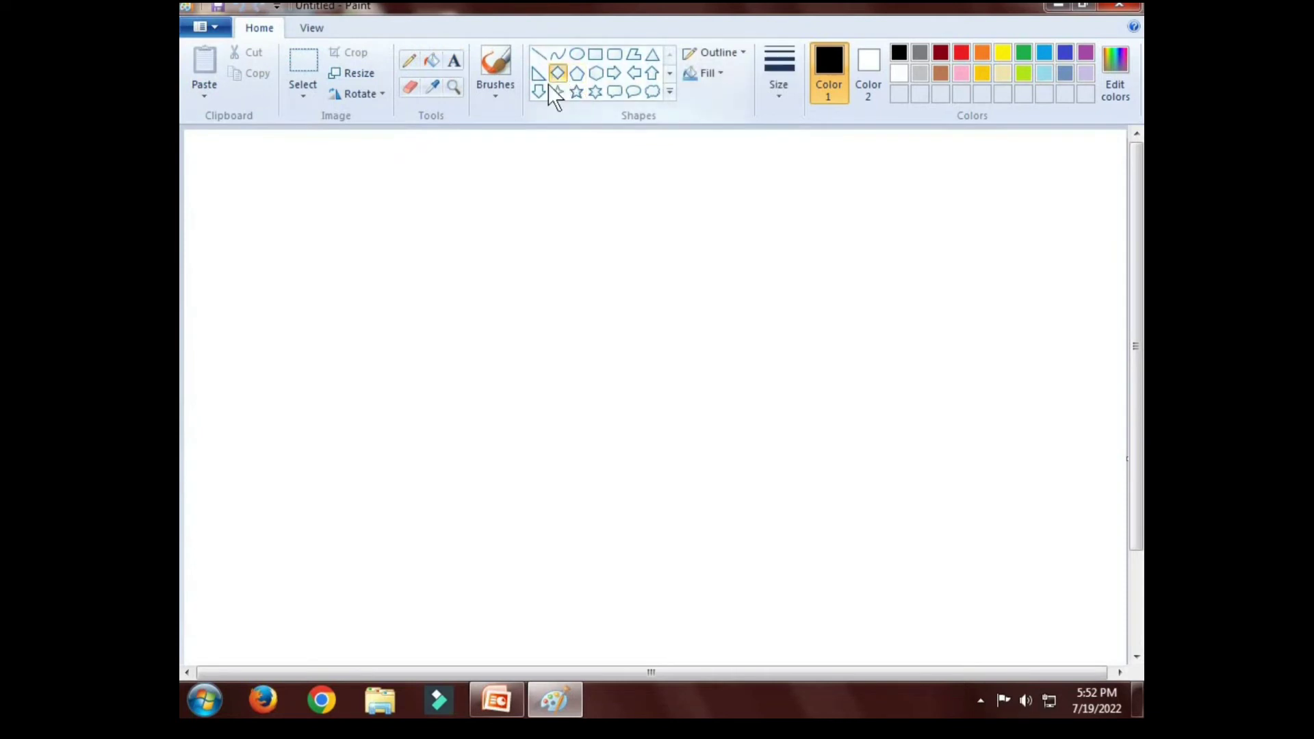
{"action": "left_click_drag", "start_coordinate": [559, 181], "coordinate": [742, 446]}
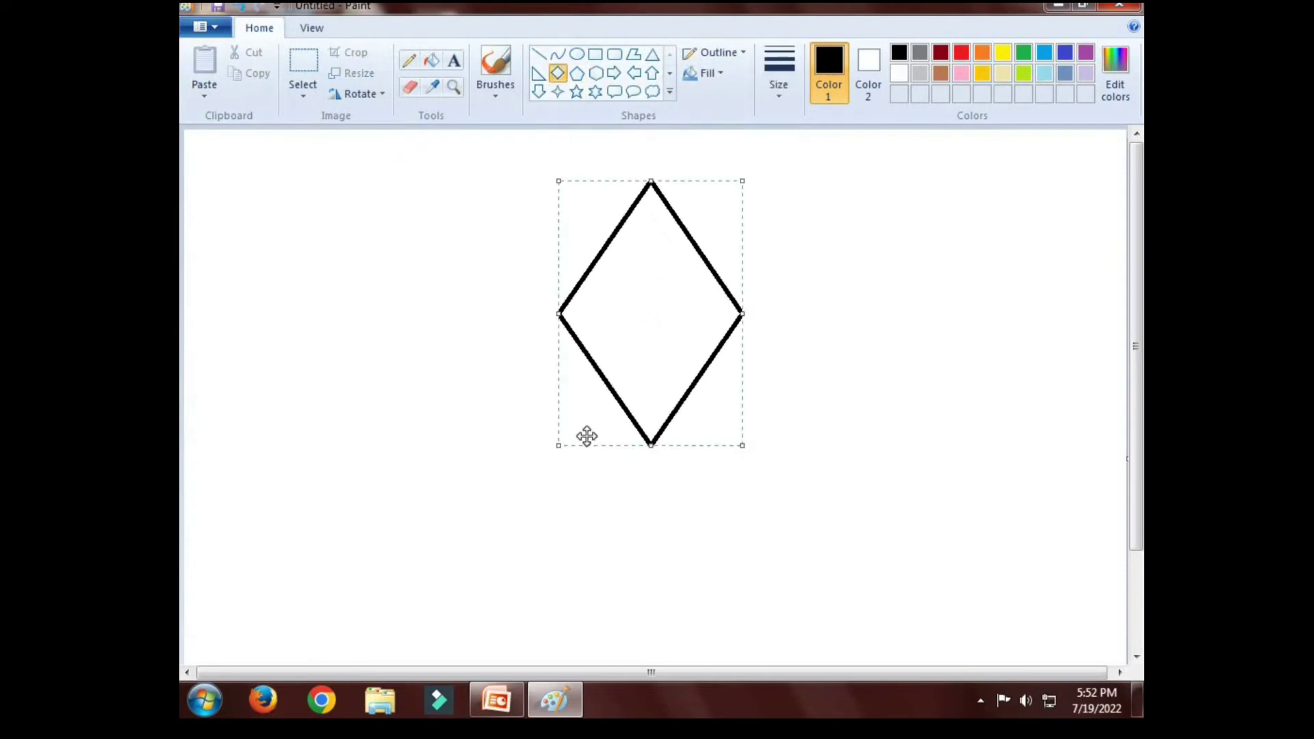
{"action": "left_click", "coordinate": [538, 54]}
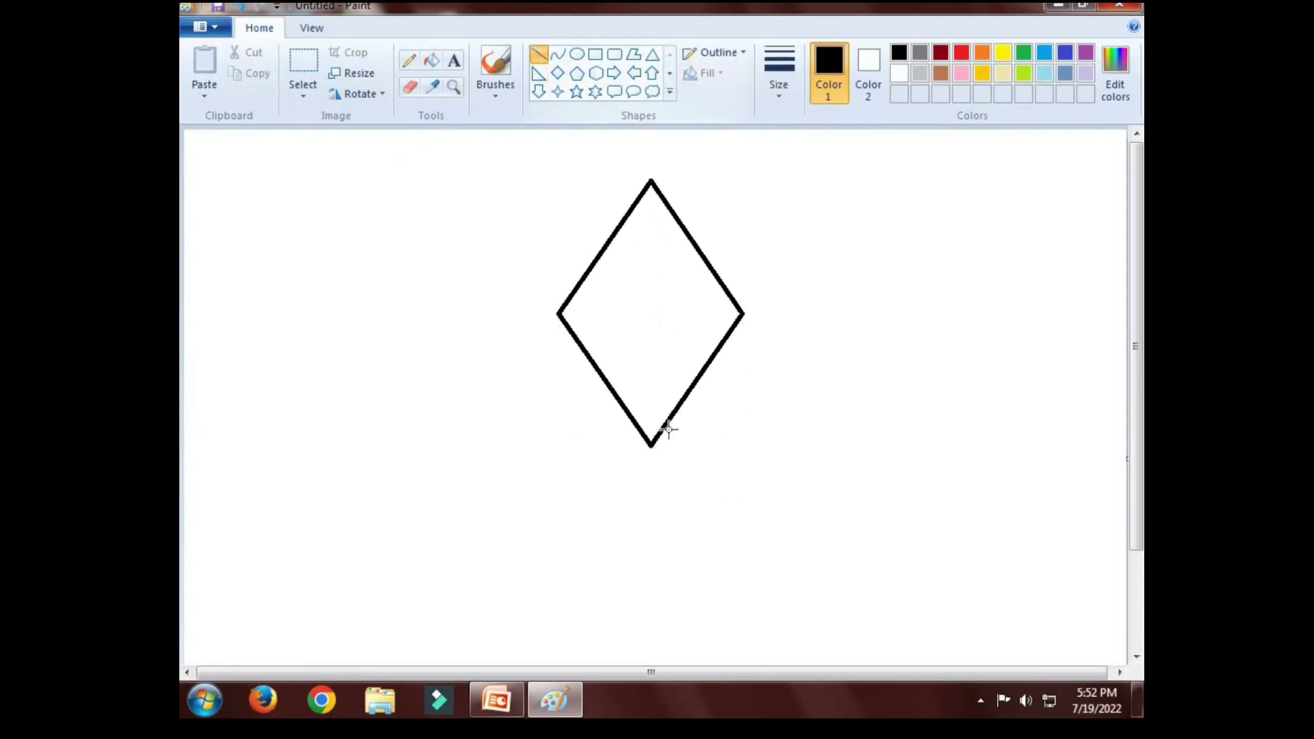
{"action": "mouse_move", "coordinate": [634, 422]}
{"action": "left_mouse_down"}
{"action": "mouse_move", "coordinate": [561, 483]}
{"action": "mouse_move", "coordinate": [681, 505]}
{"action": "mouse_move", "coordinate": [555, 490]}
{"action": "left_mouse_up"}
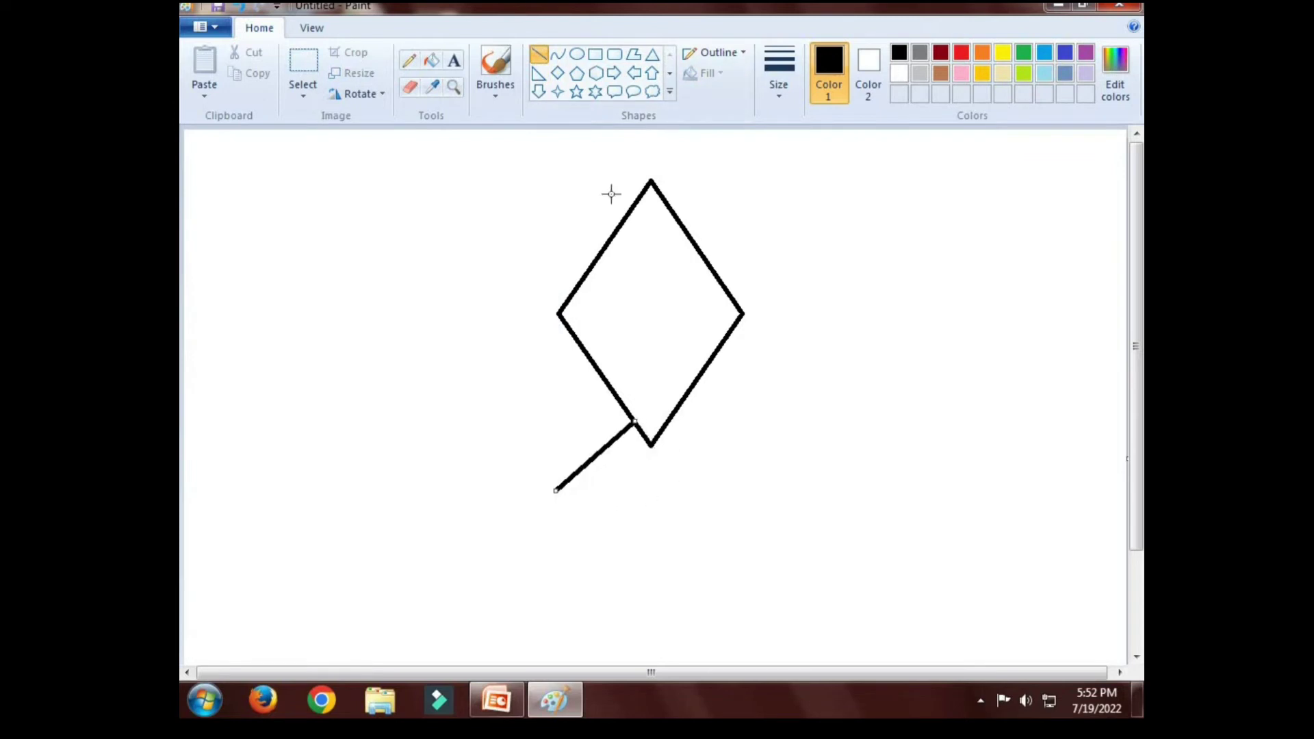
- Color the slanted line and the diamond's inside dark red, and fill the background with orange
{"action": "left_click", "coordinate": [941, 51]}
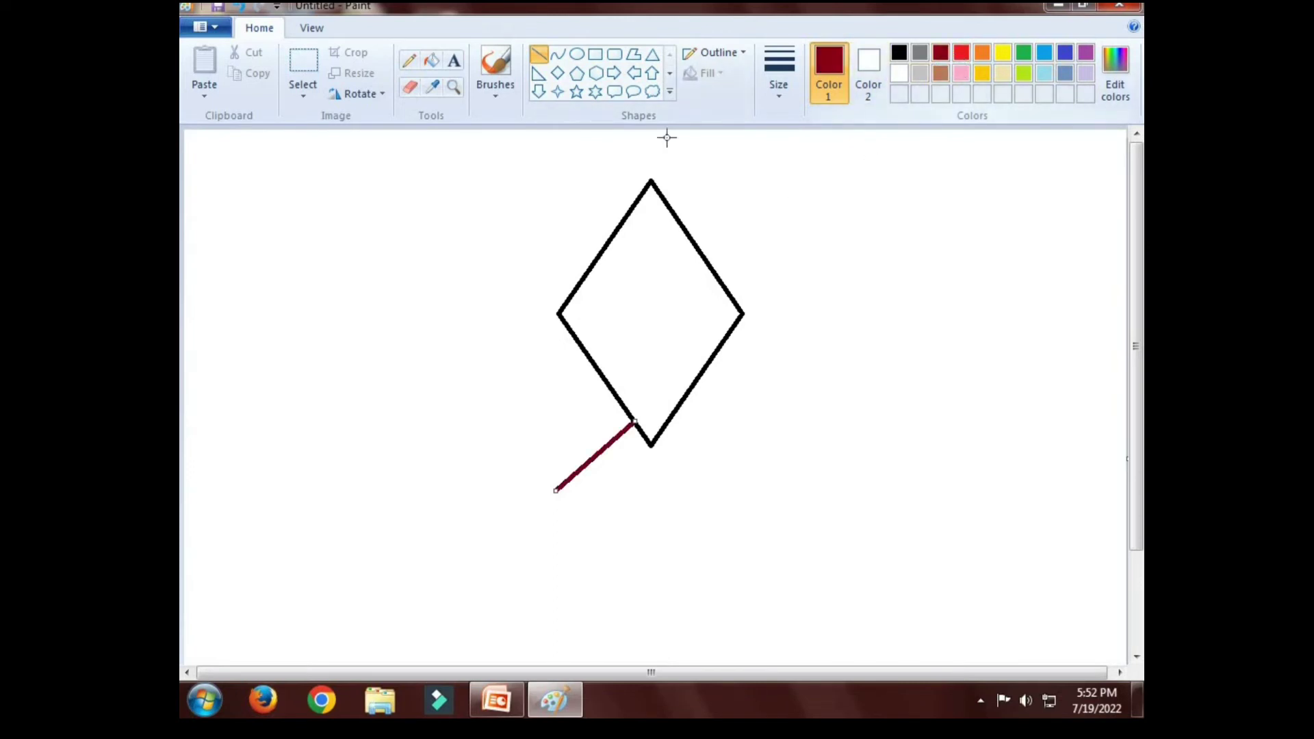
{"action": "left_click", "coordinate": [432, 60]}
{"action": "left_click", "coordinate": [660, 311]}
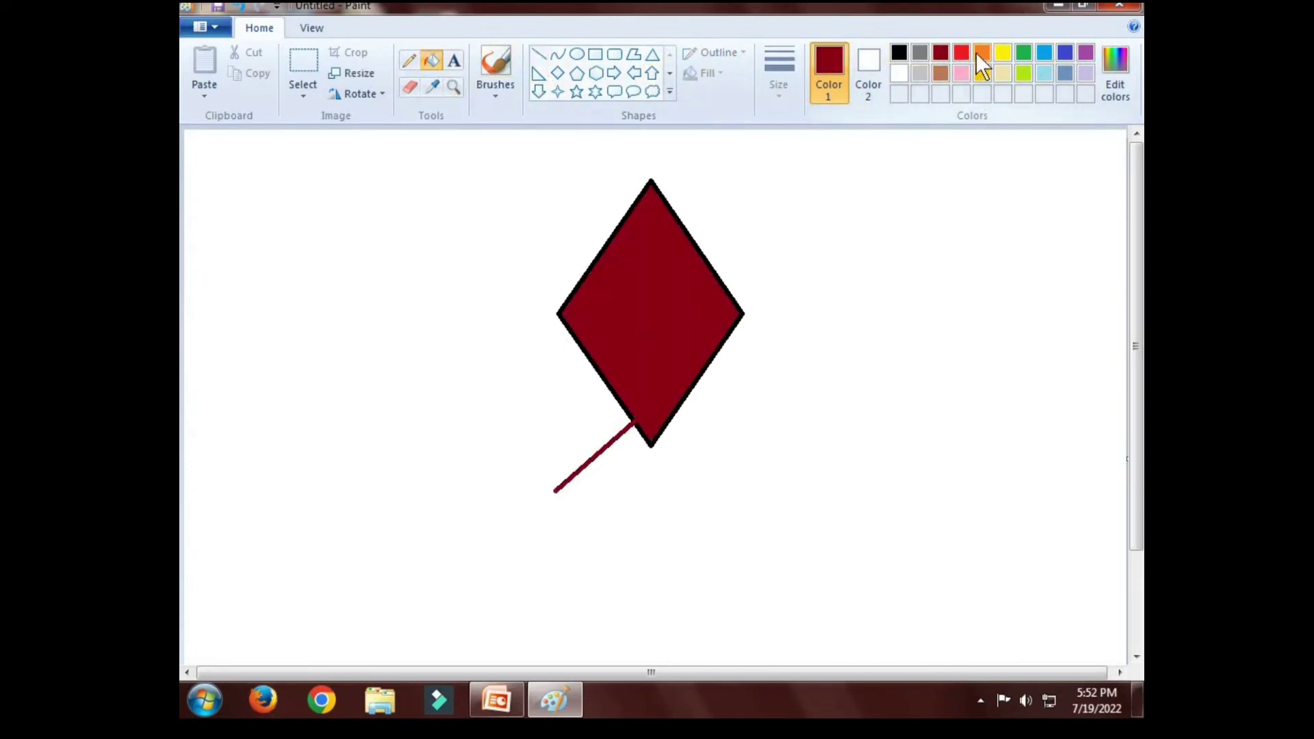
{"action": "left_click", "coordinate": [981, 52]}
{"action": "left_click", "coordinate": [422, 194]}
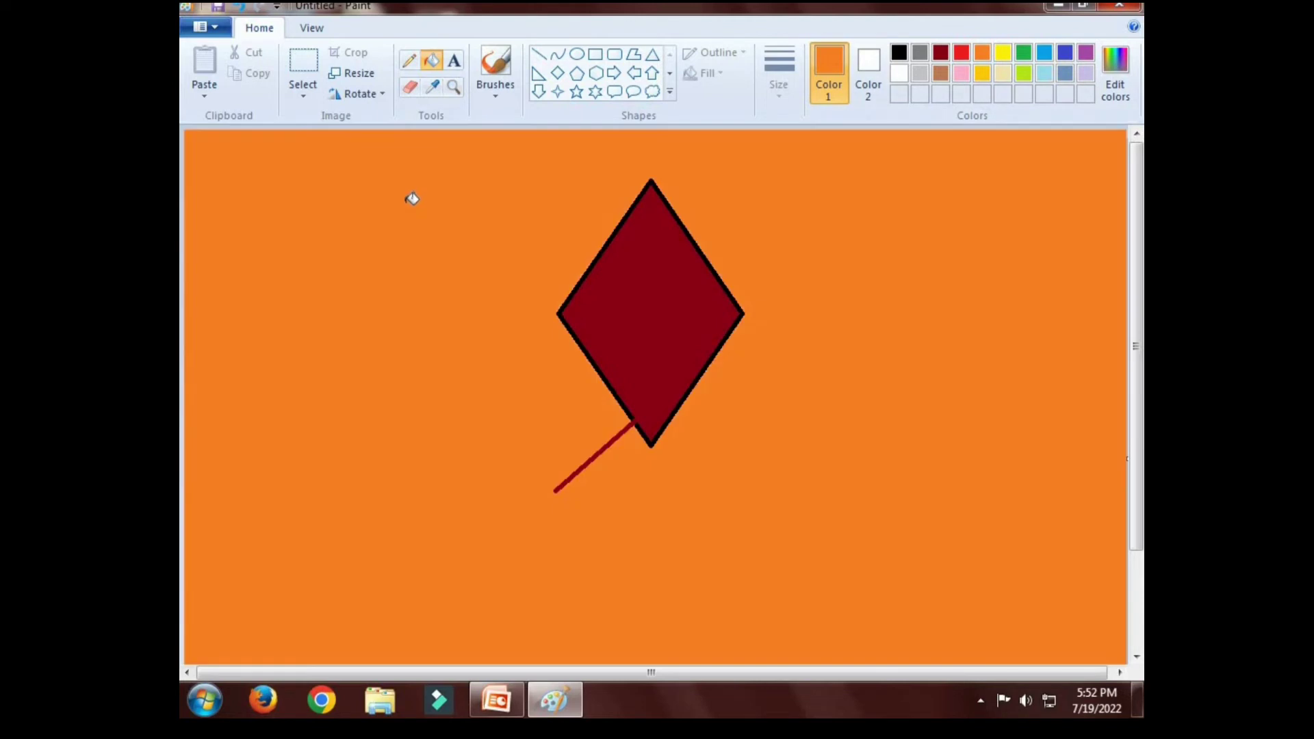
- Save the diamond picture as kite in the School folder and close Paint
{"action": "left_click", "coordinate": [210, 26]}
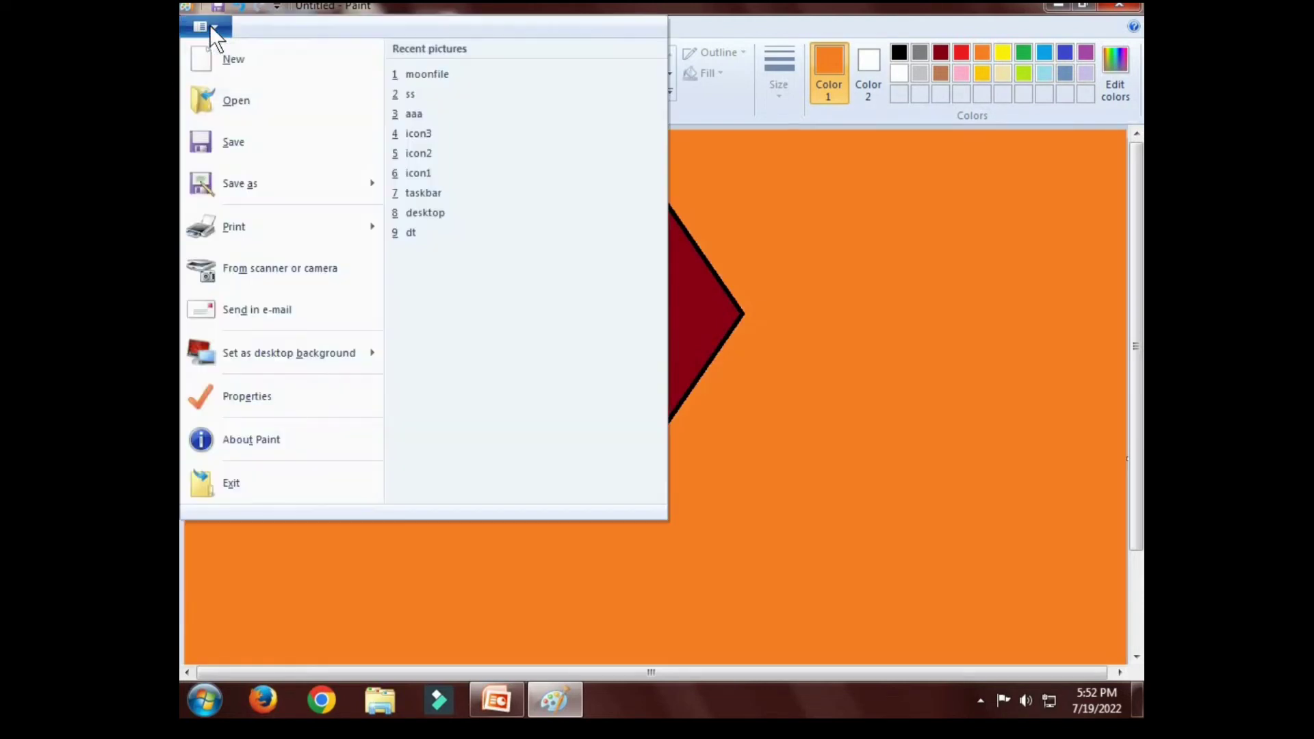
{"action": "left_click", "coordinate": [258, 141]}
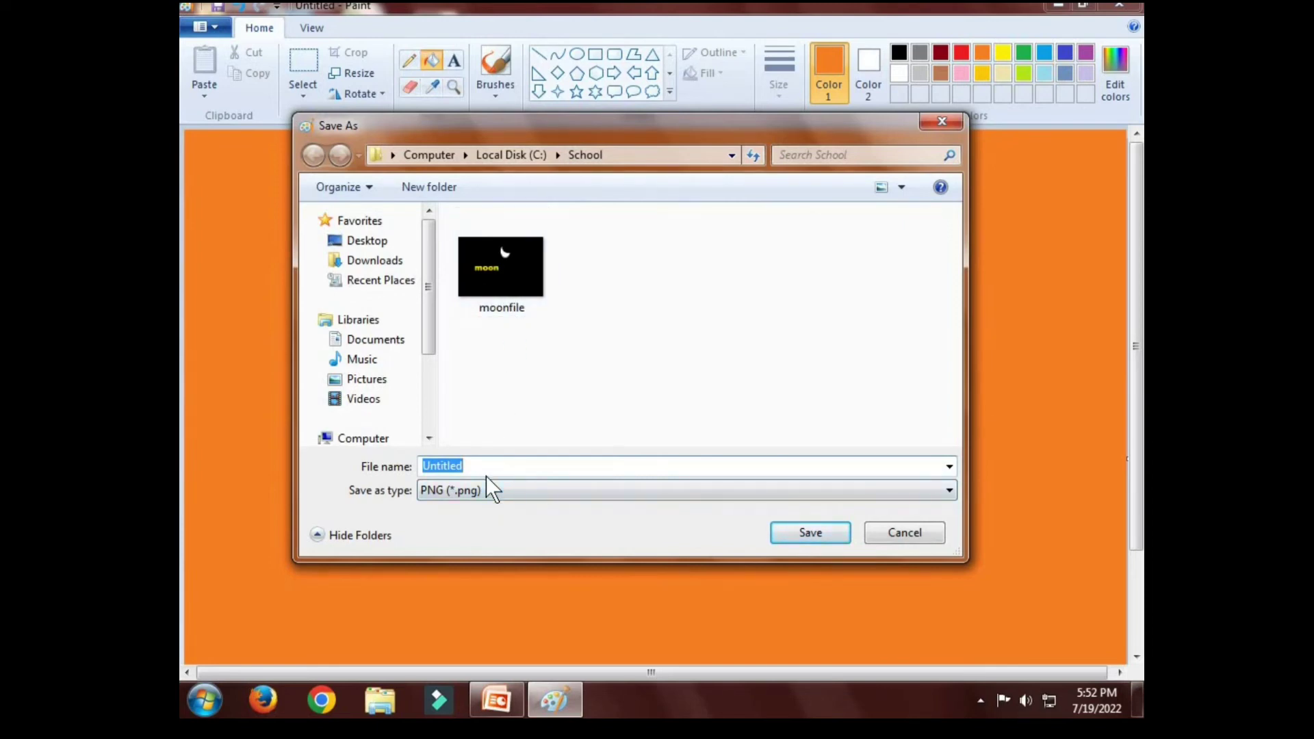
{"action": "type", "text": "kite"}
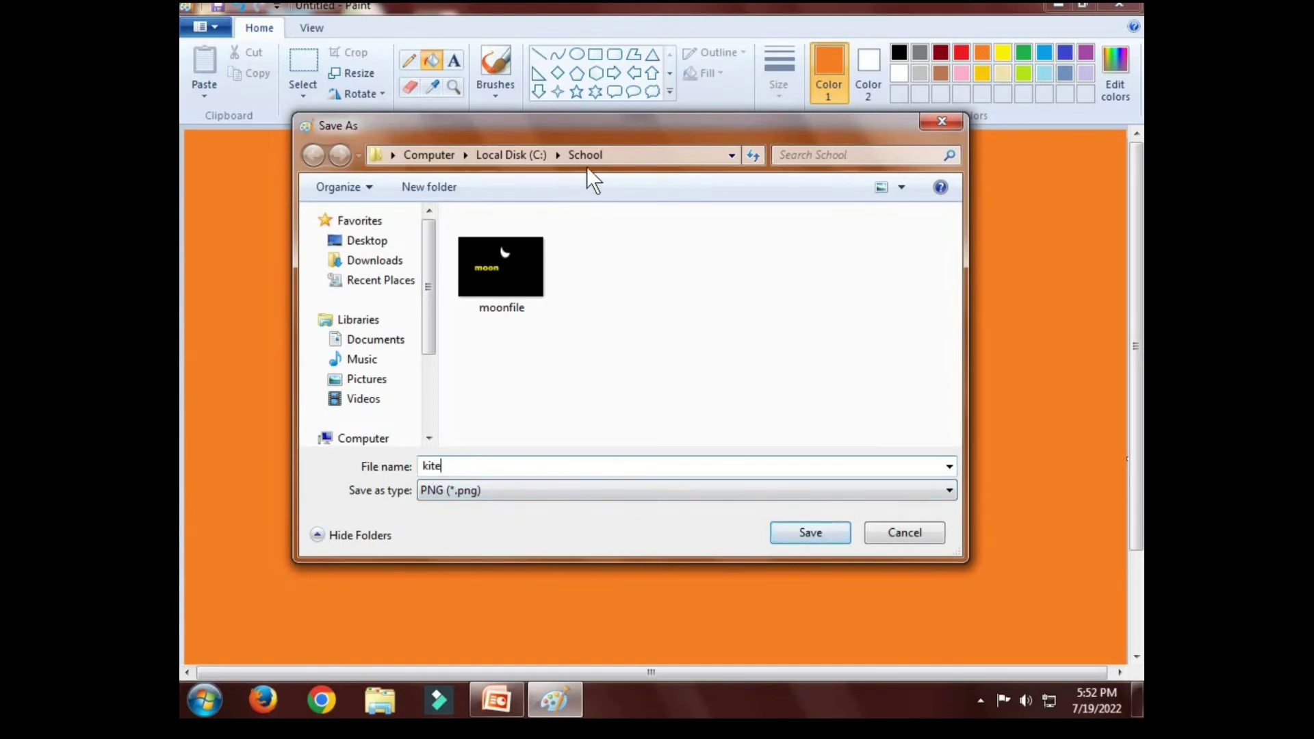
{"action": "left_click", "coordinate": [814, 534]}
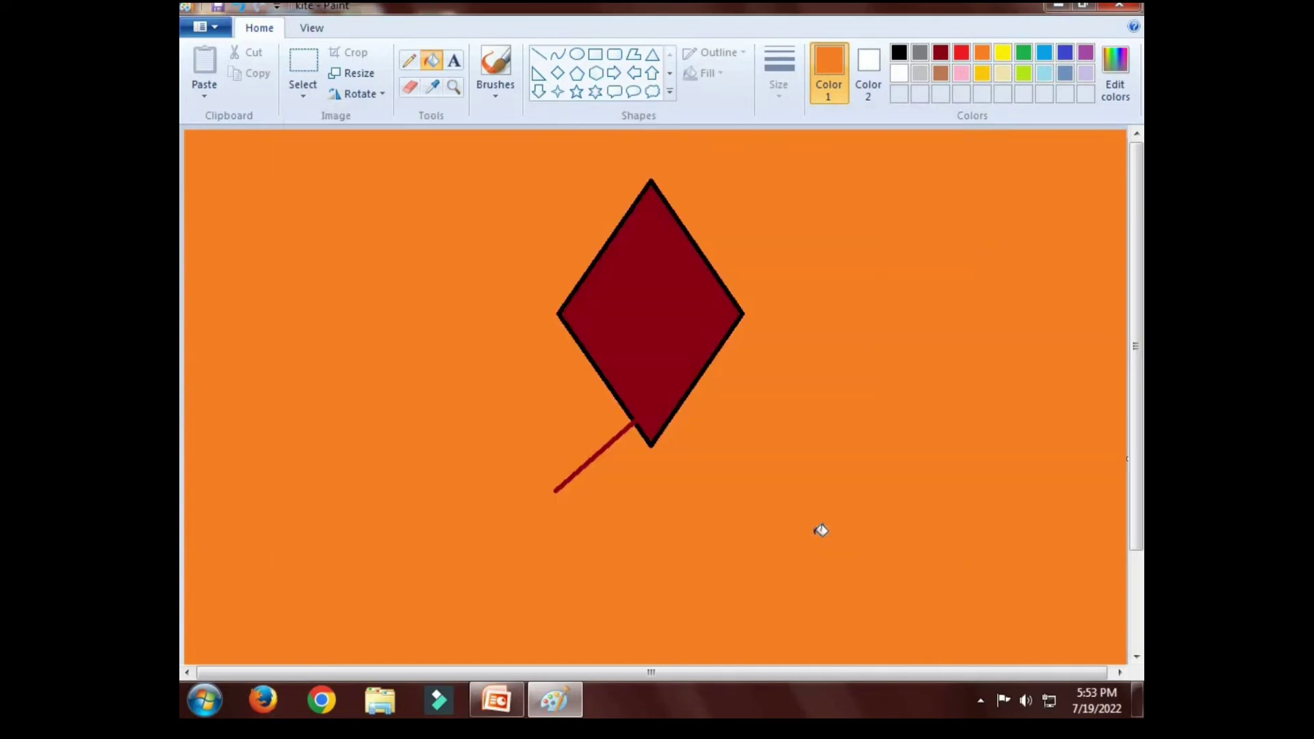
{"action": "left_click", "coordinate": [1120, 6]}
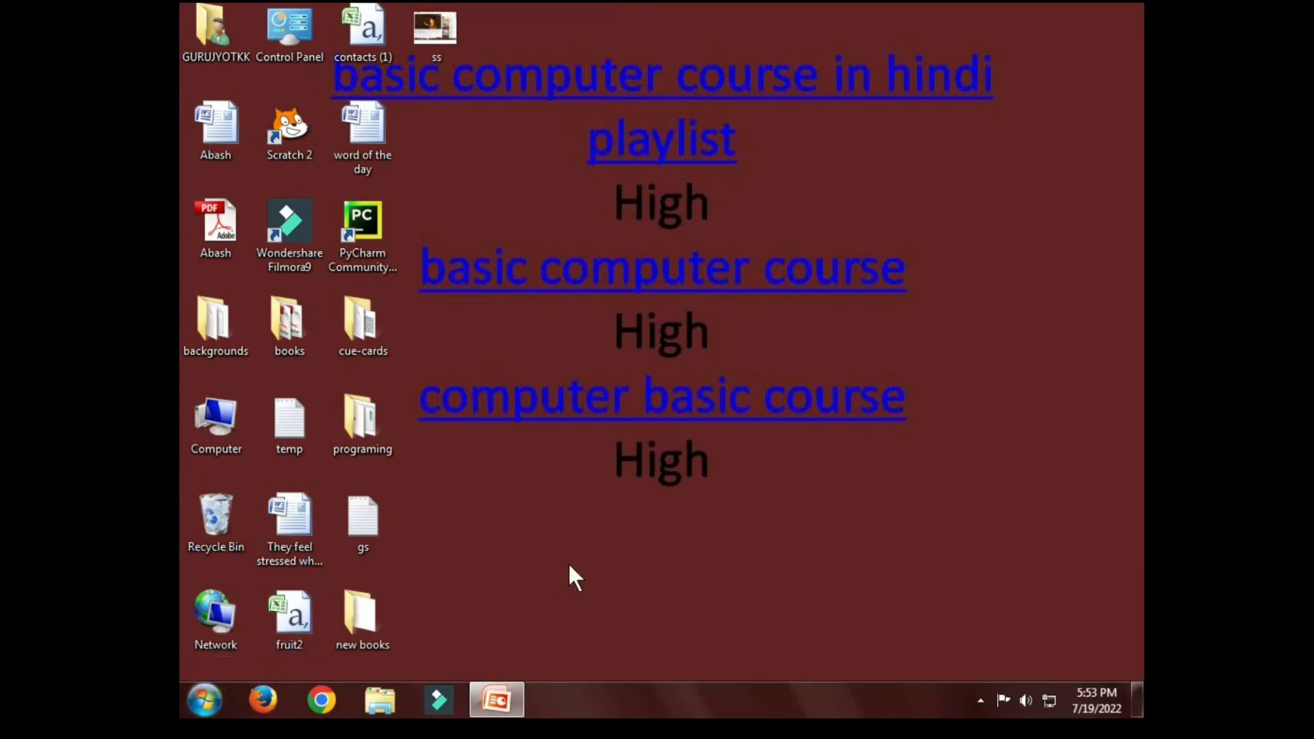
- Launch Windows Explorer with the Run command explorer and switch the Libraries display to the List view
{"action": "key", "text": "super+r"}
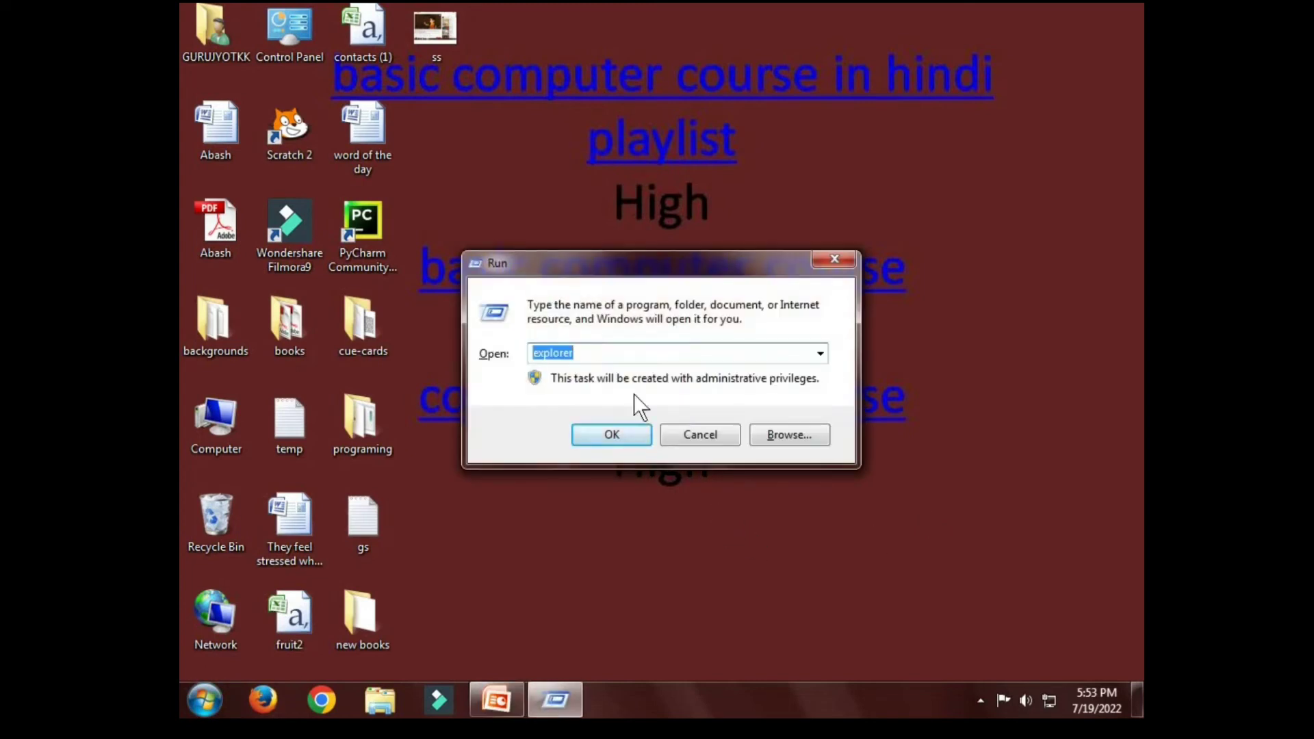
{"action": "left_click", "coordinate": [606, 431]}
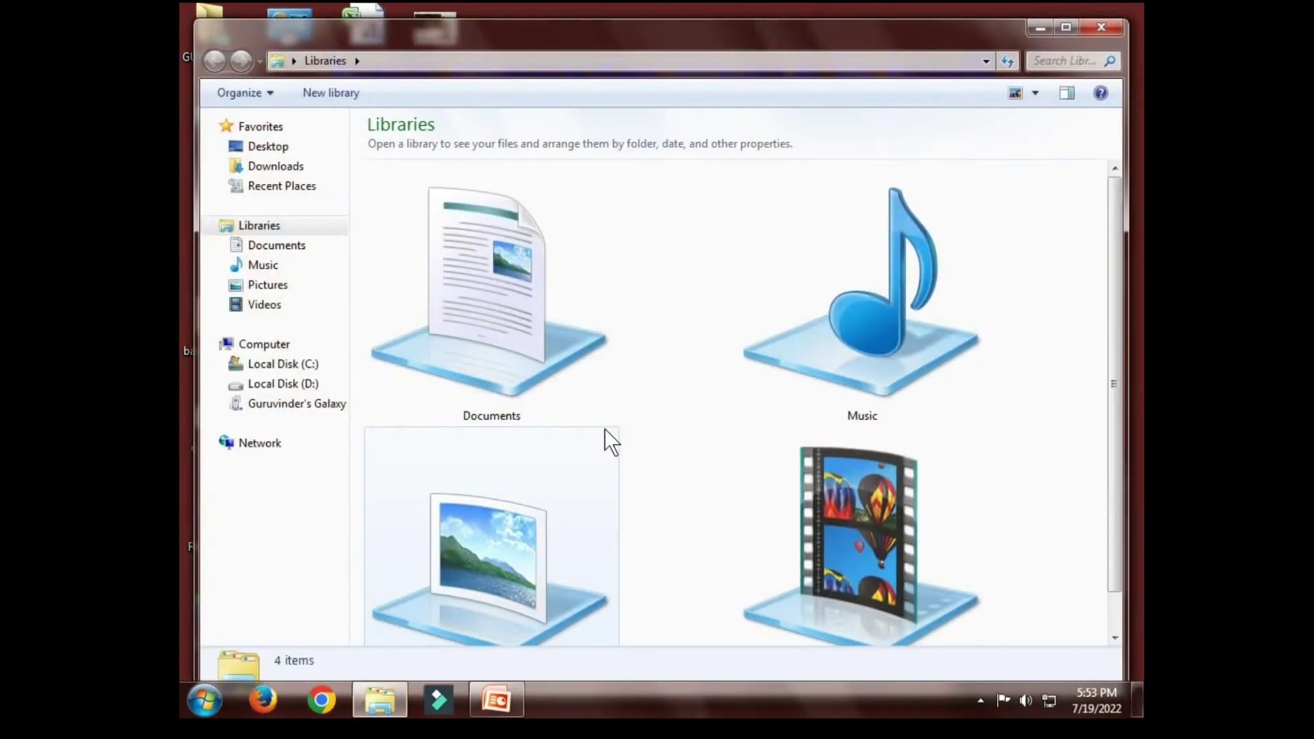
{"action": "left_click", "coordinate": [1032, 92]}
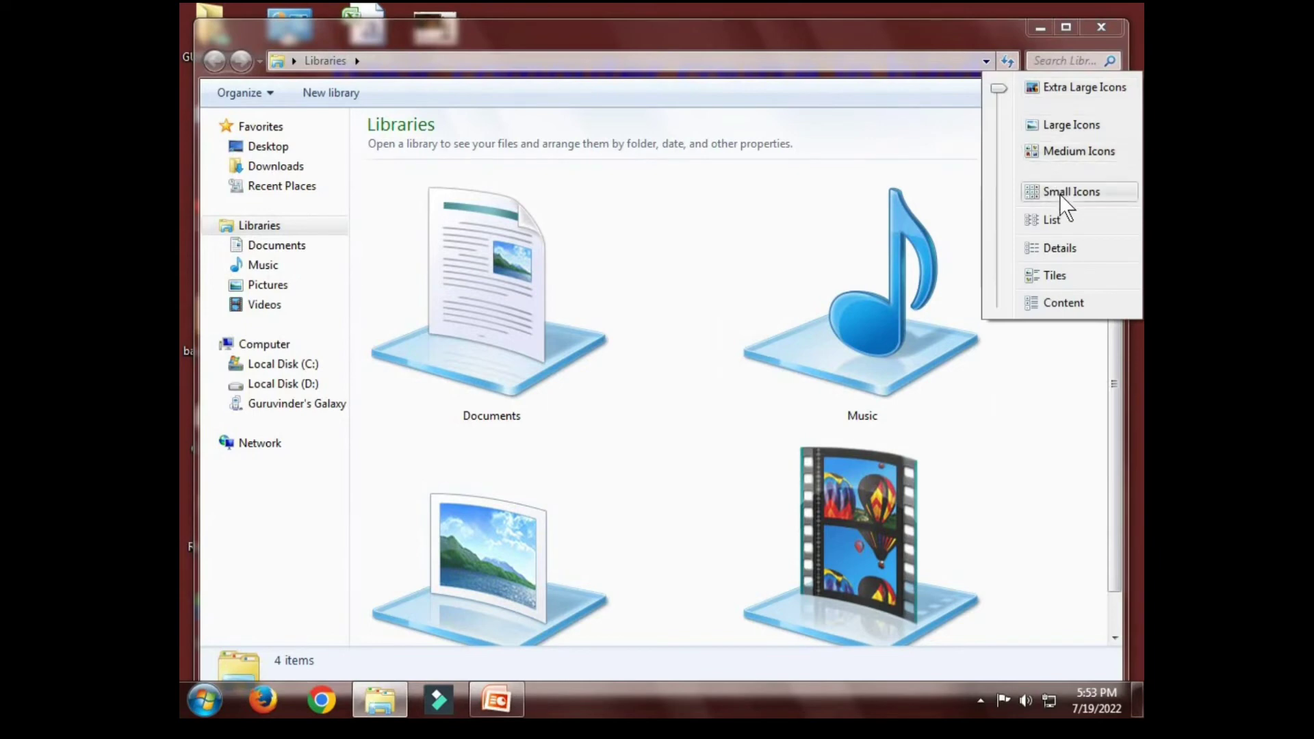
{"action": "left_click", "coordinate": [1052, 219]}
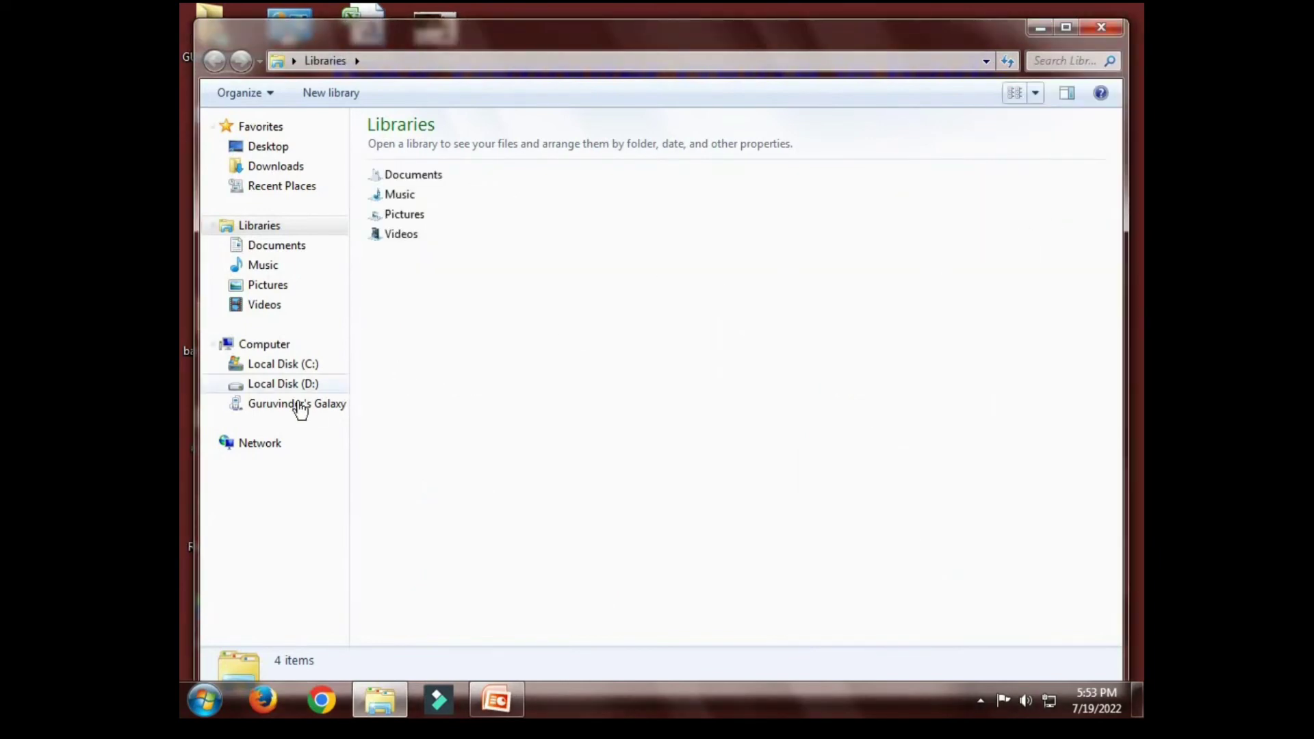
- Open the School folder in Local Disk (C:) to show its saved pictures
{"action": "left_click", "coordinate": [299, 365]}
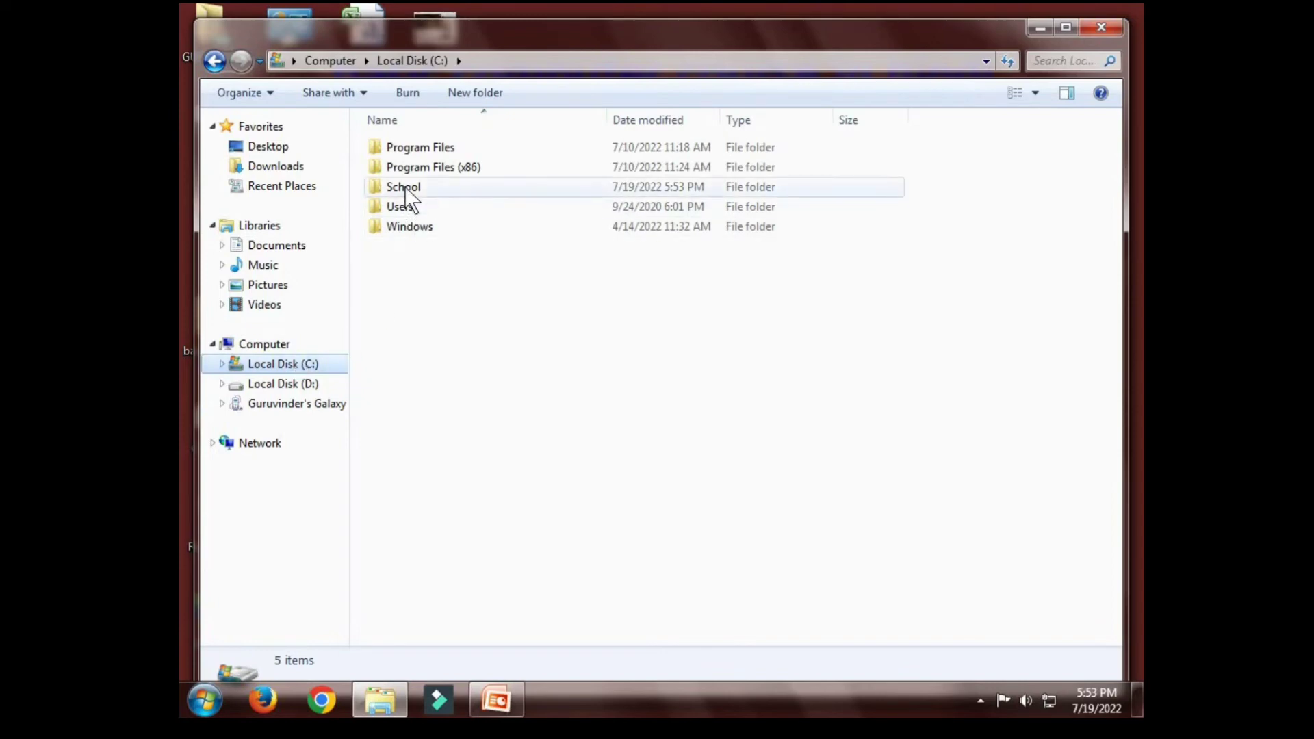
{"action": "mouse_move", "coordinate": [404, 186]}
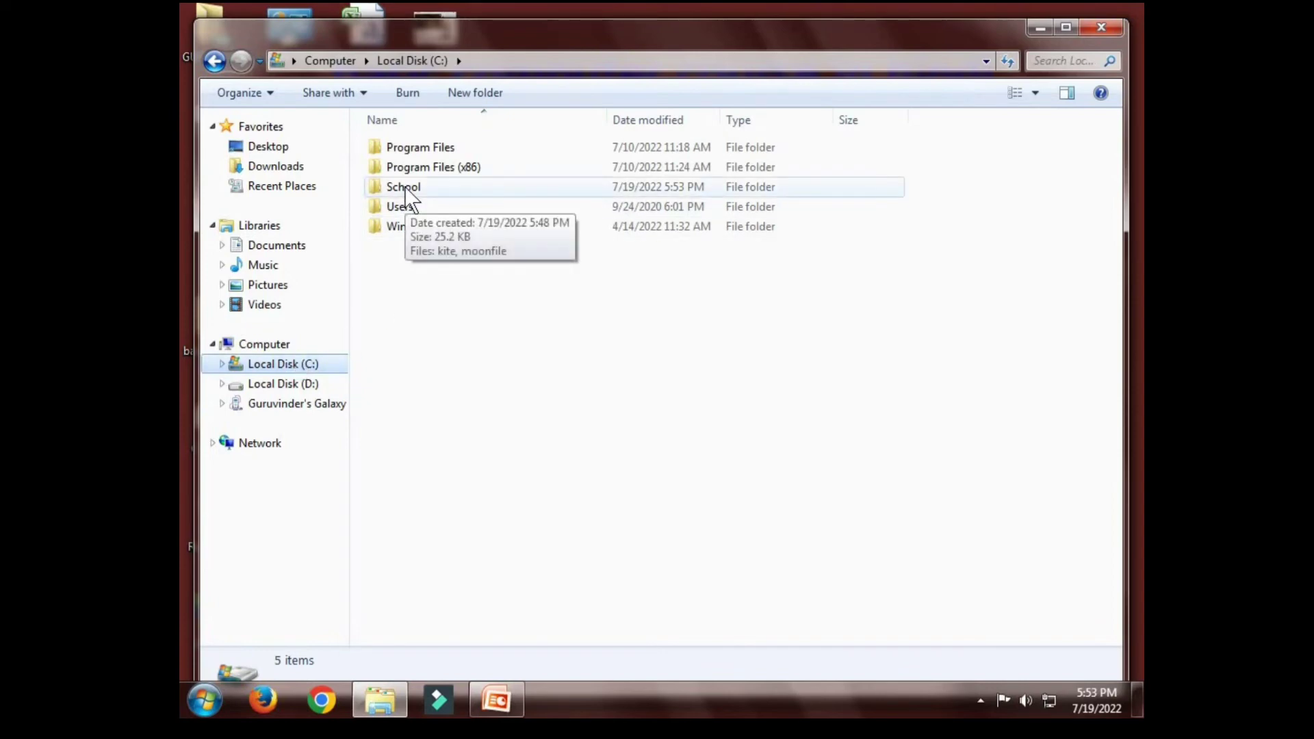
{"action": "double_click", "coordinate": [405, 186]}
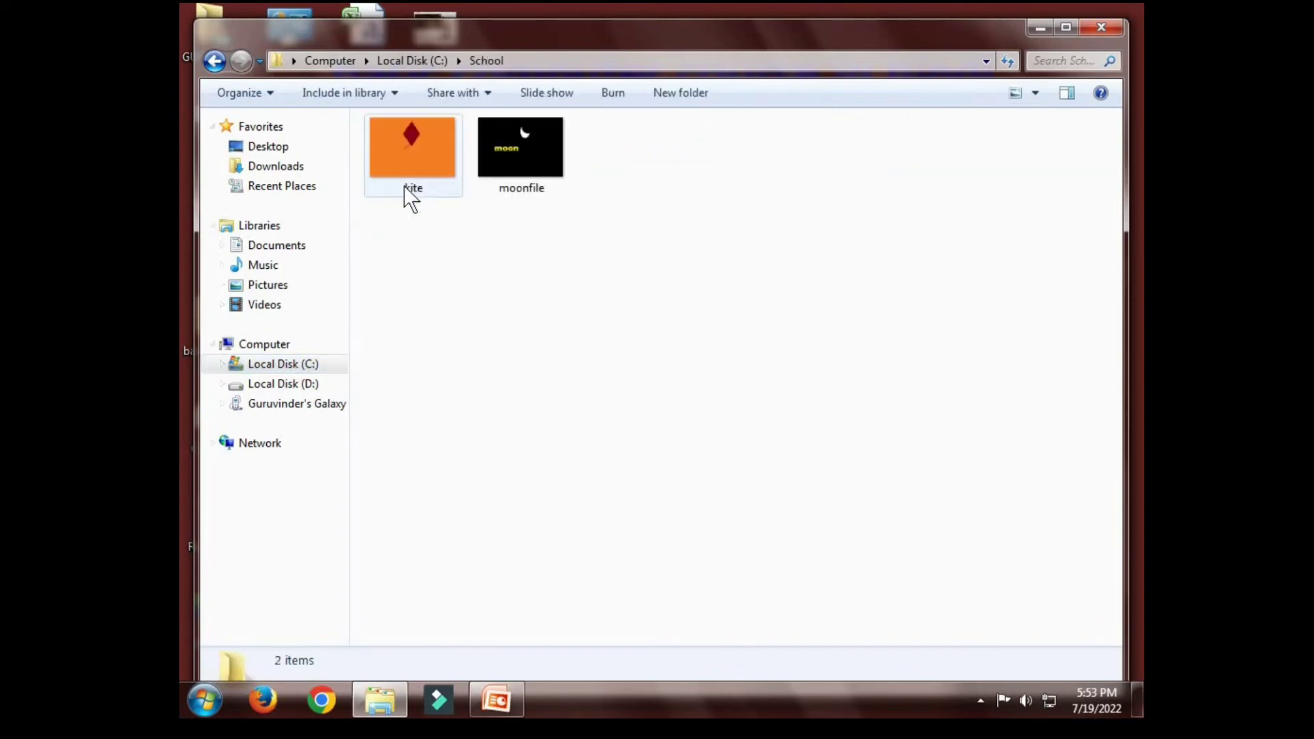
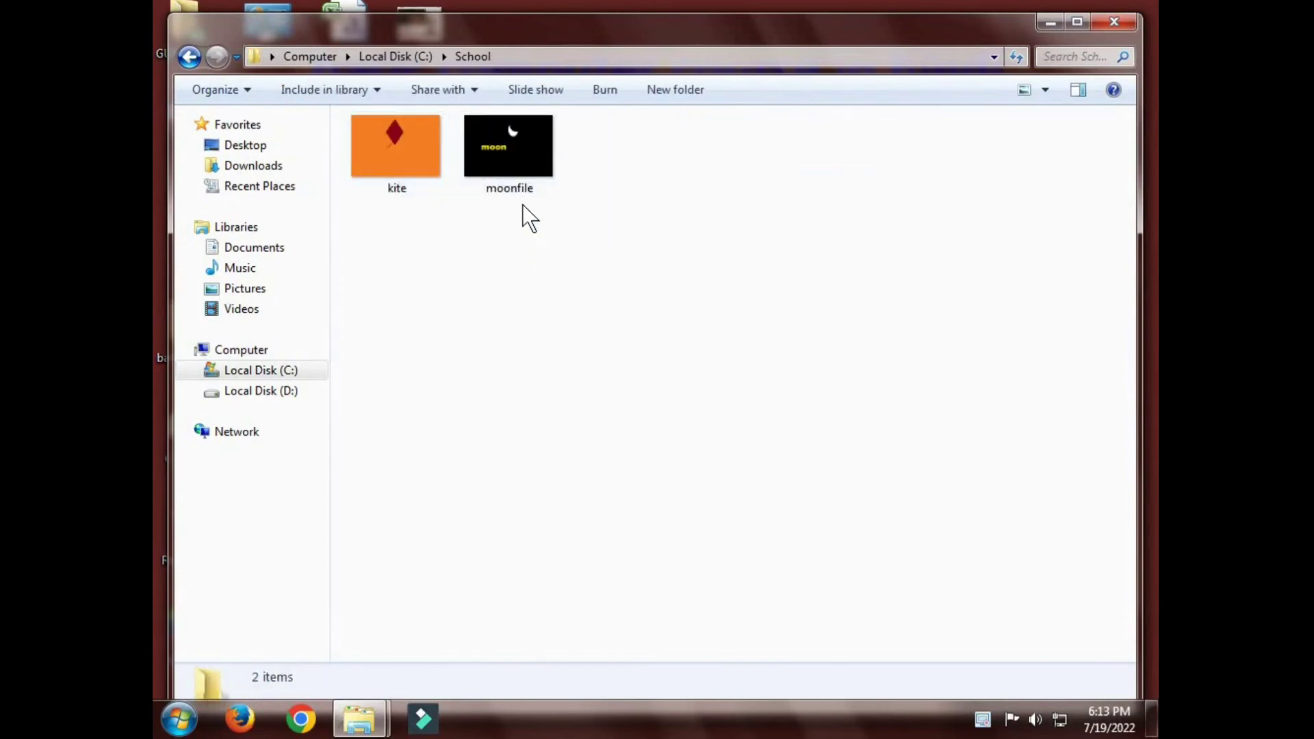
- Practise selecting moonfile alone and drawing a selection box over the pictures, clearing the selection each time
{"action": "mouse_move", "coordinate": [513, 154]}
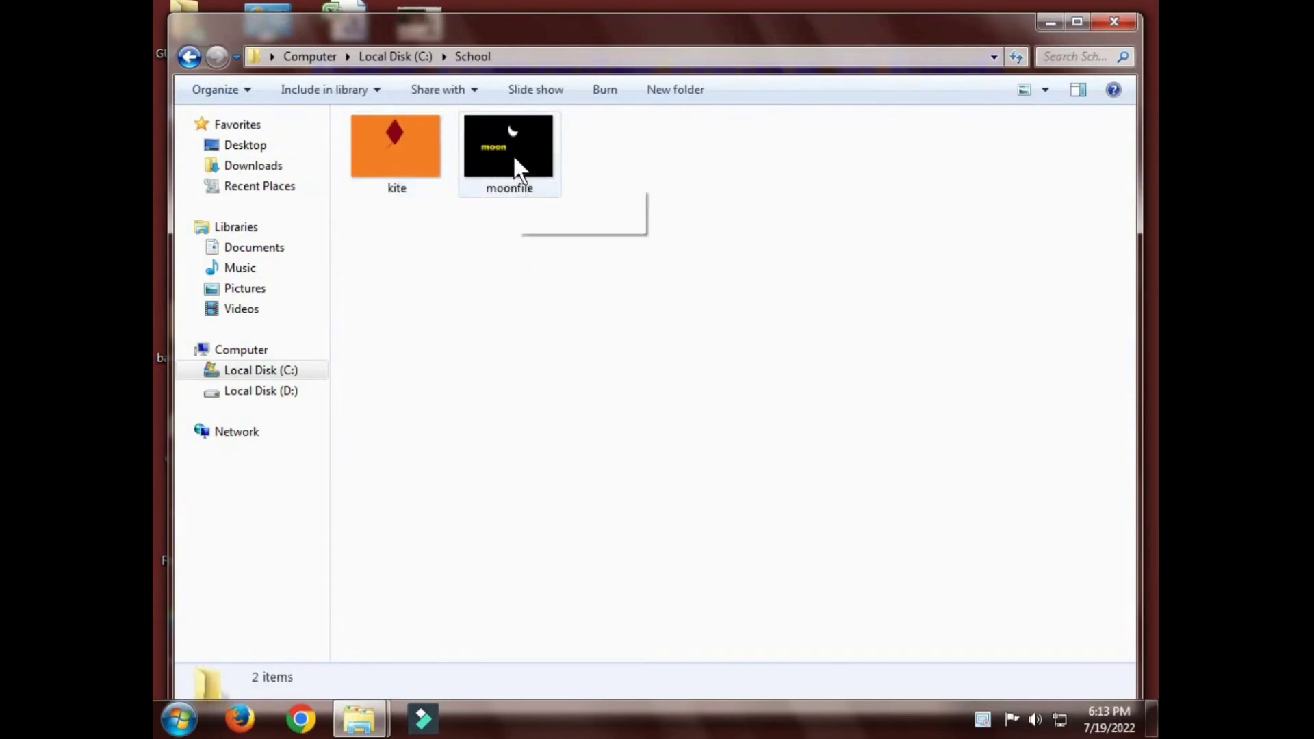
{"action": "left_click", "coordinate": [514, 160]}
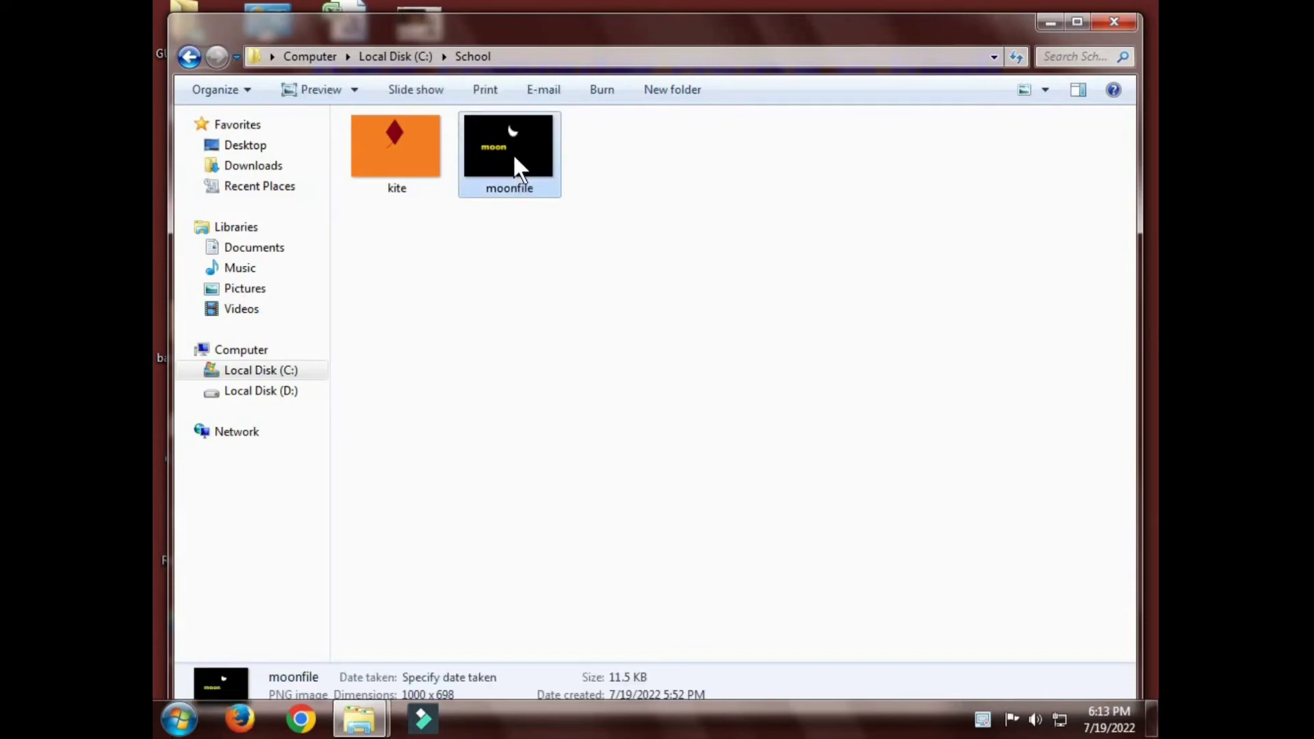
{"action": "left_click", "coordinate": [595, 256]}
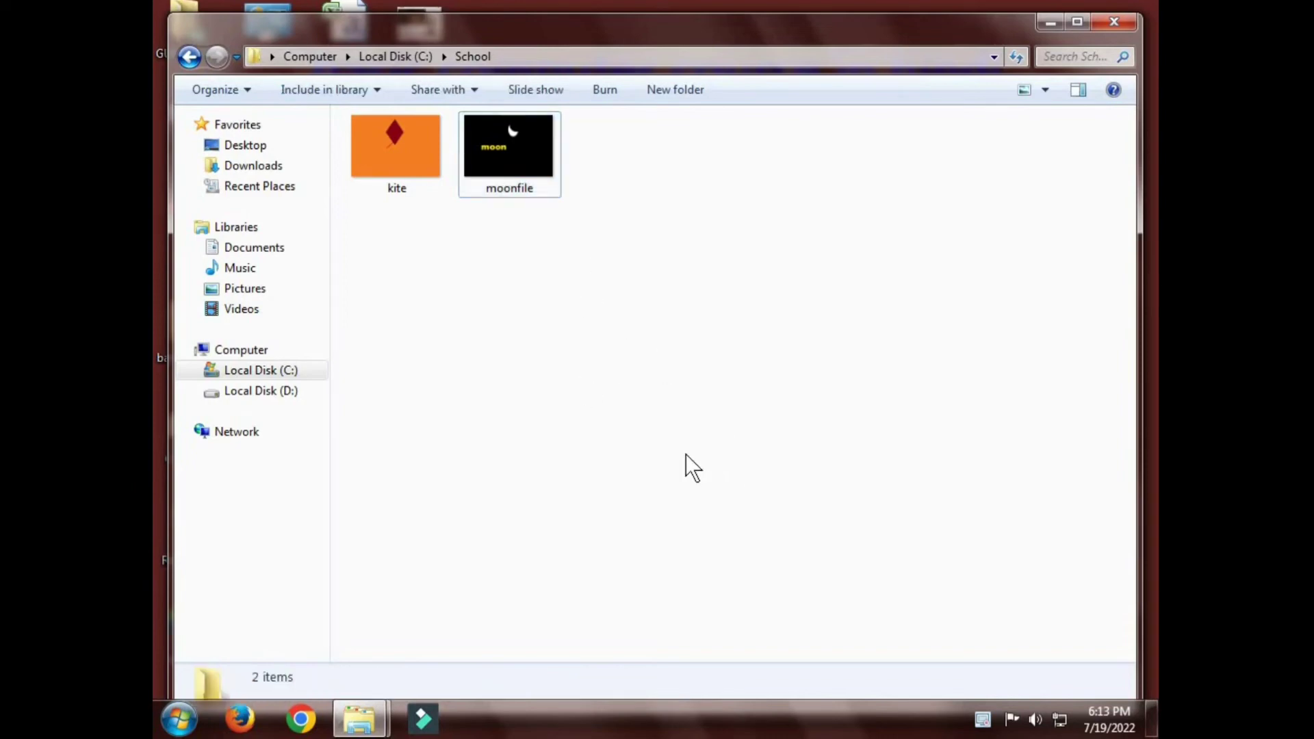
{"action": "left_click_drag", "start_coordinate": [684, 452], "coordinate": [346, 115]}
{"action": "left_click", "coordinate": [346, 116]}
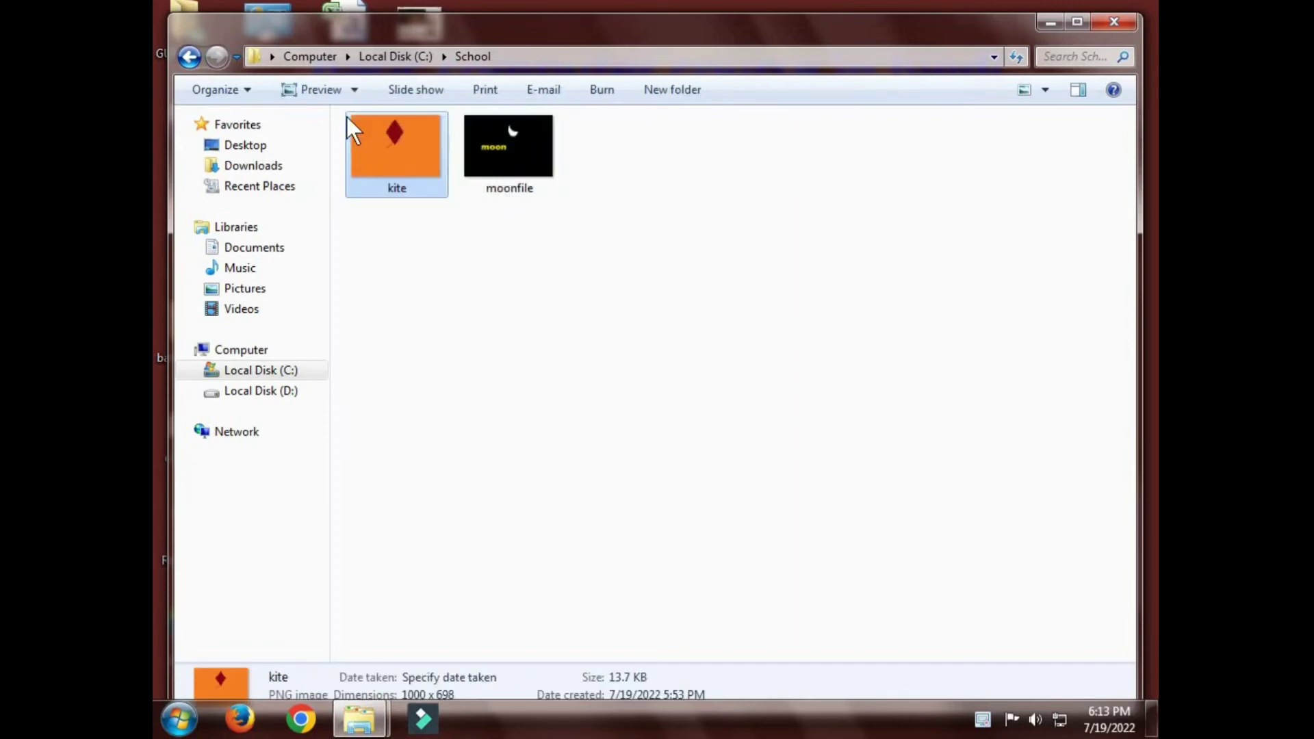
{"action": "left_click", "coordinate": [590, 236]}
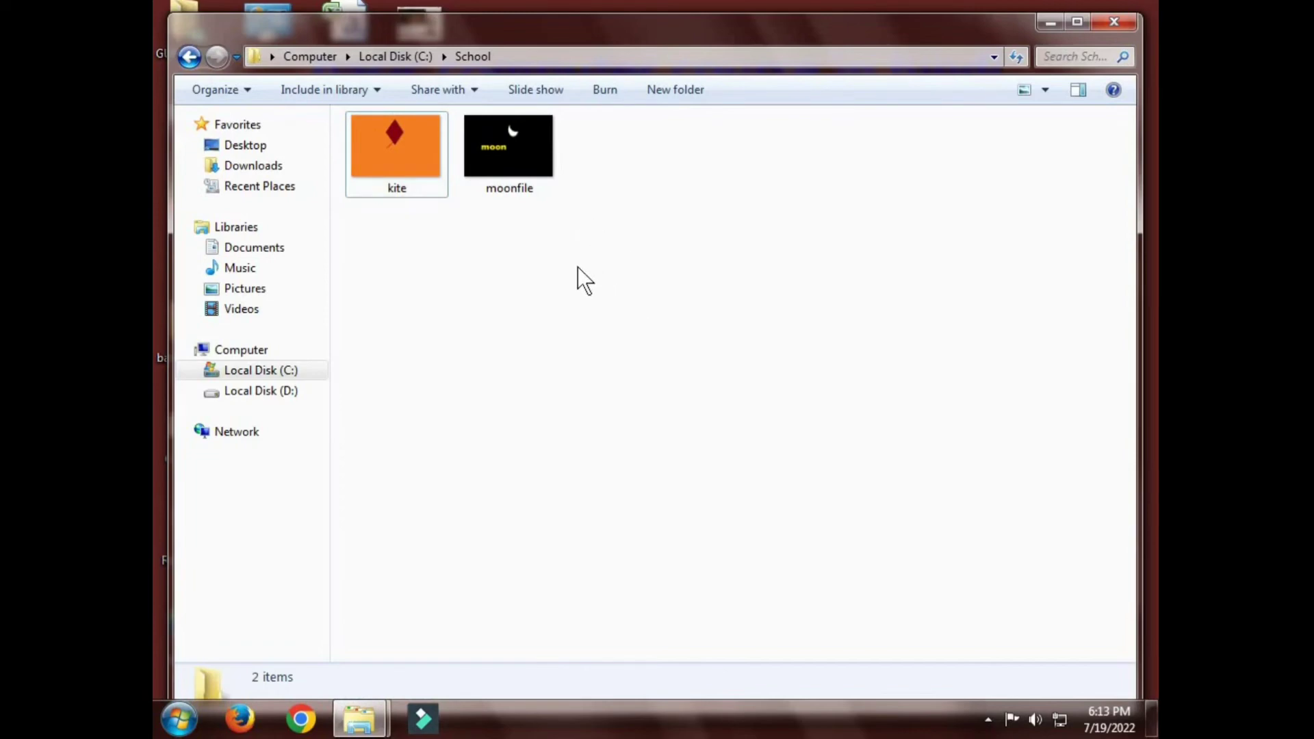
- Select the kite and moonfile pictures together, delete them to the Recycle Bin, and close the School folder
{"action": "left_click", "coordinate": [408, 165]}
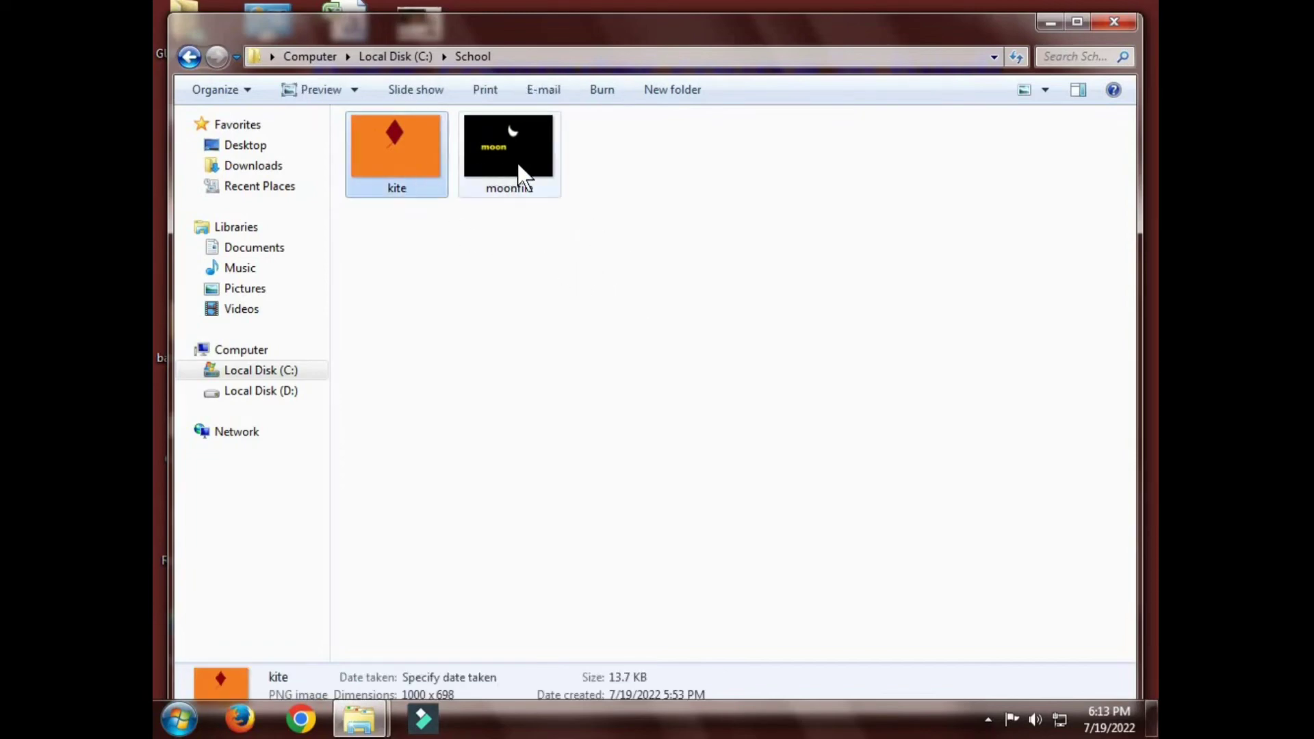
{"action": "left_click", "coordinate": [518, 166], "text": "ctrl"}
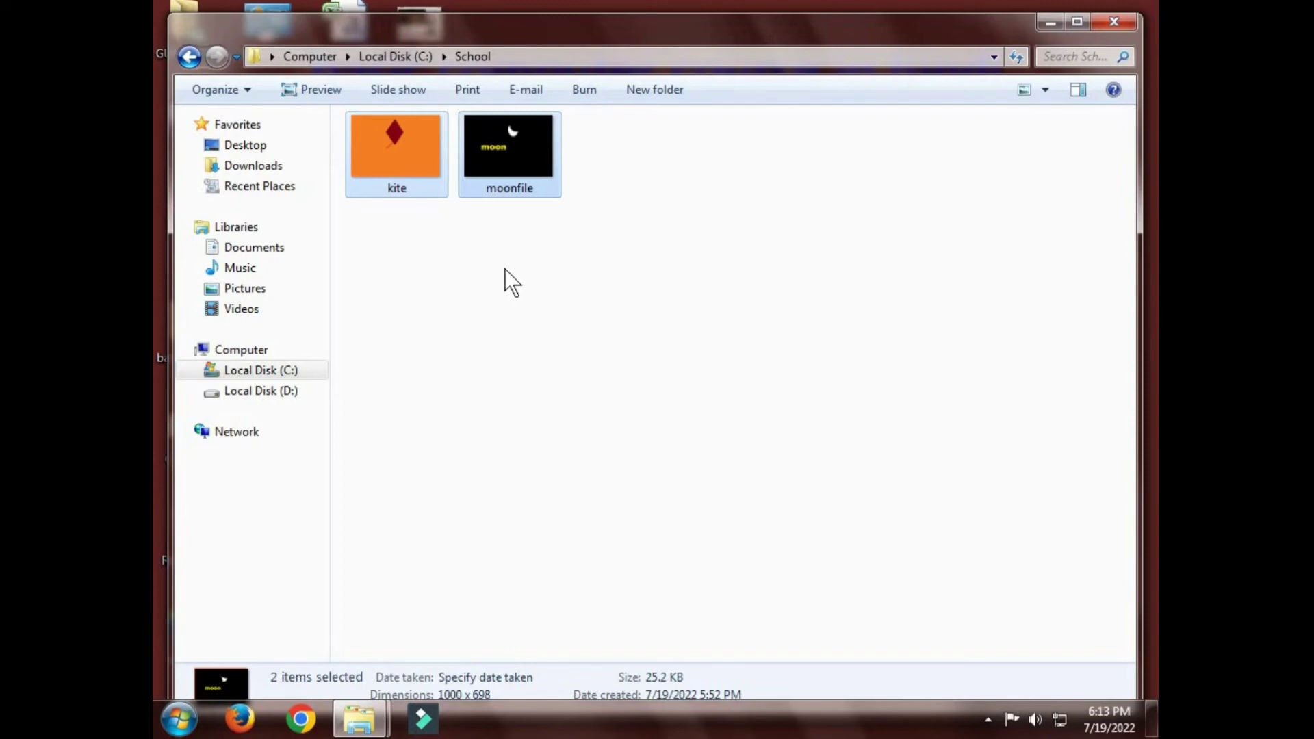
{"action": "key", "text": "Delete"}
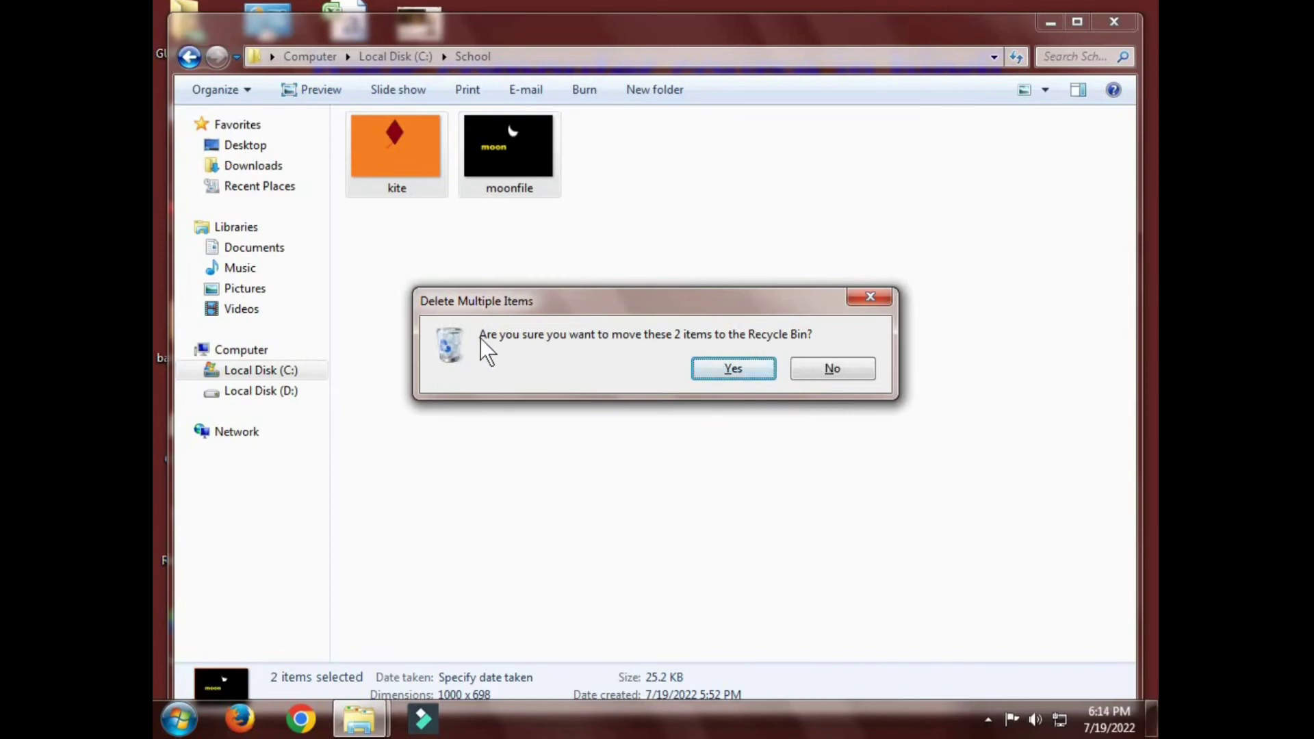
{"action": "left_click", "coordinate": [734, 369]}
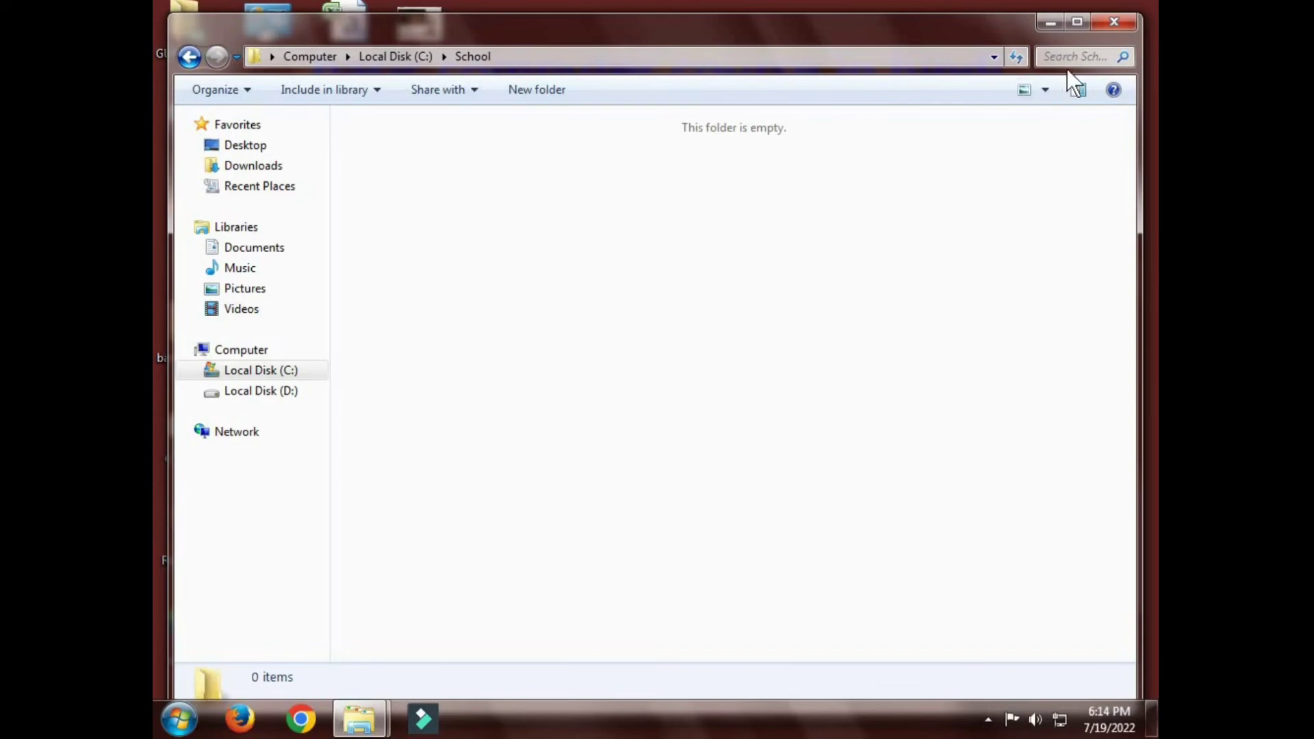
{"action": "left_click", "coordinate": [1113, 17]}
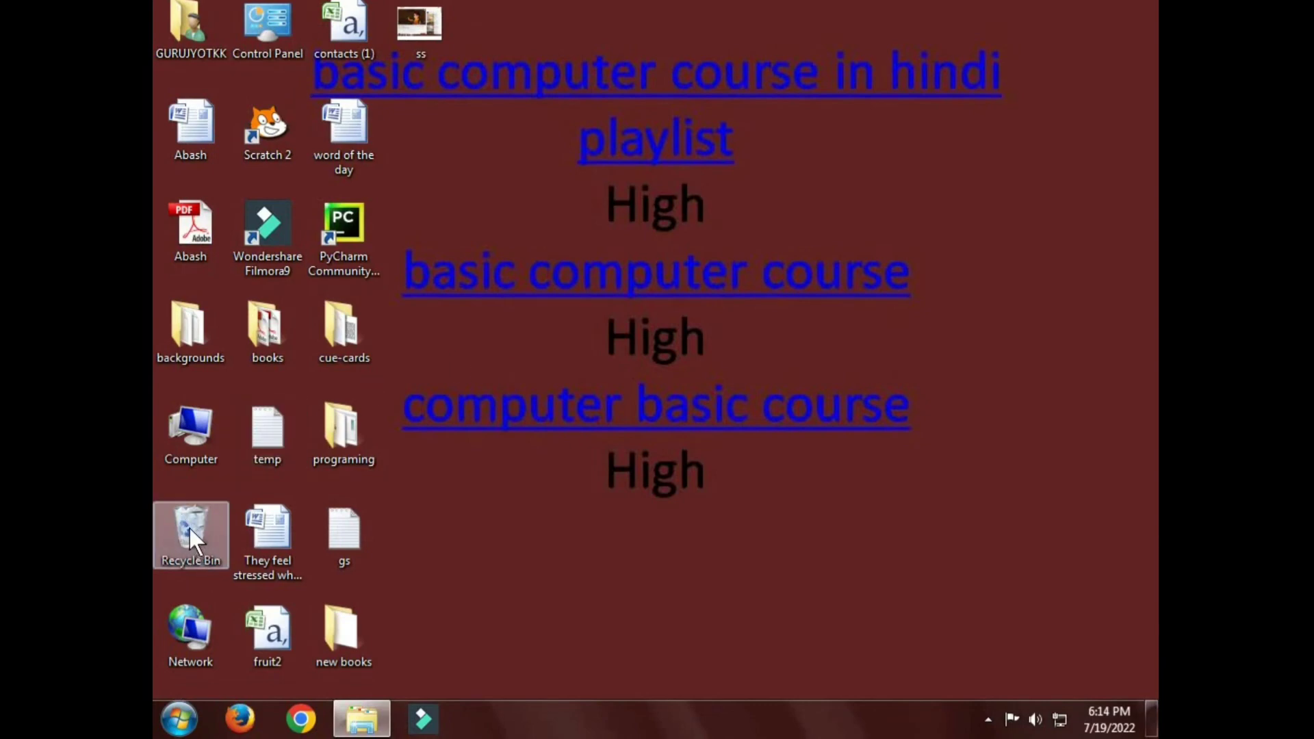
- Open the Recycle Bin, find the deleted moonfile picture, and restore it to its original location
{"action": "double_click", "coordinate": [190, 527]}
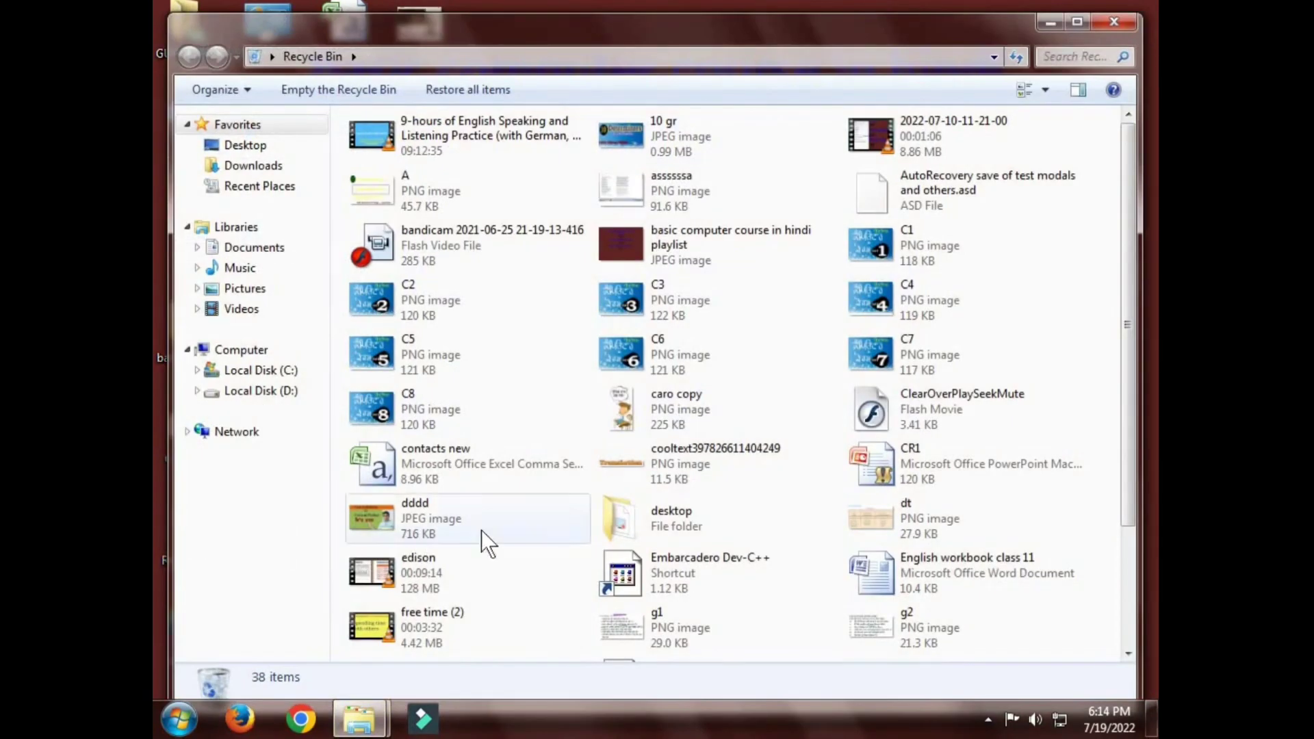
{"action": "left_click_drag", "start_coordinate": [1123, 271], "coordinate": [1150, 321]}
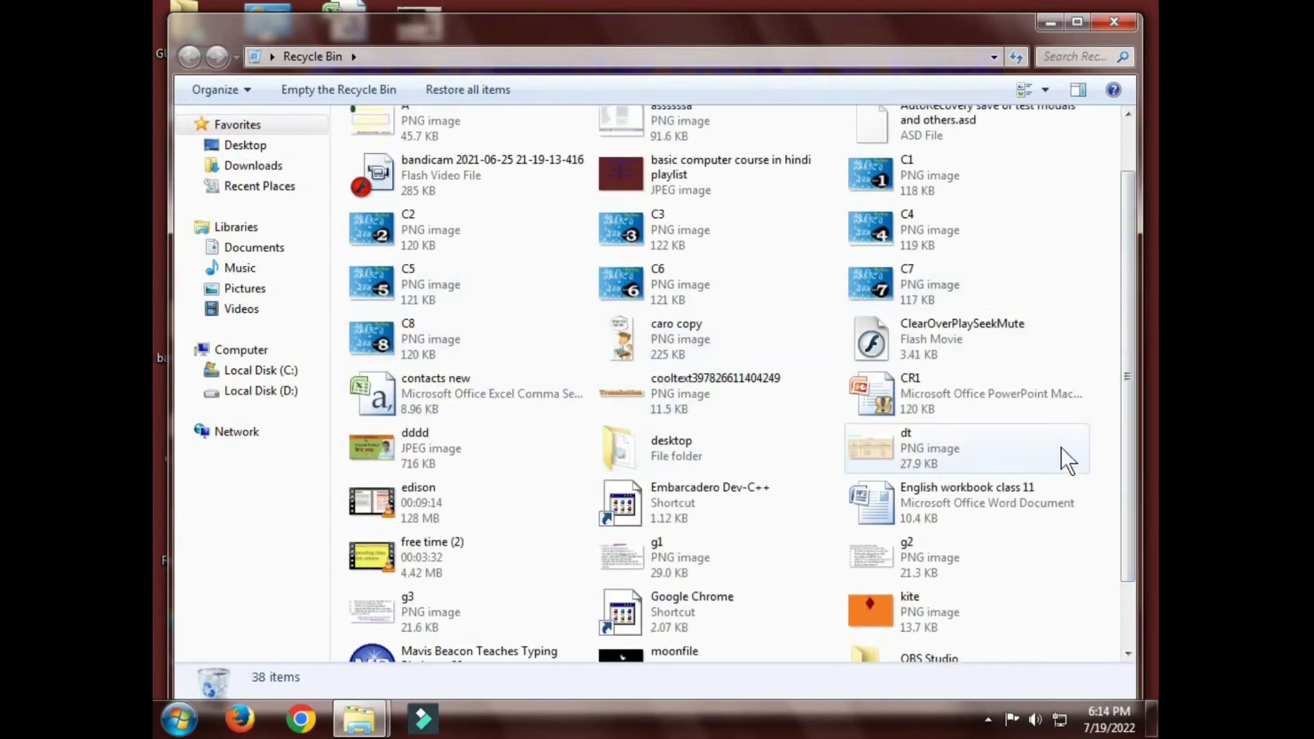
{"action": "left_click_drag", "start_coordinate": [1132, 335], "coordinate": [1134, 444]}
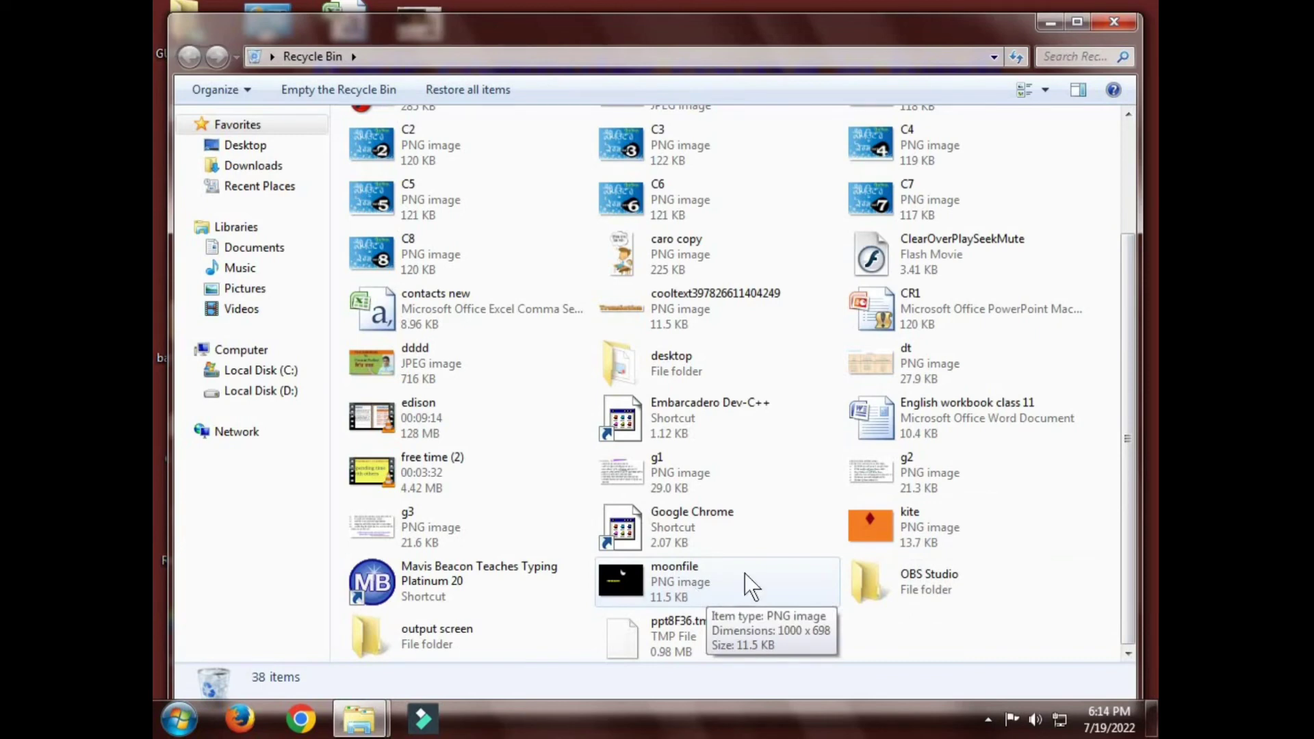
{"action": "left_click", "coordinate": [675, 574]}
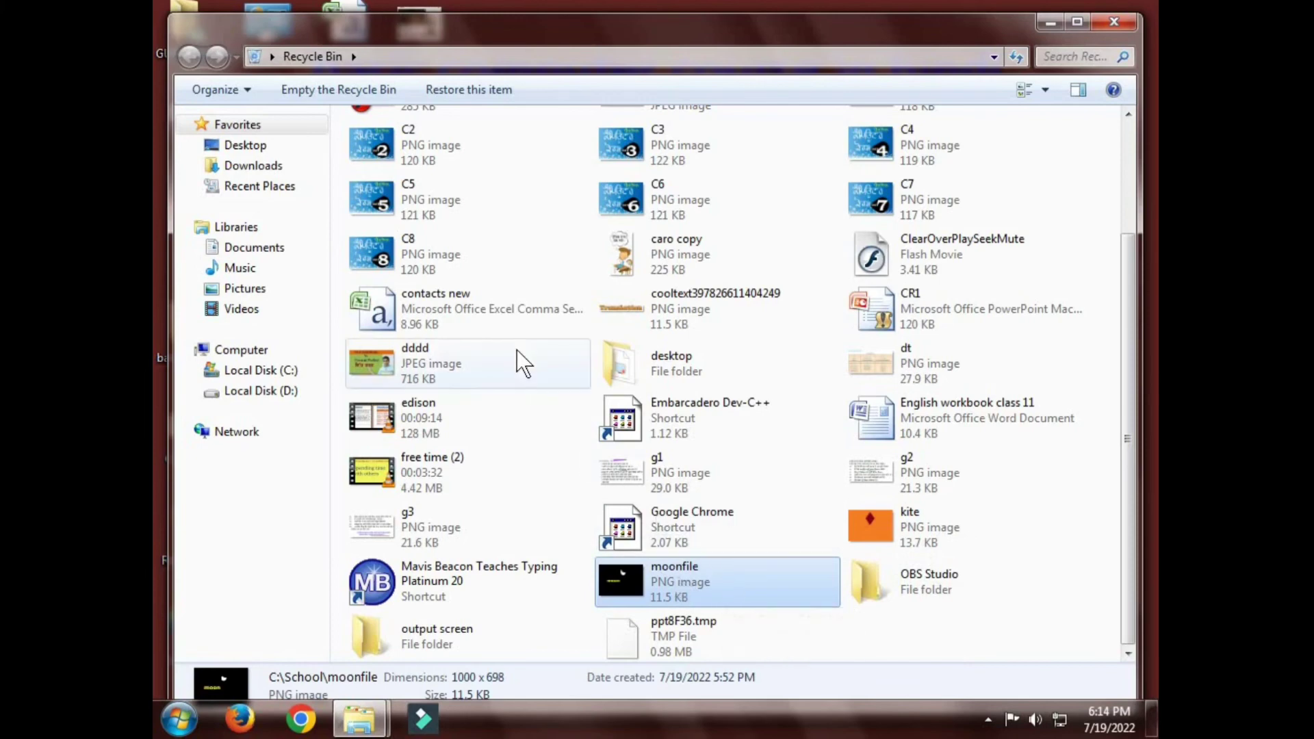
{"action": "right_click", "coordinate": [730, 585]}
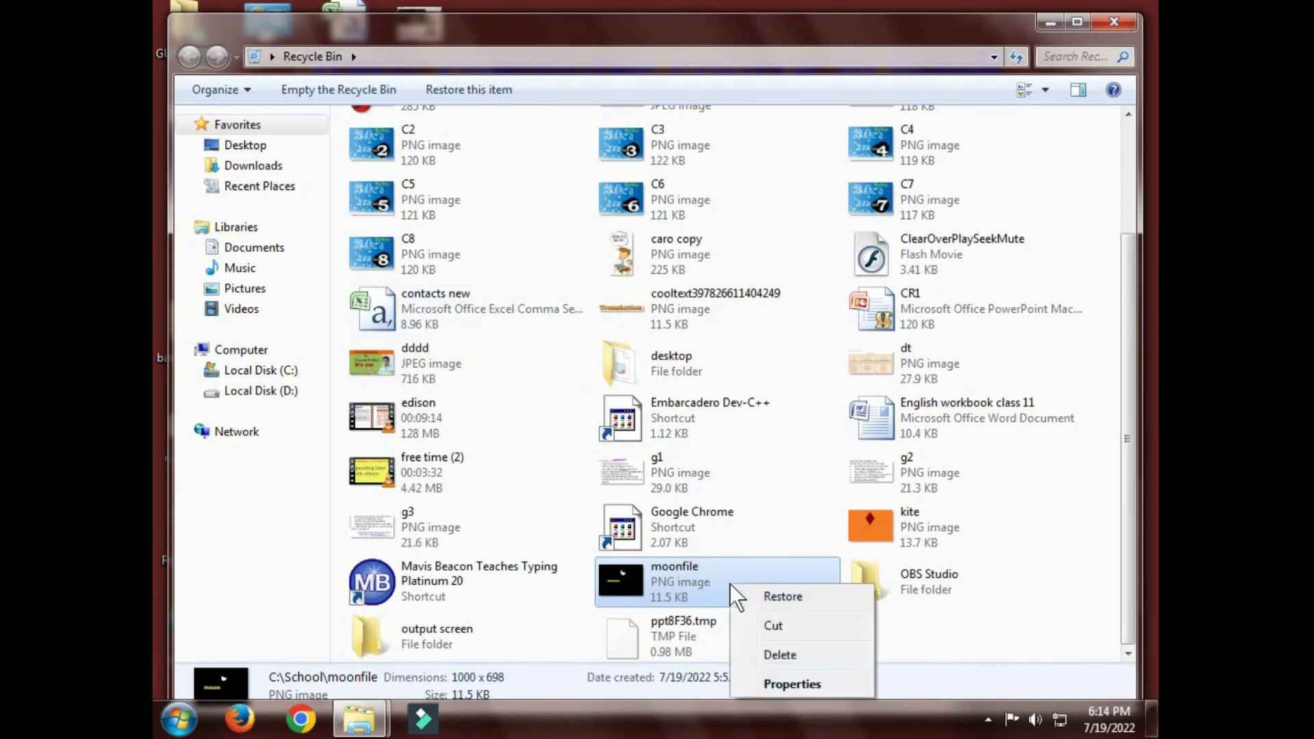
{"action": "left_click", "coordinate": [785, 599]}
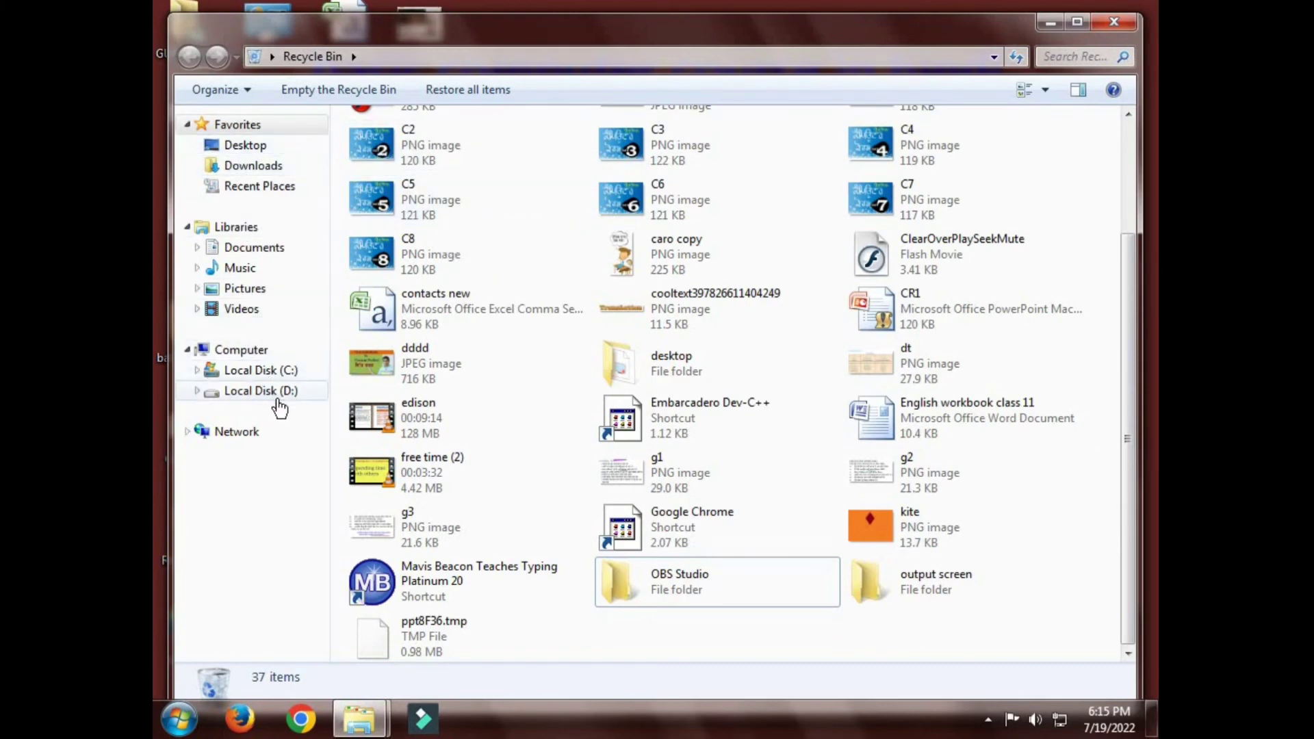
- Check the School folder in Local Disk (C:) for the restored moonfile picture and close the window
{"action": "left_click", "coordinate": [276, 374]}
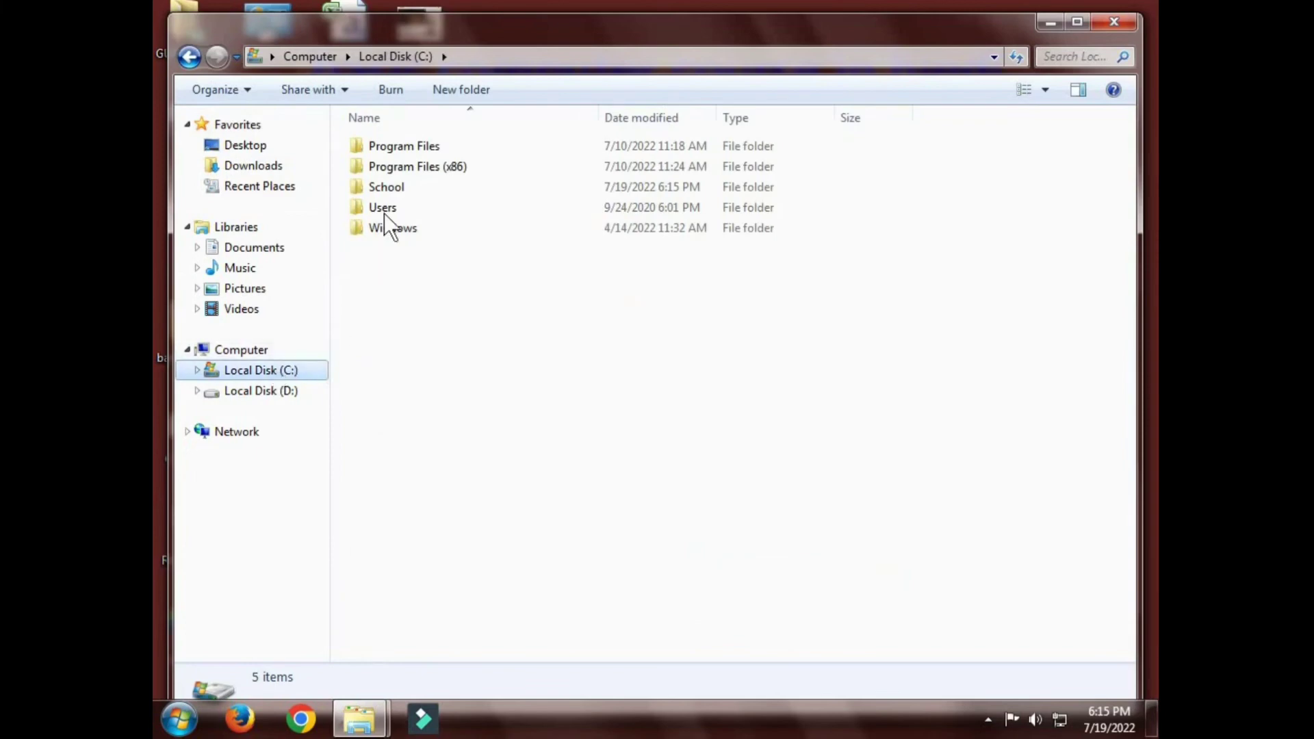
{"action": "double_click", "coordinate": [390, 187]}
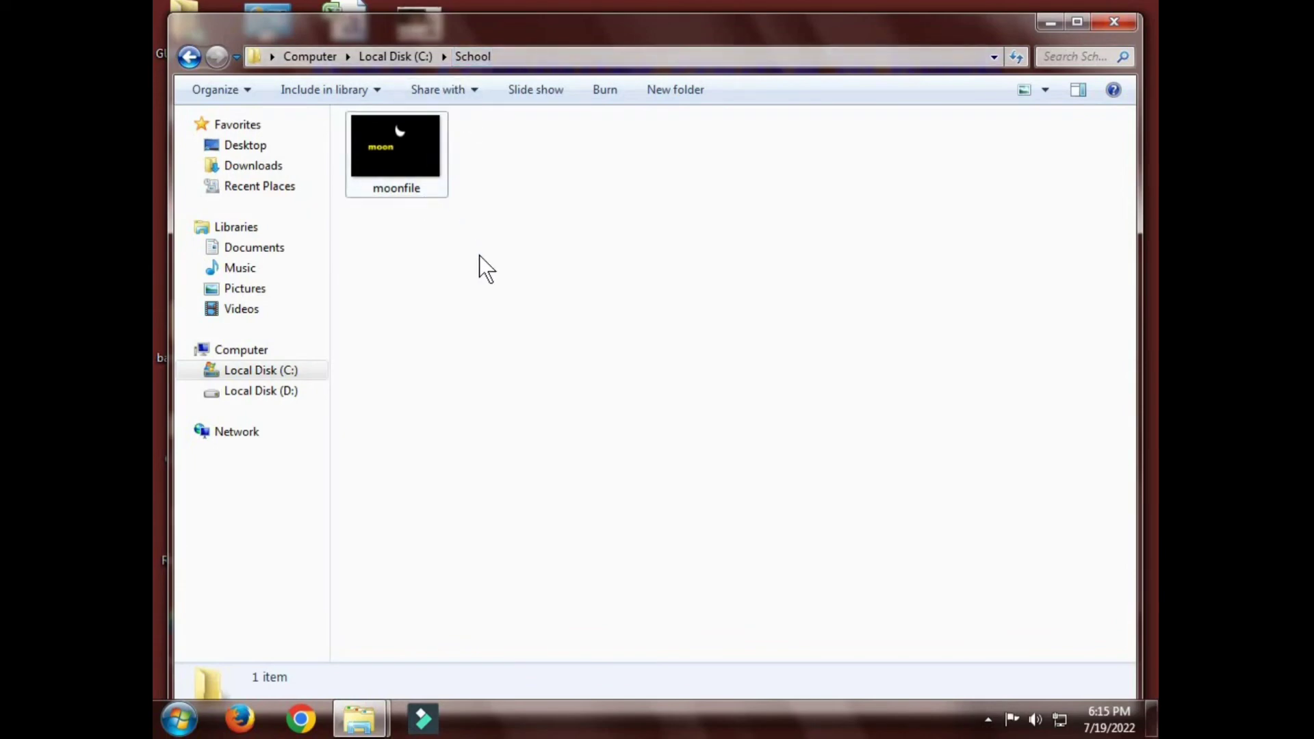
{"action": "left_click", "coordinate": [1112, 23]}
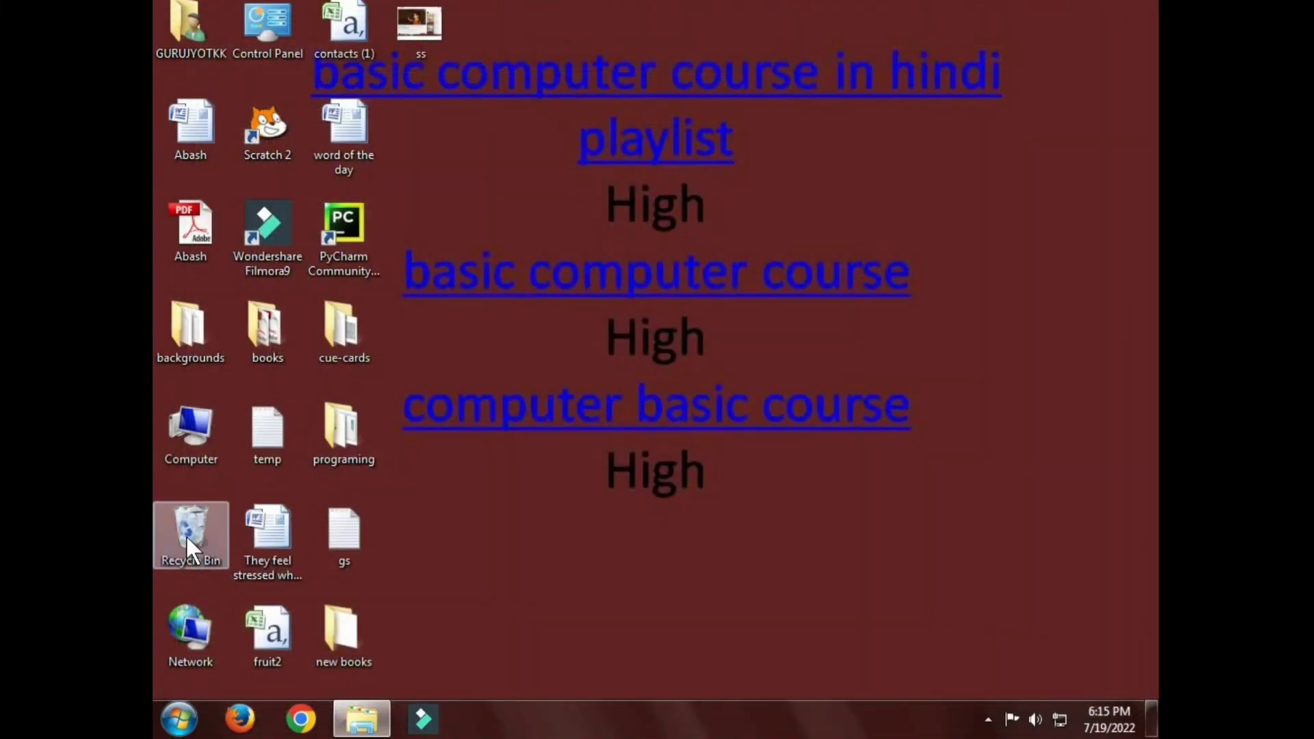
- Reopen the Recycle Bin, empty it by permanently deleting all remaining items, and close its window
{"action": "double_click", "coordinate": [186, 535]}
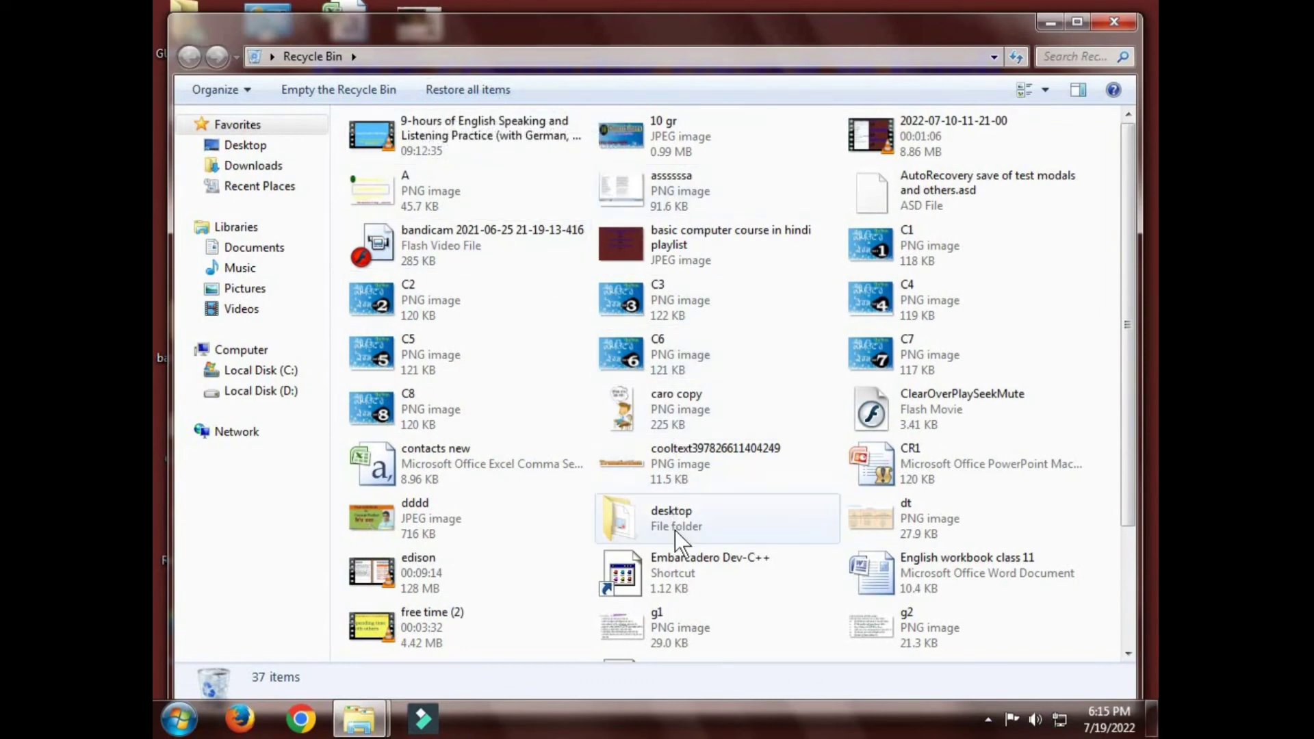
{"action": "mouse_move", "coordinate": [675, 531]}
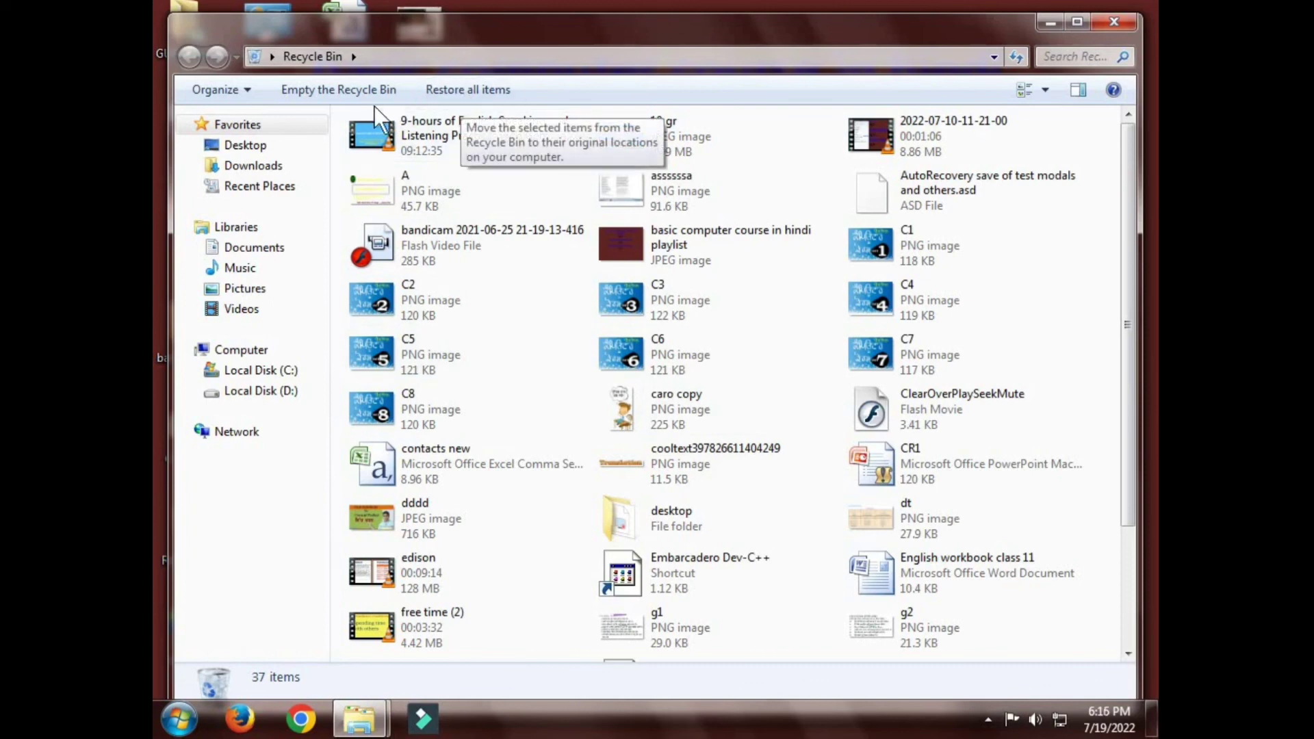
{"action": "left_click", "coordinate": [326, 91]}
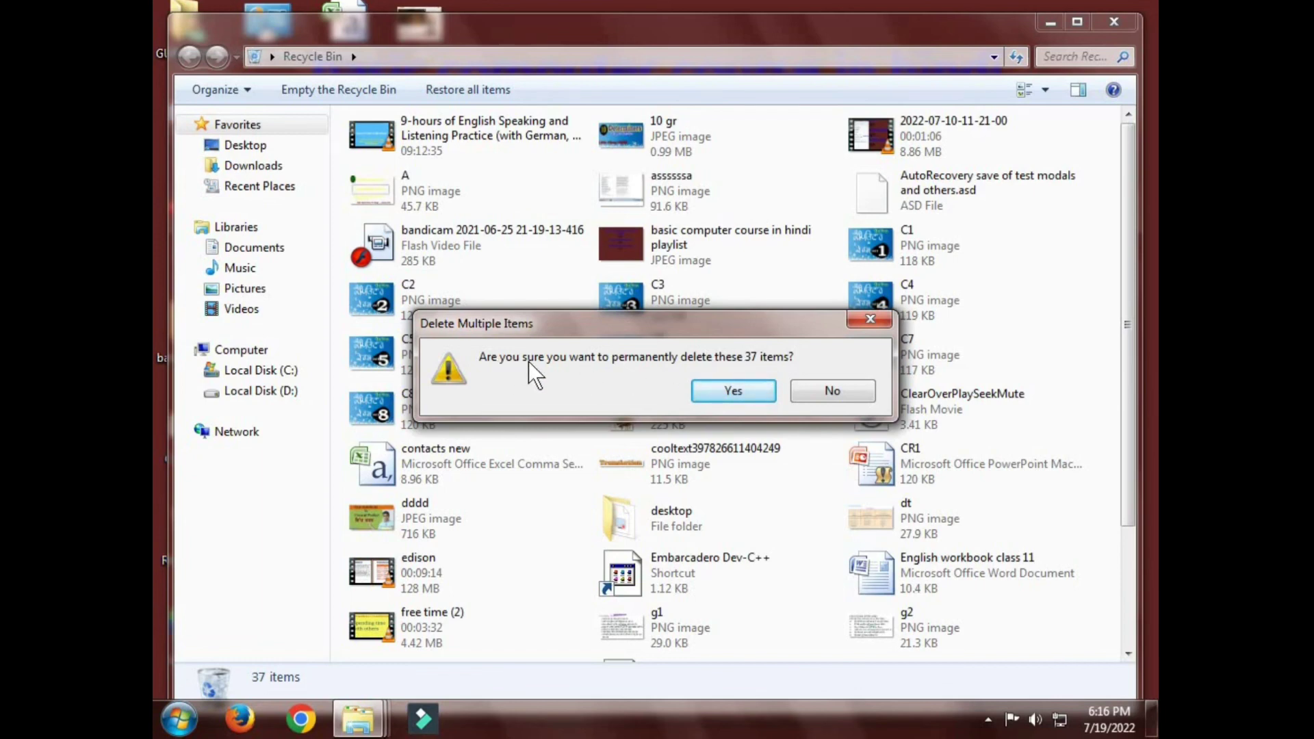
{"action": "left_click", "coordinate": [733, 392]}
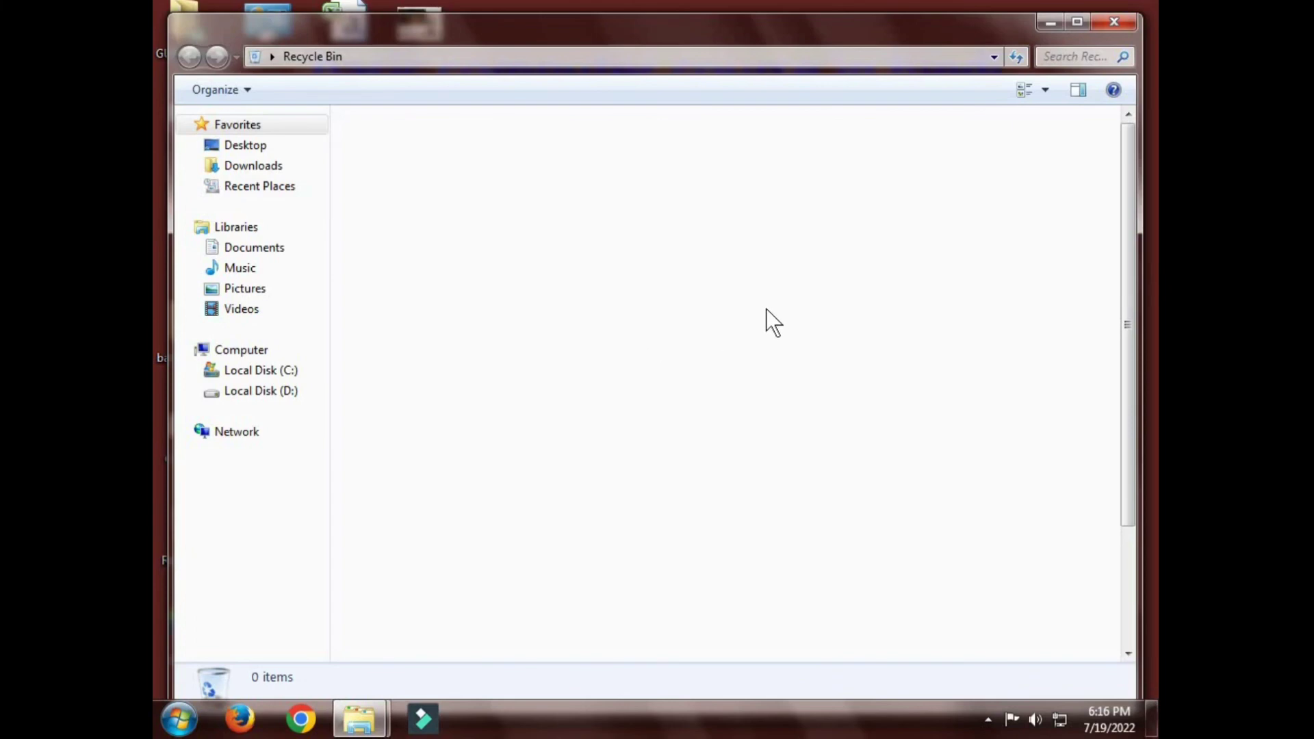
{"action": "left_click", "coordinate": [1114, 22]}
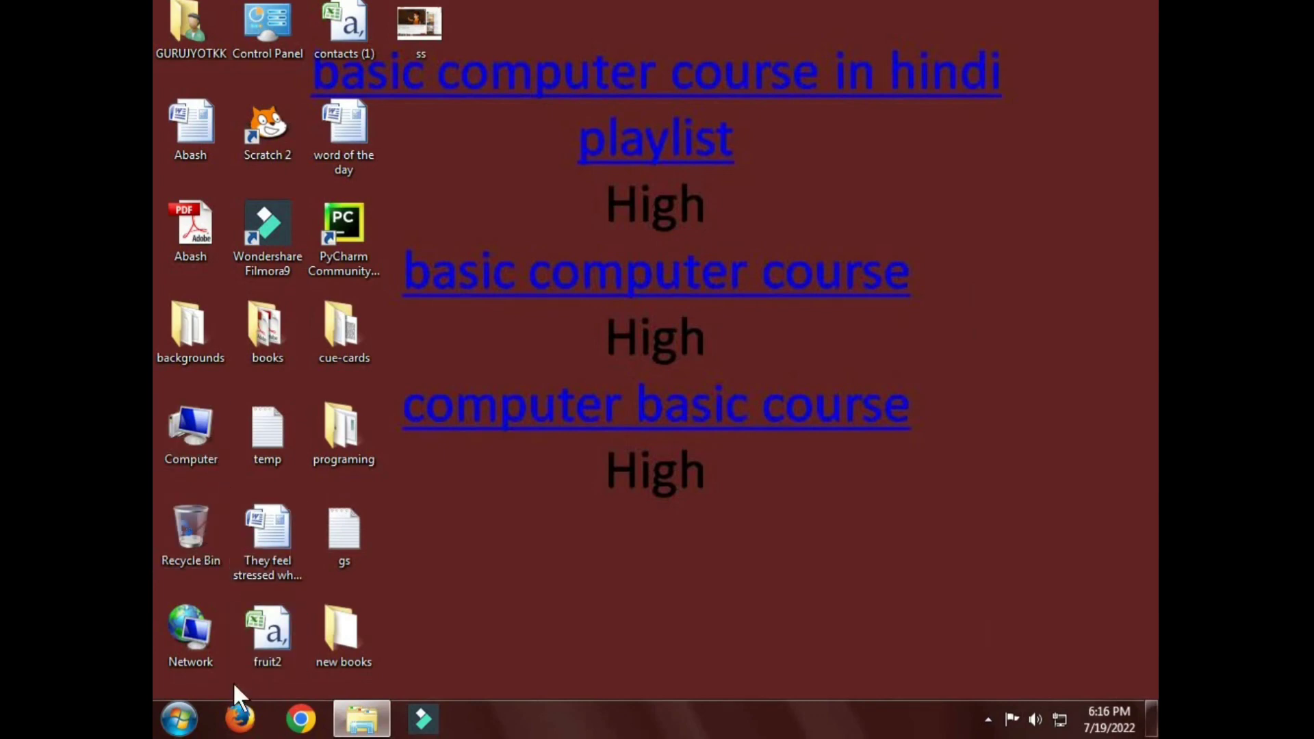
- Open Computer and browse the contents of Local Disk (D:) and Local Disk (C:)
{"action": "double_click", "coordinate": [196, 423]}
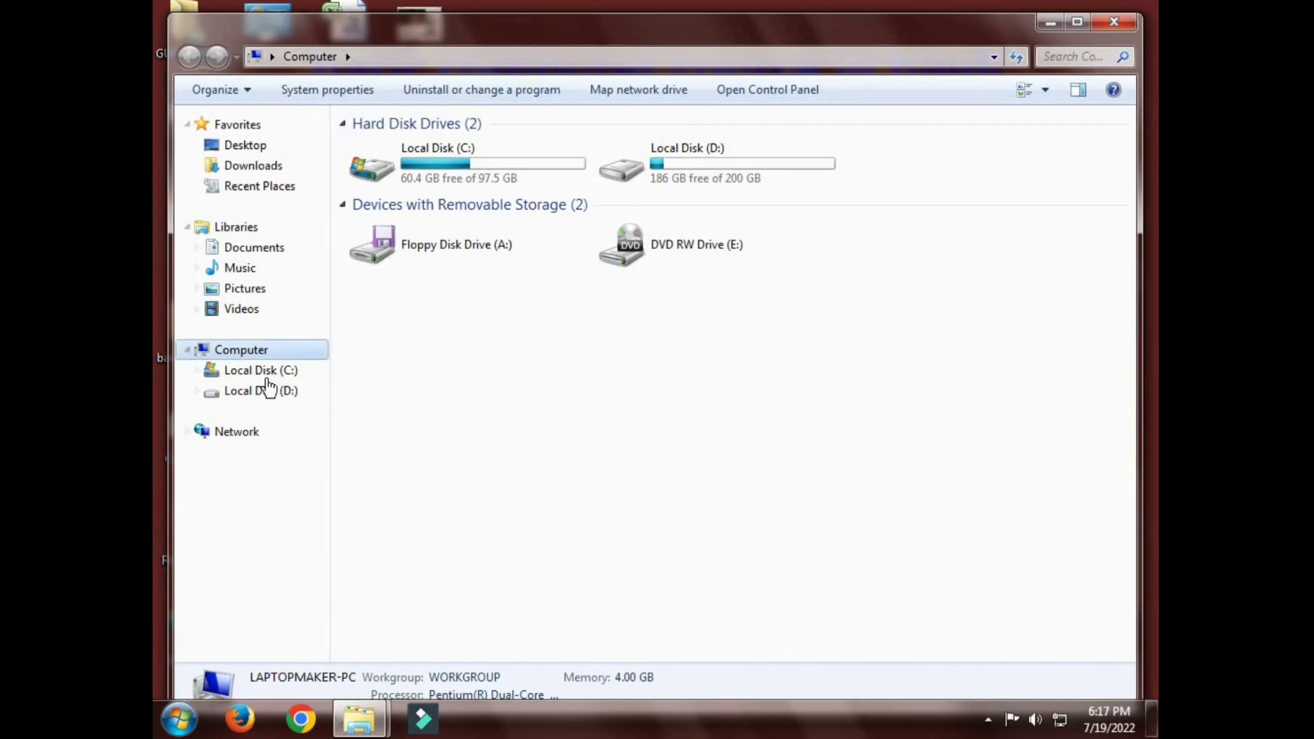
{"action": "left_click", "coordinate": [281, 404]}
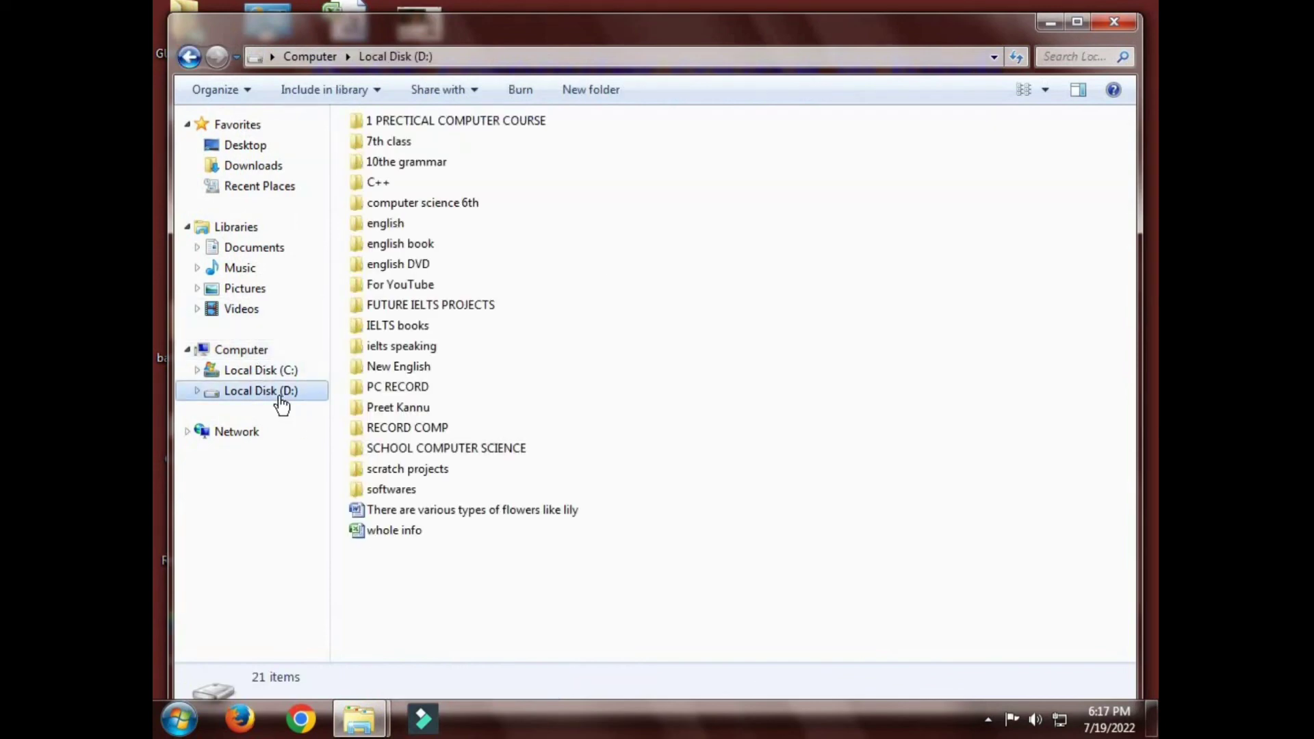
{"action": "left_click", "coordinate": [284, 377]}
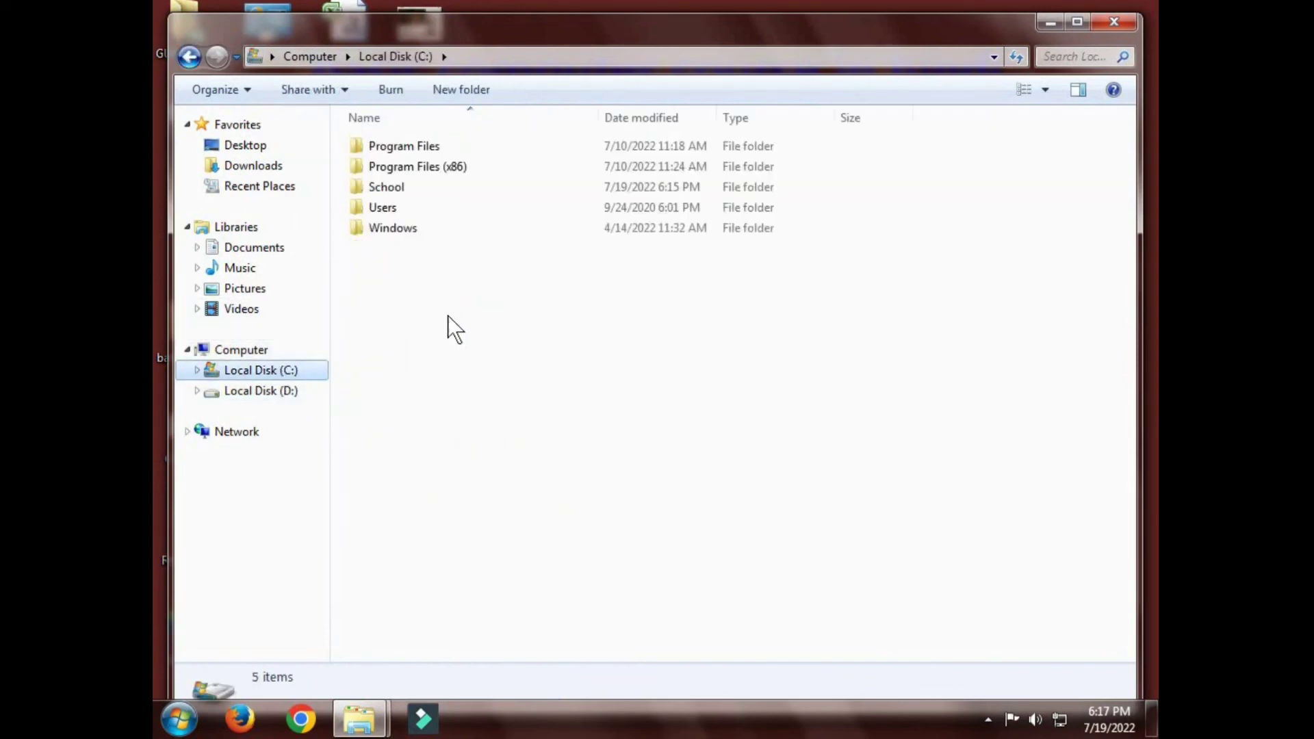
- View the contents of the School folder on Local Disk (C:) and close the window
{"action": "double_click", "coordinate": [406, 189]}
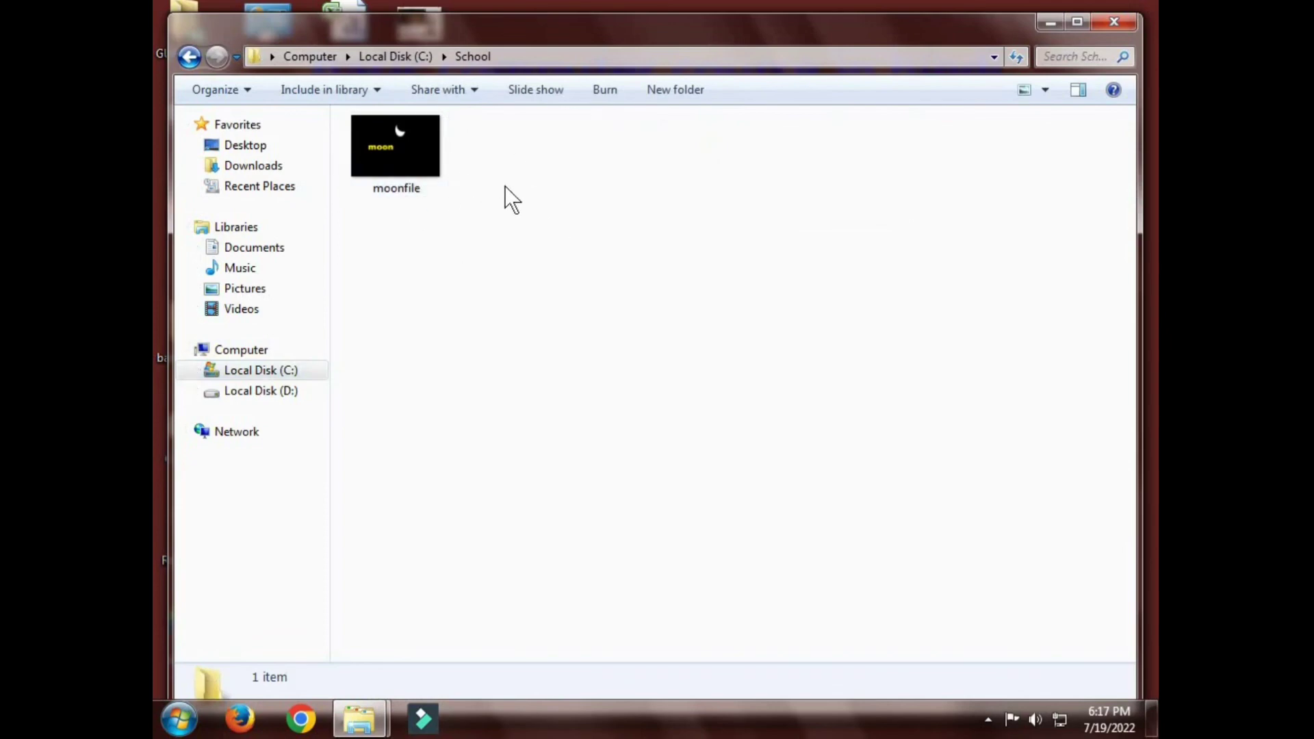
{"action": "left_click", "coordinate": [1114, 24]}
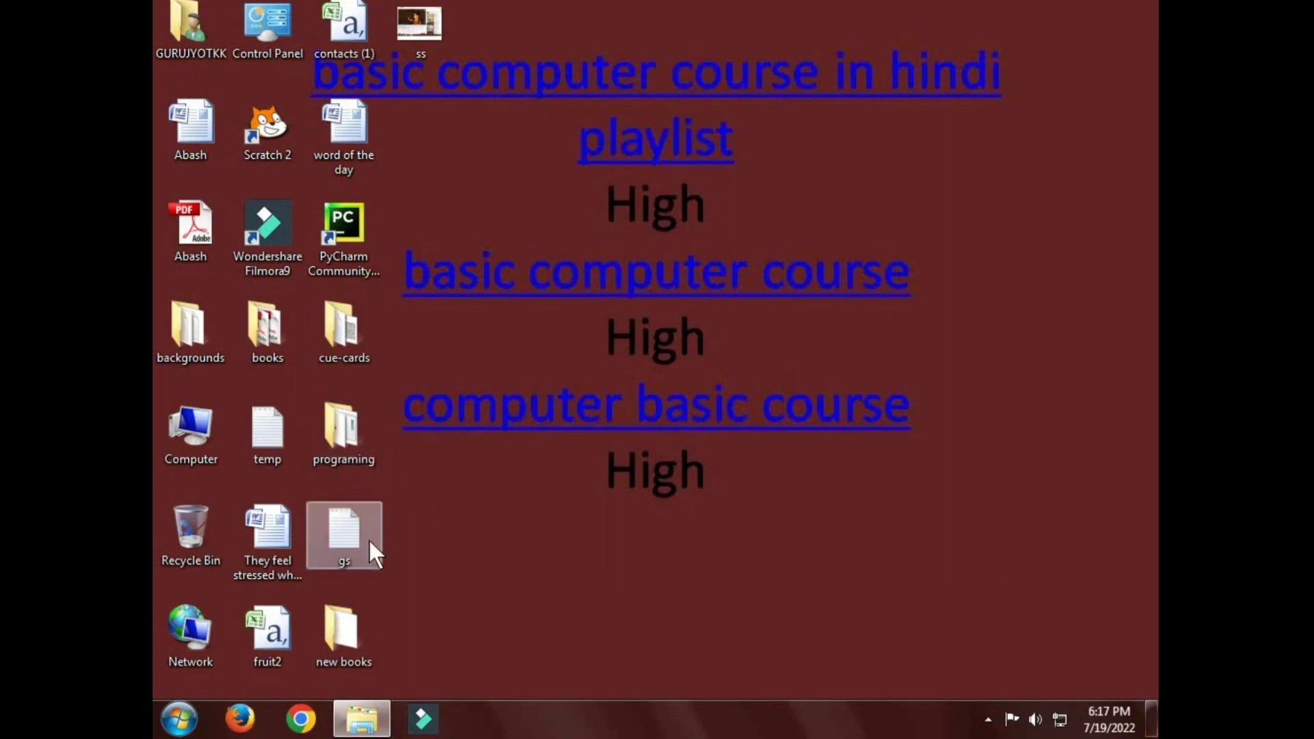
- Delete the cue-cards folder from the desktop, confirming its move to the Recycle Bin
{"action": "left_click", "coordinate": [349, 332]}
{"action": "key", "text": "Delete"}
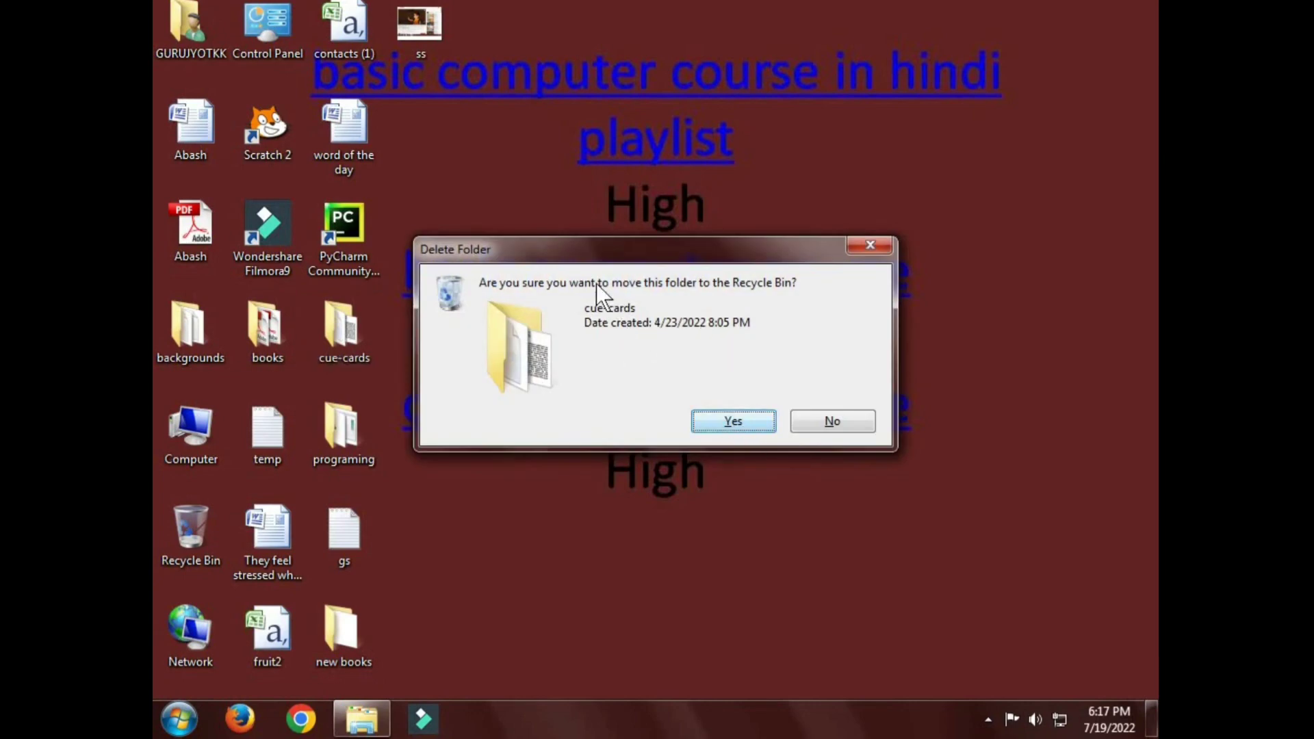
{"action": "left_click", "coordinate": [750, 419]}
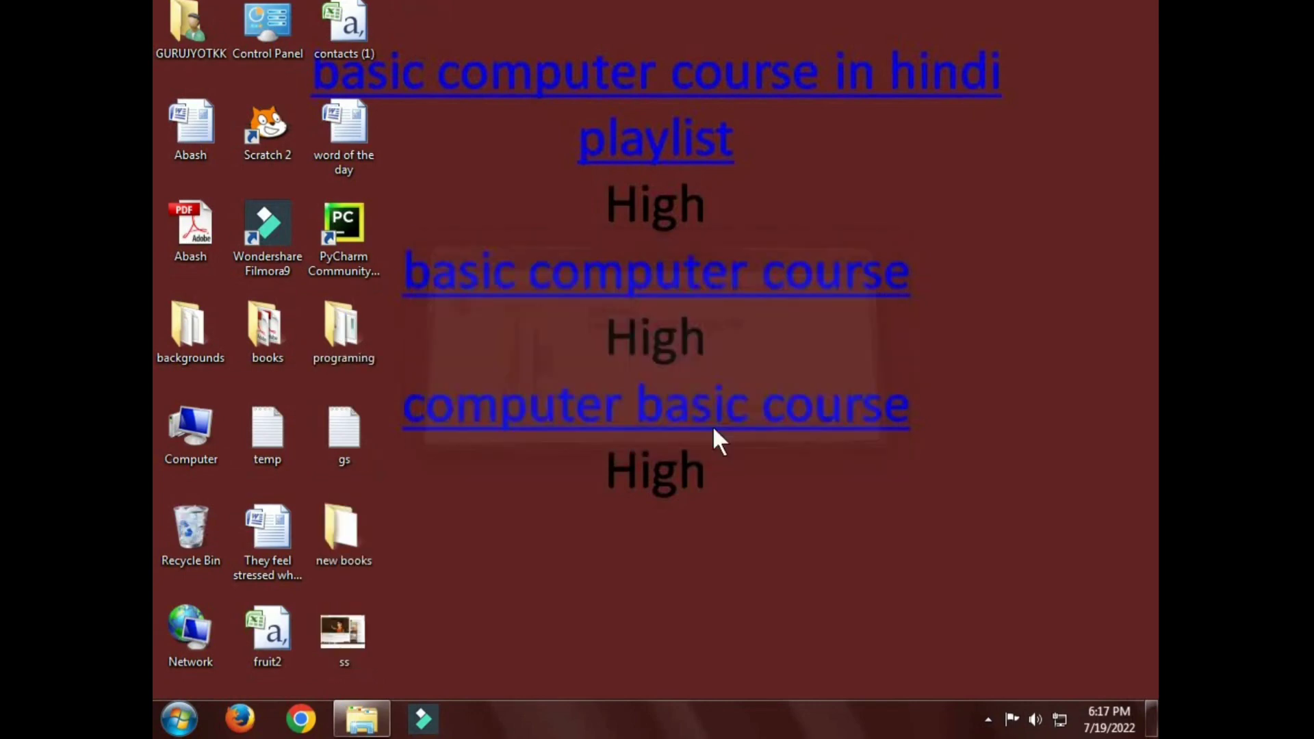
- Open the Recycle Bin, restore the cue-cards folder to its original location, and close the window
{"action": "double_click", "coordinate": [201, 531]}
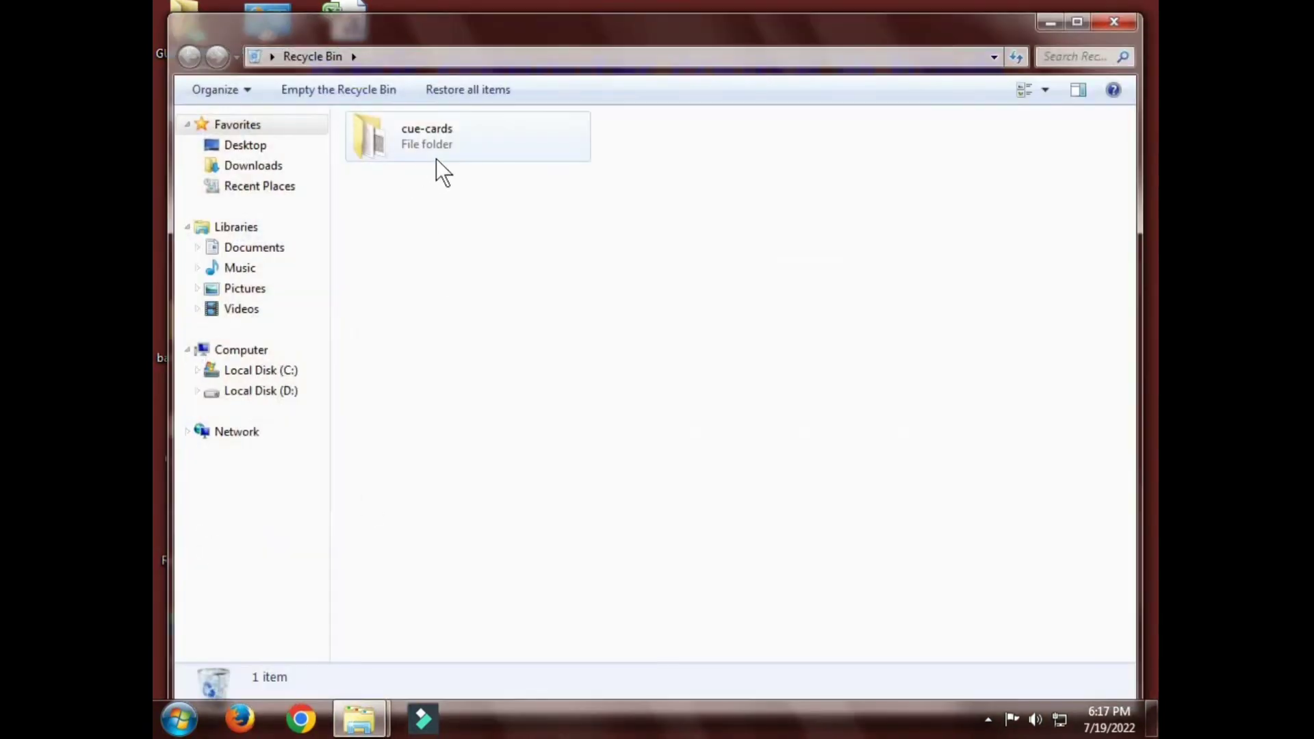
{"action": "left_click", "coordinate": [422, 146]}
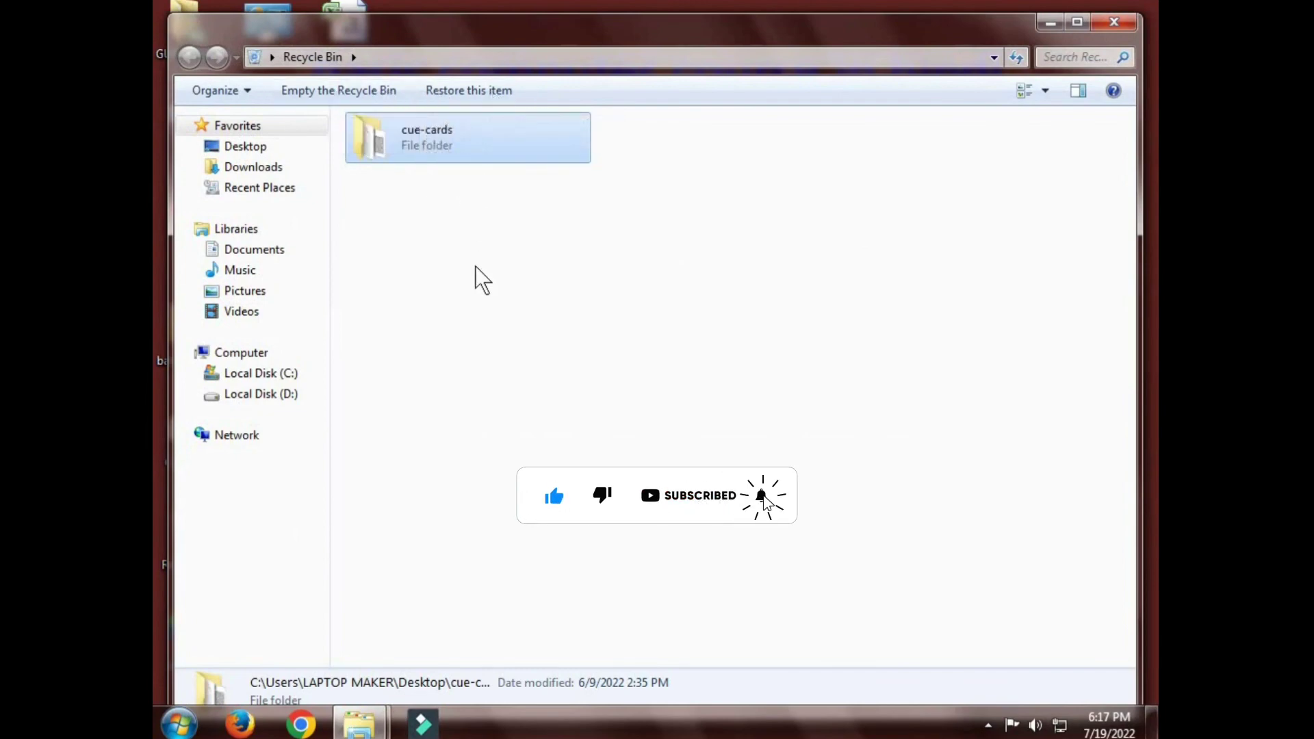
{"action": "left_click", "coordinate": [470, 241]}
{"action": "left_click", "coordinate": [425, 141]}
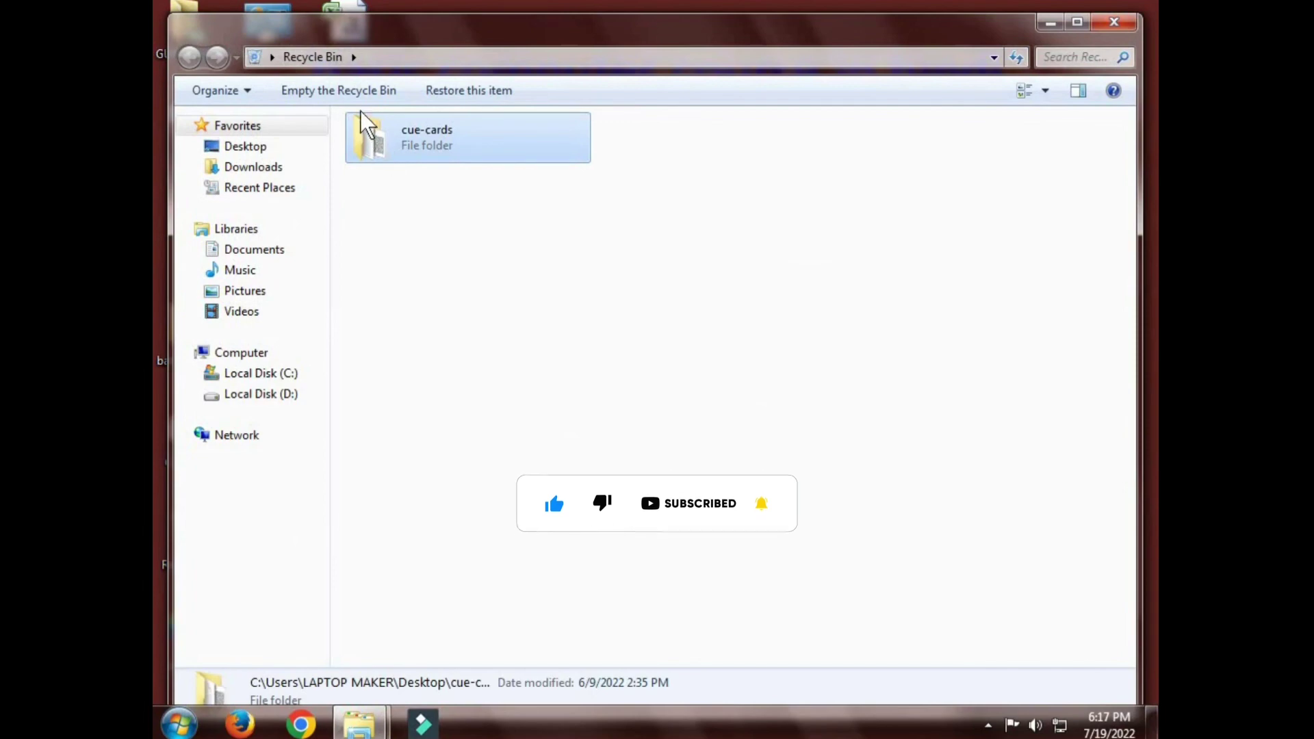
{"action": "left_click", "coordinate": [464, 93]}
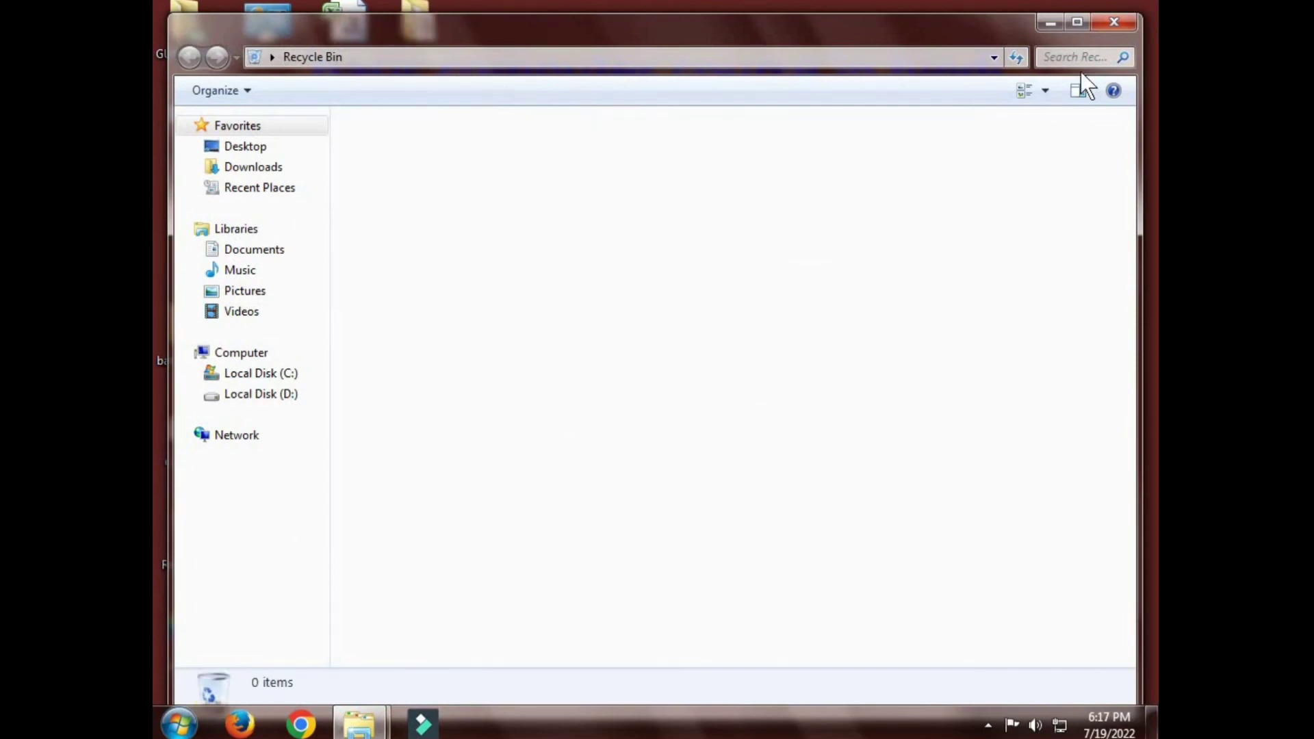
{"action": "left_click", "coordinate": [1108, 26]}
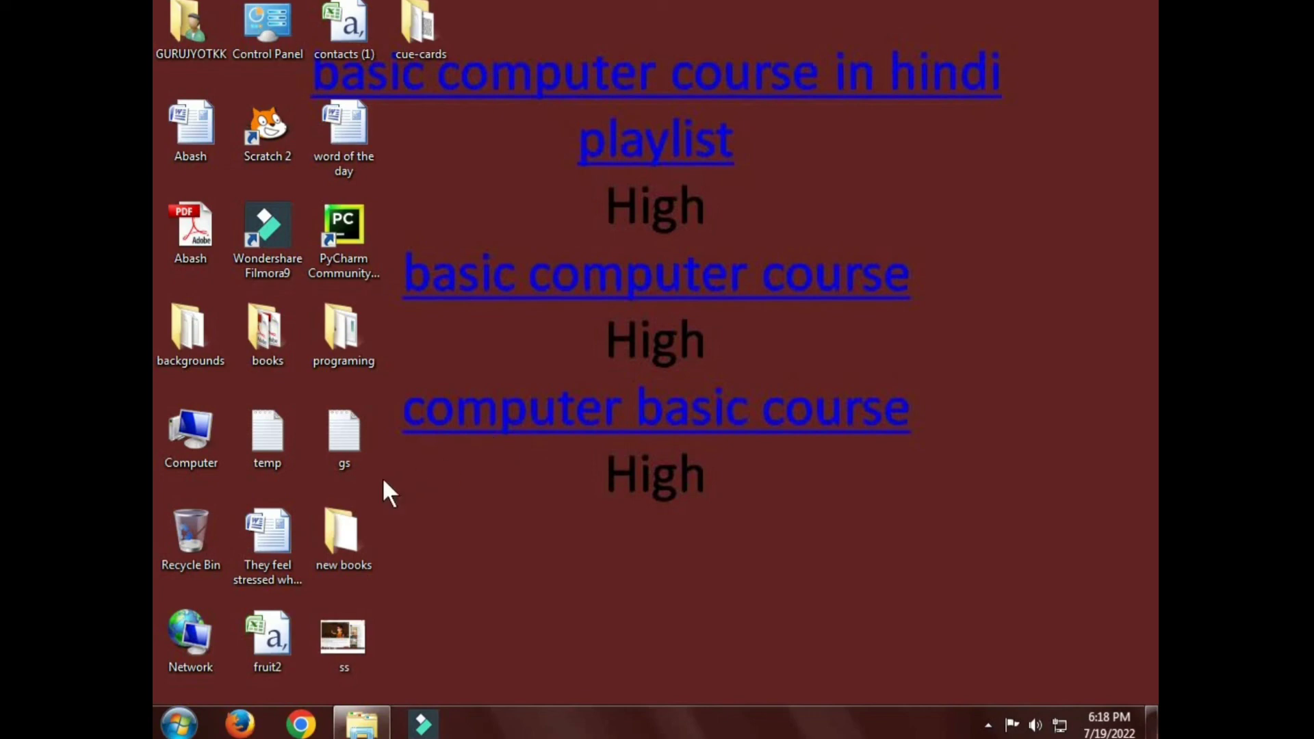
- Rename the gs text file on the desktop as rat
{"action": "right_click", "coordinate": [340, 429]}
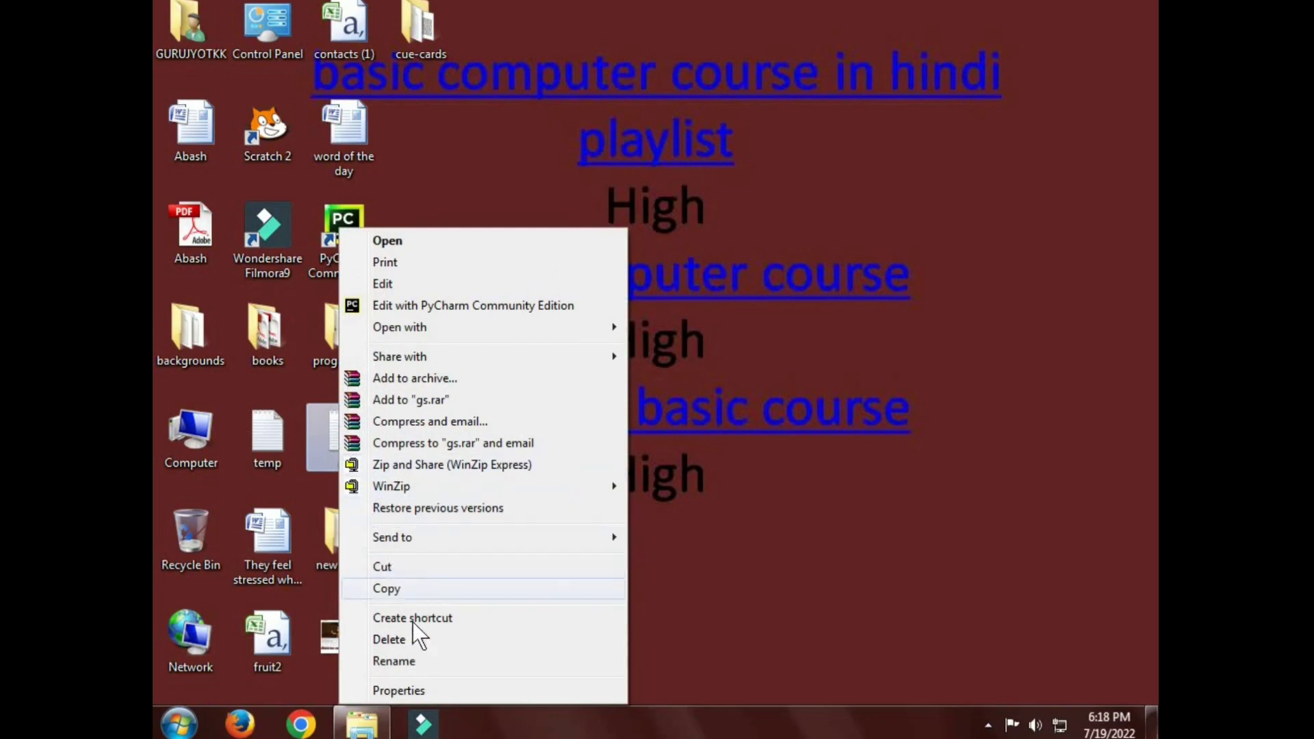
{"action": "left_click", "coordinate": [400, 660]}
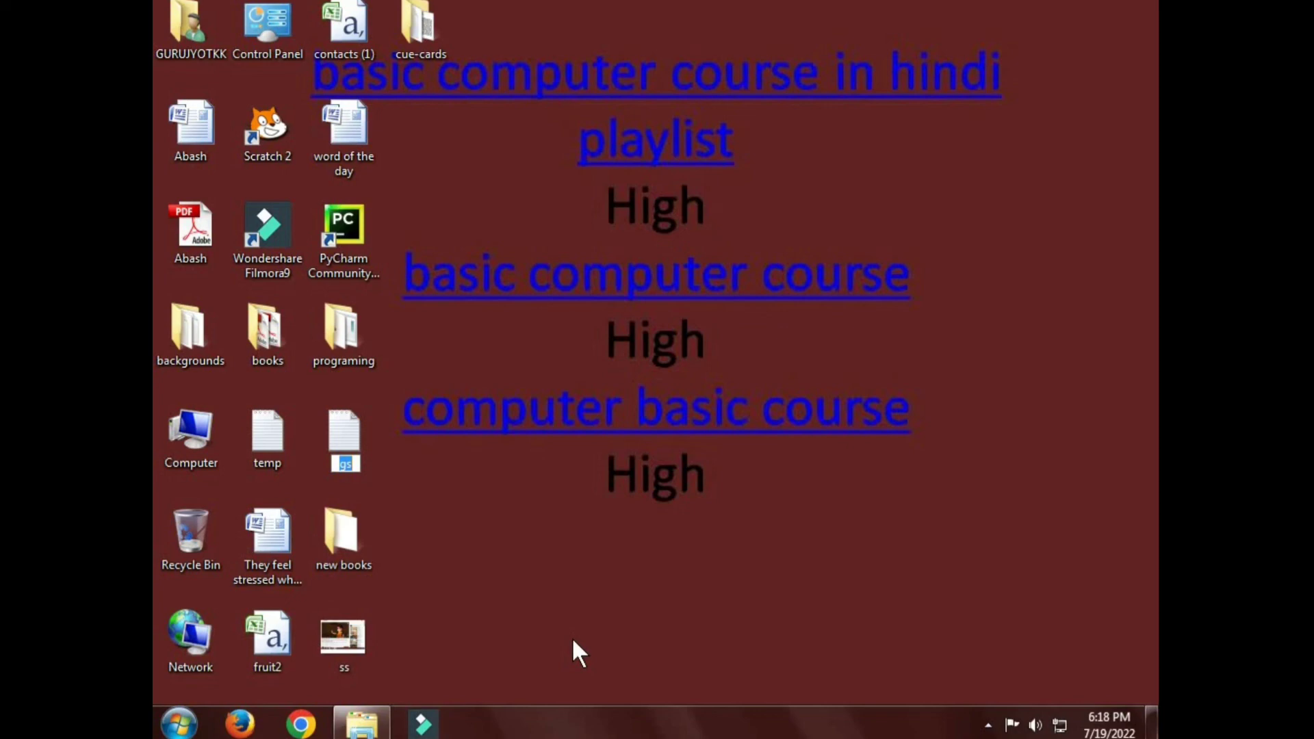
{"action": "type", "text": "rat"}
{"action": "key", "text": "Return"}
- Rename the "word of the day" document on the desktop as cat and deselect it
{"action": "left_click", "coordinate": [360, 145]}
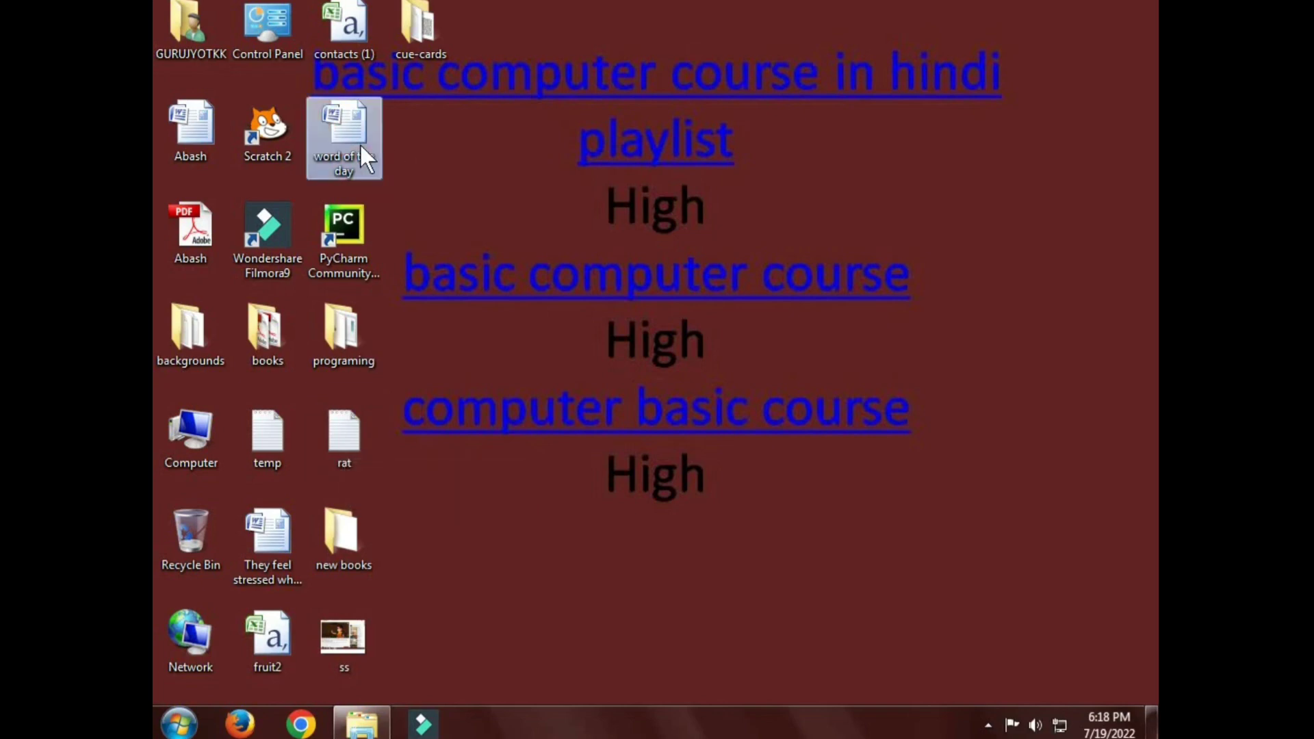
{"action": "right_click", "coordinate": [360, 146]}
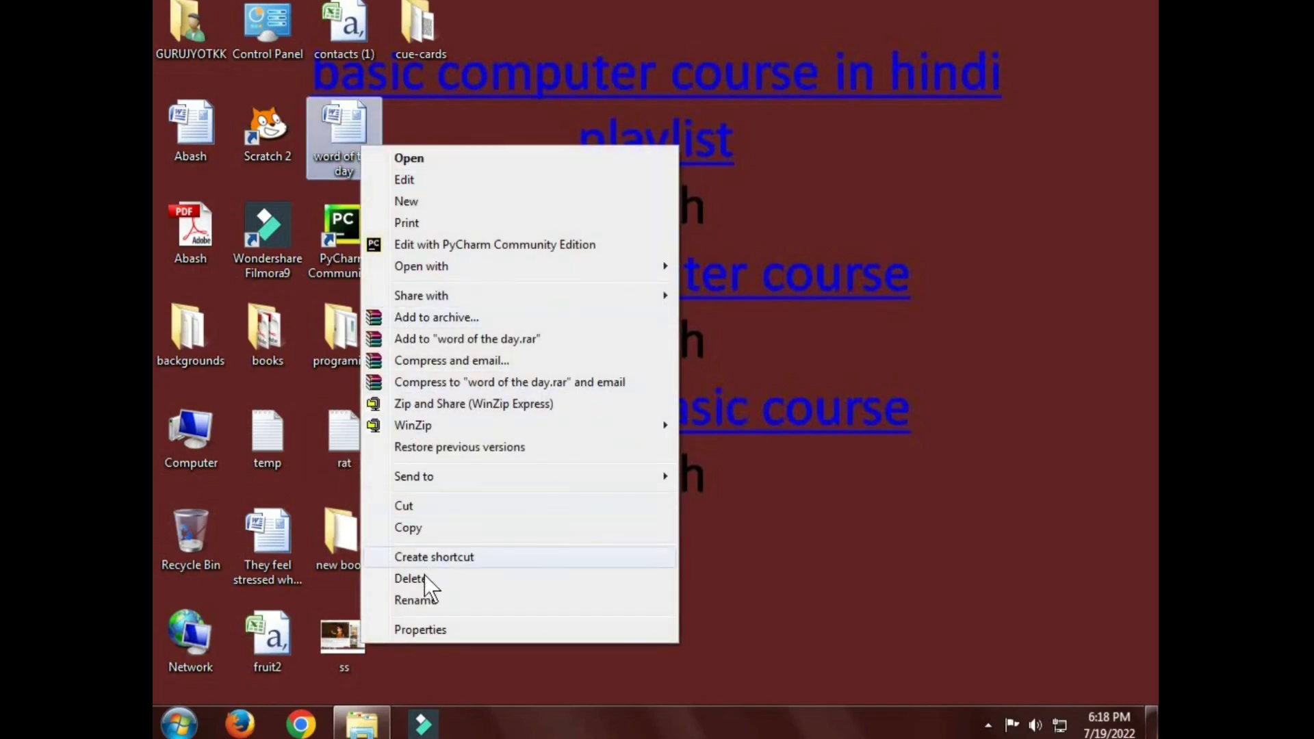
{"action": "left_click", "coordinate": [441, 600]}
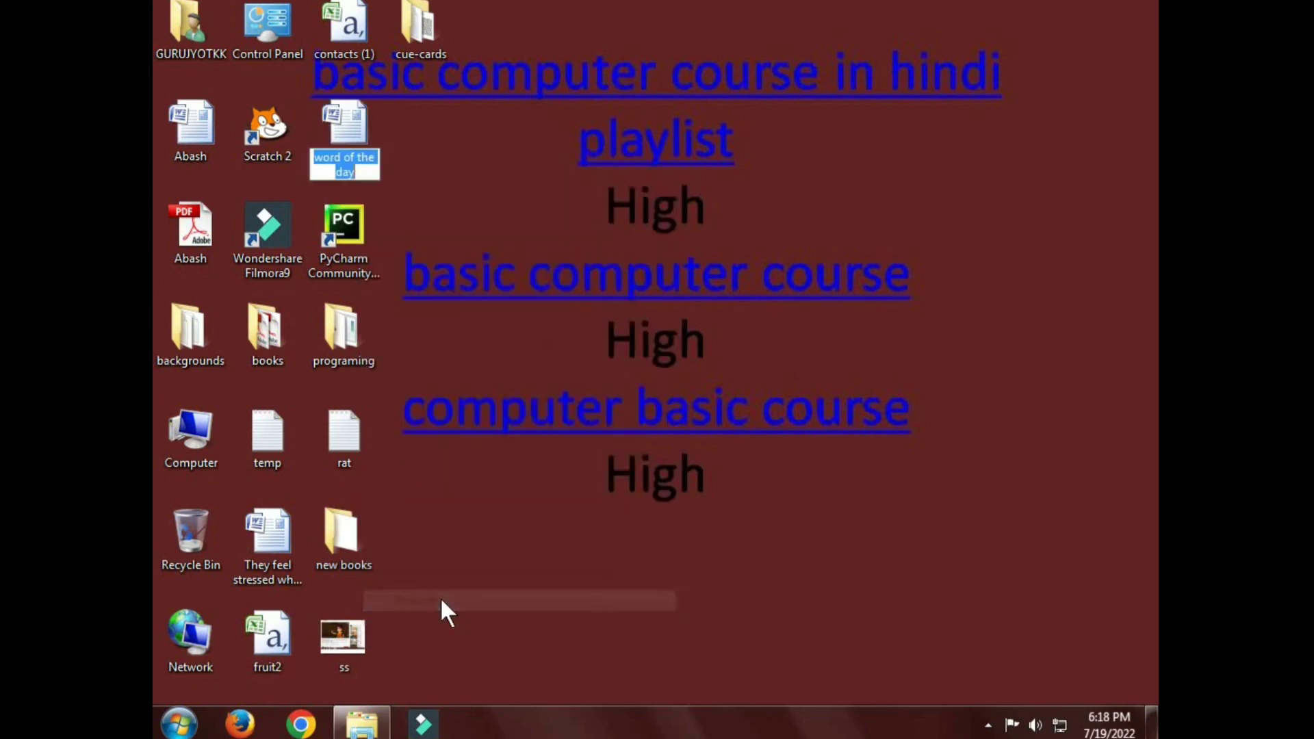
{"action": "type", "text": "cat"}
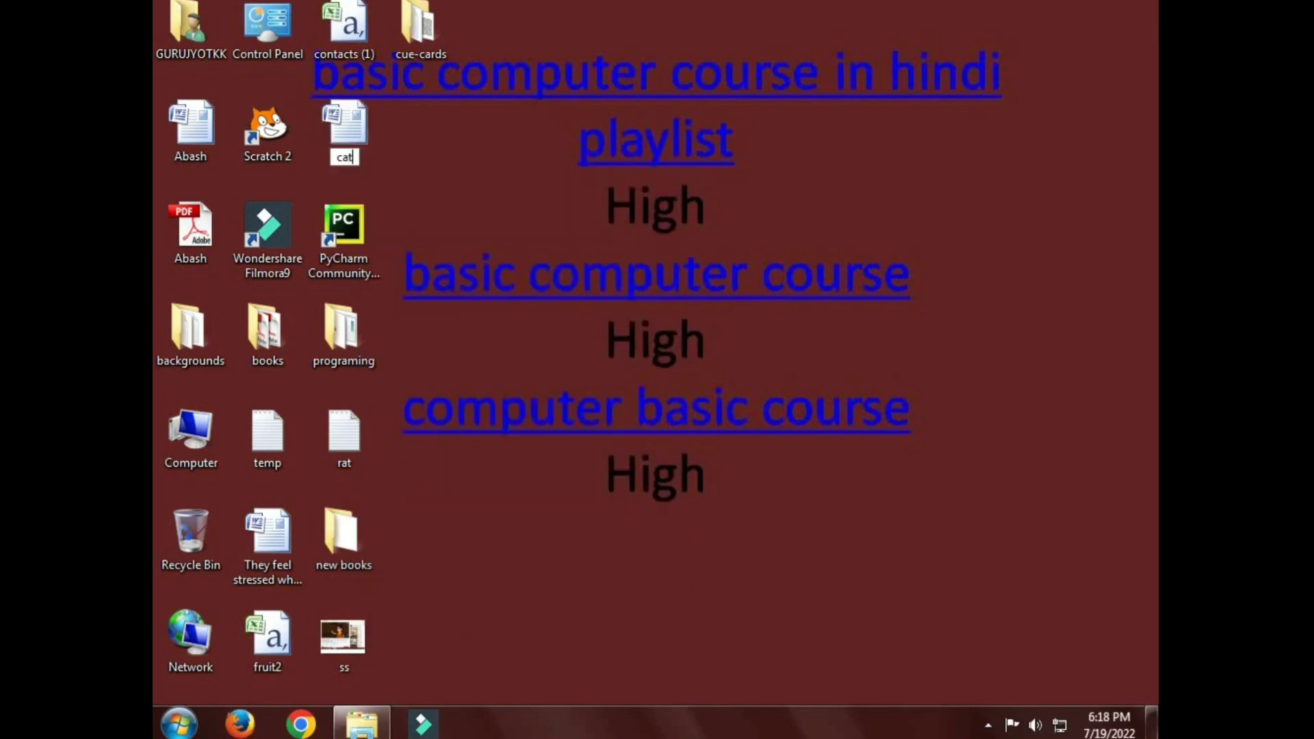
{"action": "key", "text": "Return"}
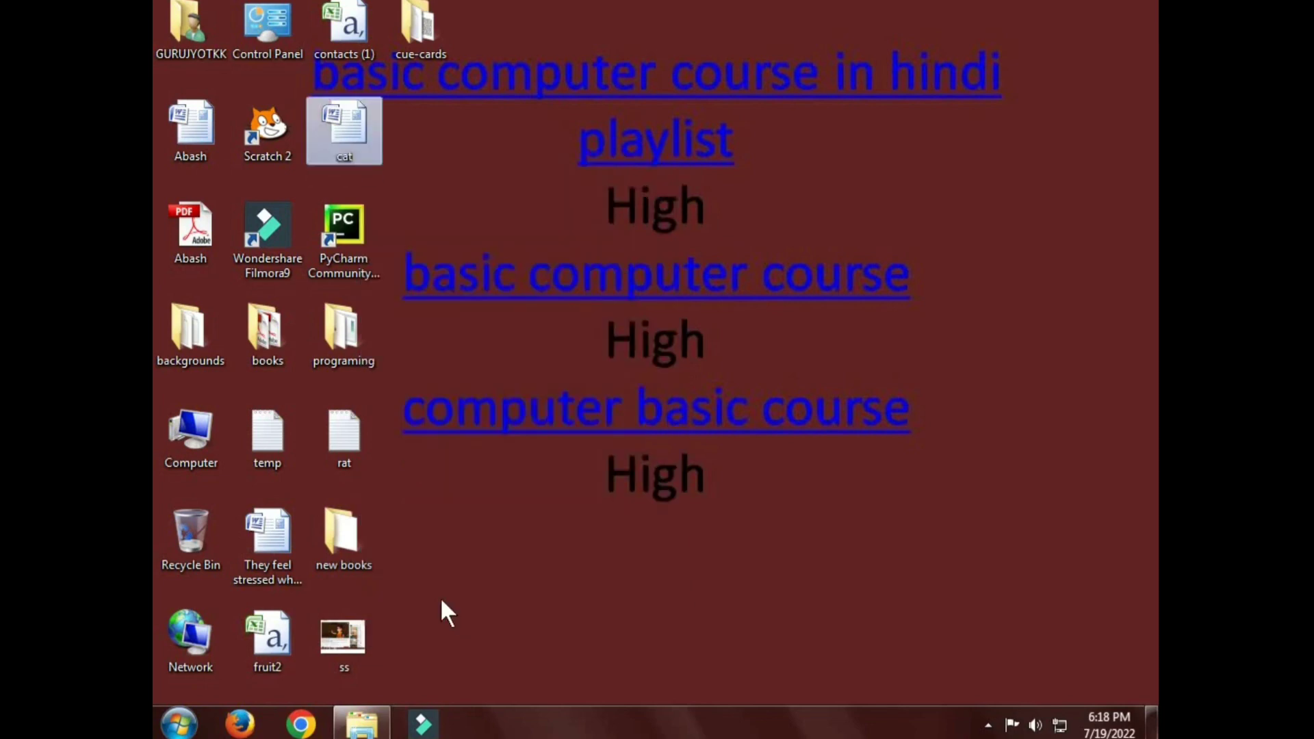
{"action": "left_click", "coordinate": [537, 426]}
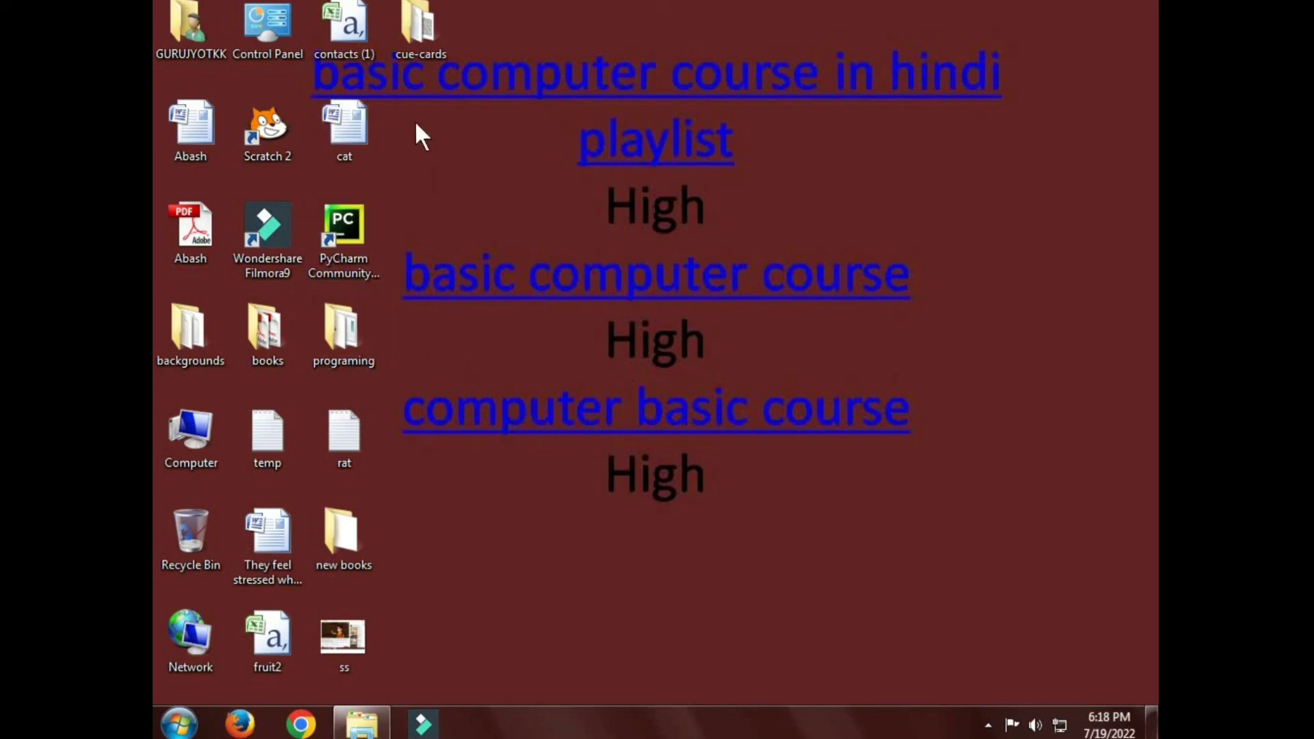